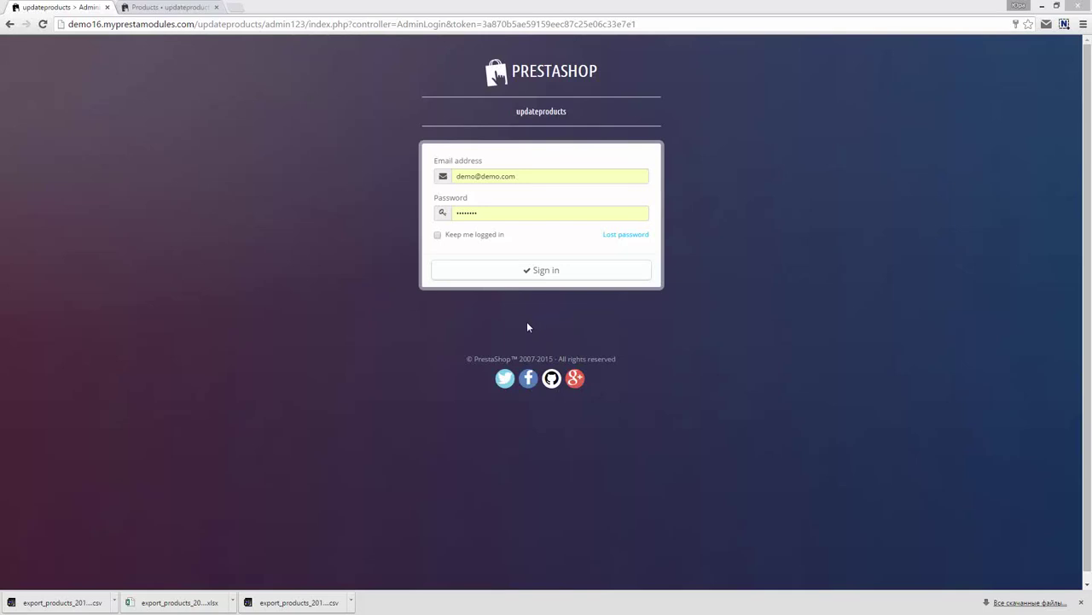
# - Sign in to the back office and open the Product Catalog Export/Update module's configuration
pyautogui.click(532, 278)
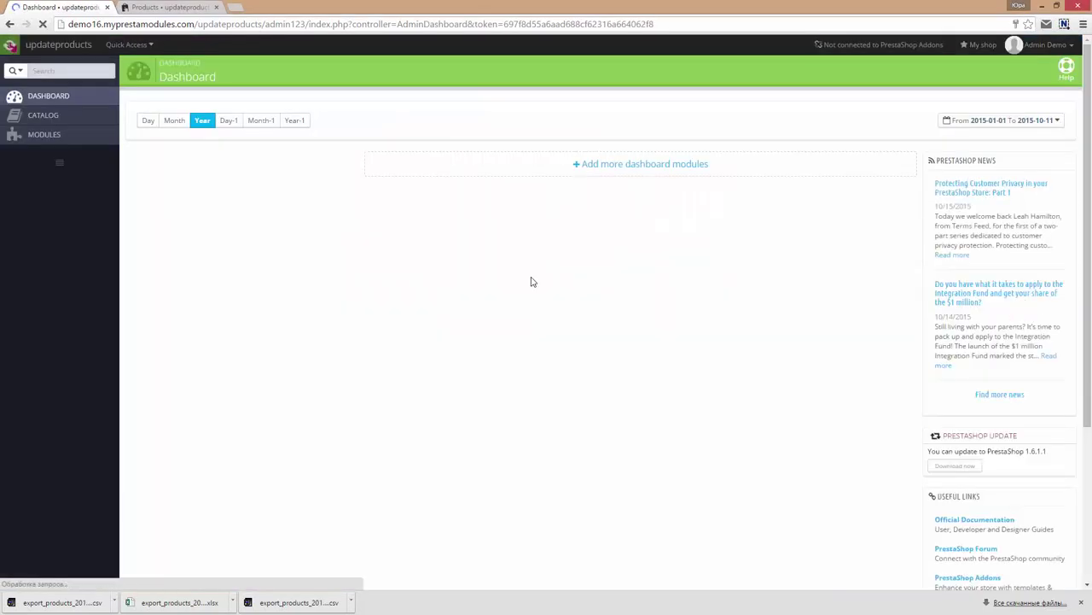
pyautogui.moveTo(46, 145)
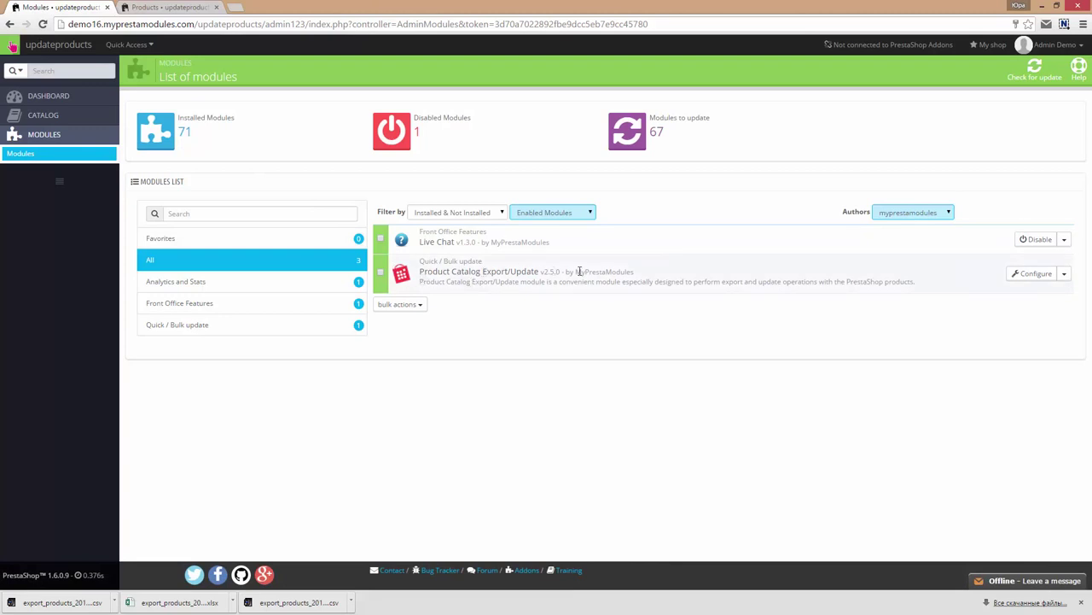
pyautogui.click(1033, 278)
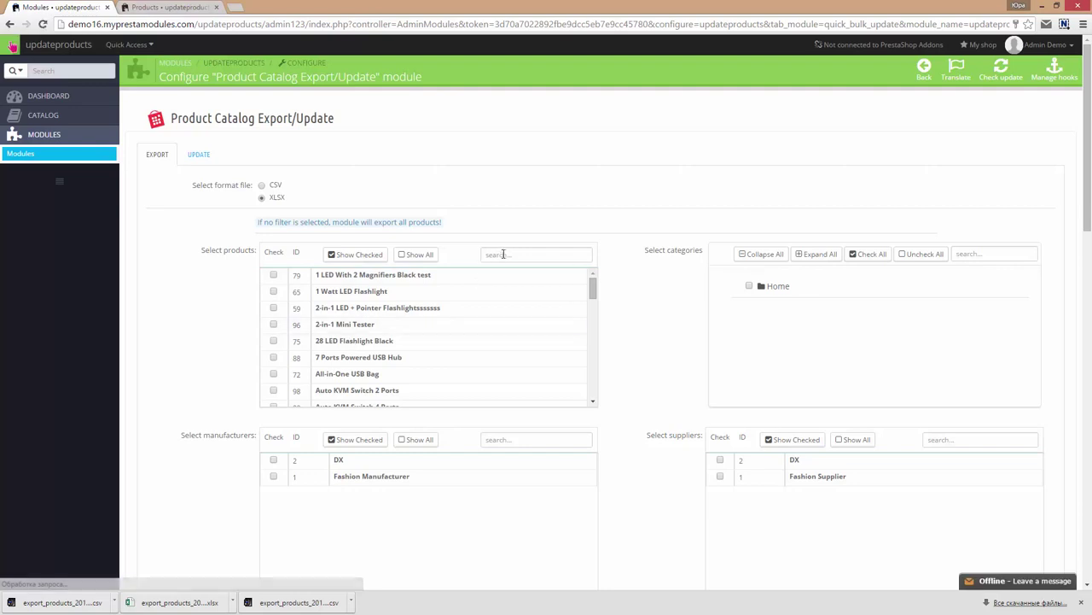
# - Filter the export to products 57 and 79 (1 LED With 2 Magnifiers) plus the Women category
pyautogui.click(500, 256)
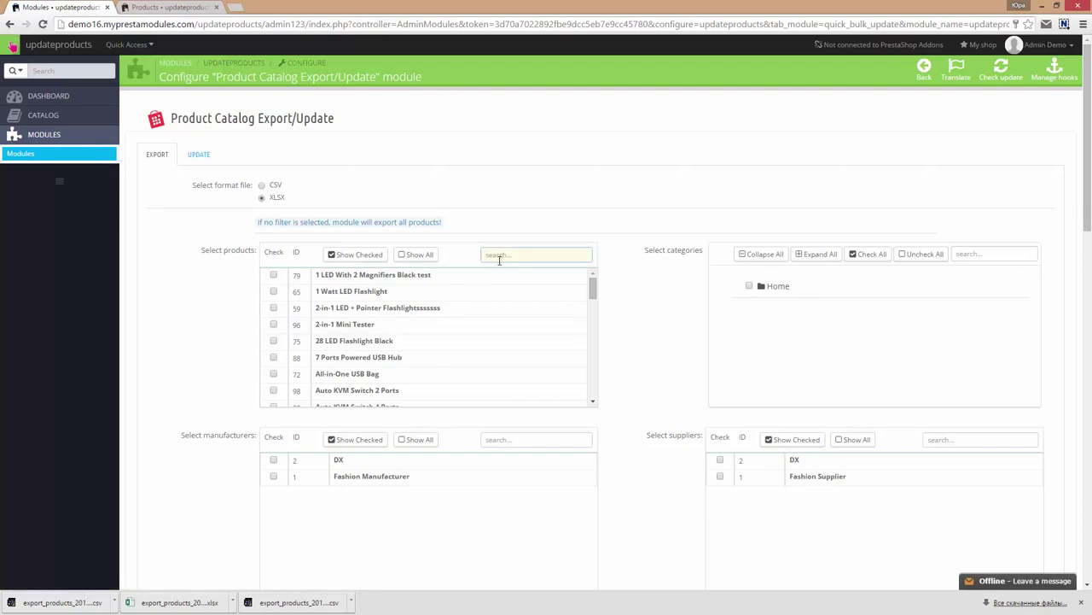
pyautogui.write('57')
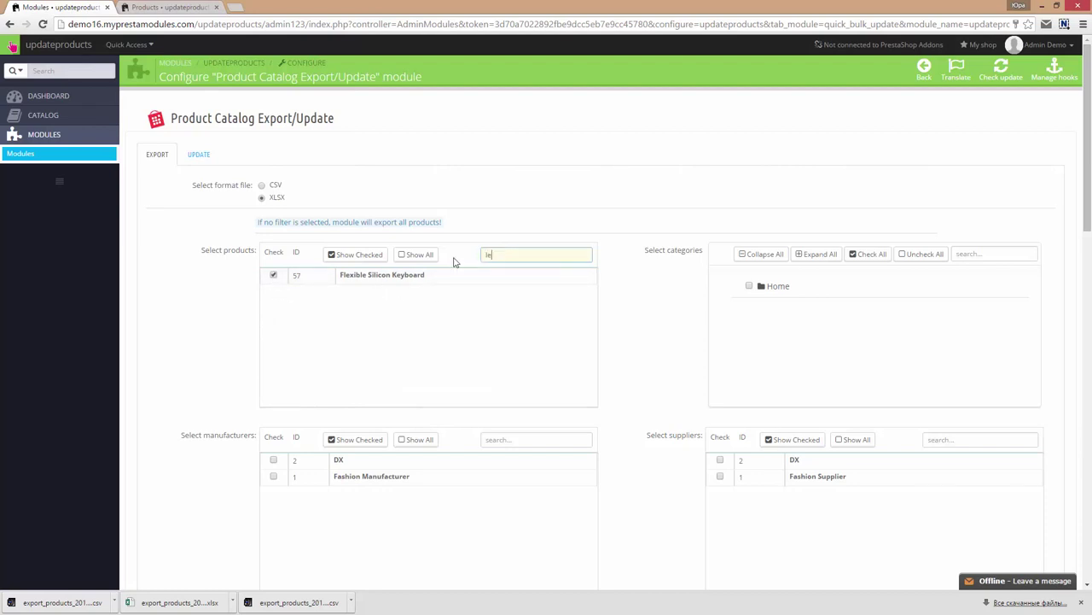
pyautogui.write('d')
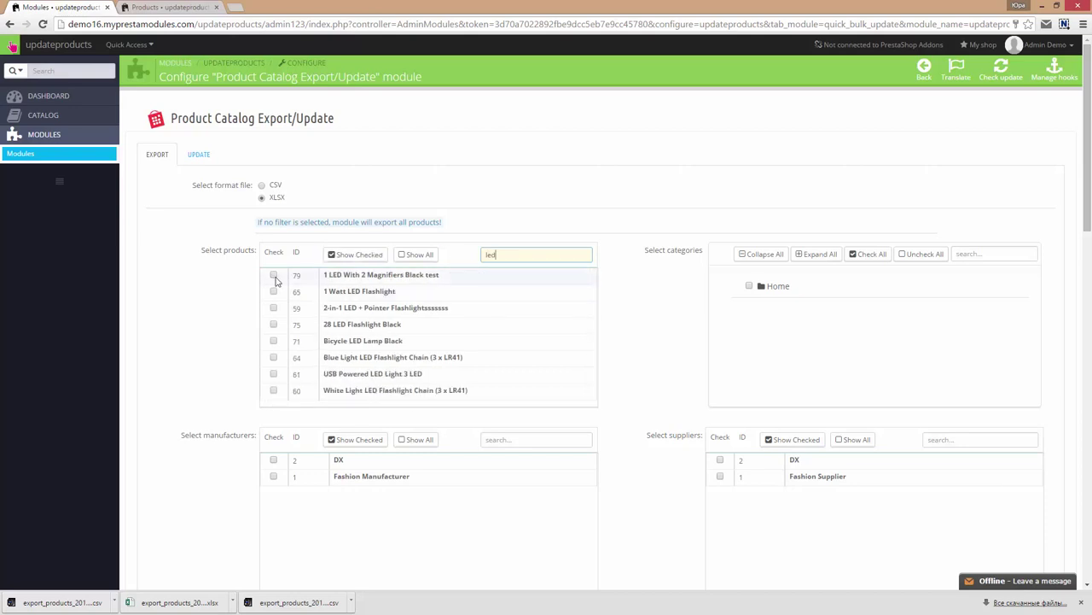
pyautogui.click(273, 274)
pyautogui.click(353, 255)
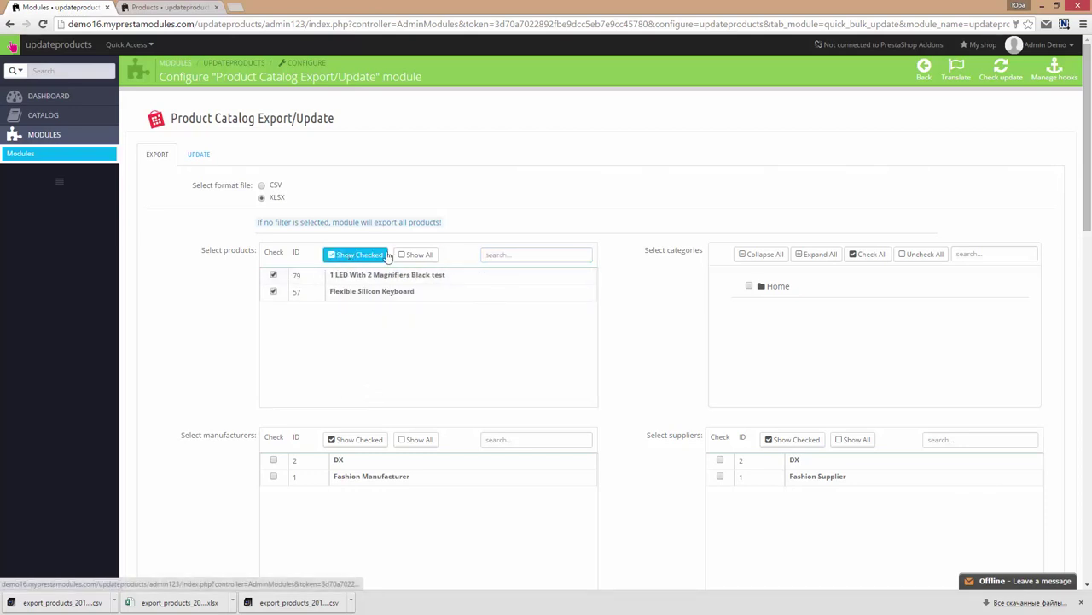
pyautogui.click(407, 256)
pyautogui.click(353, 255)
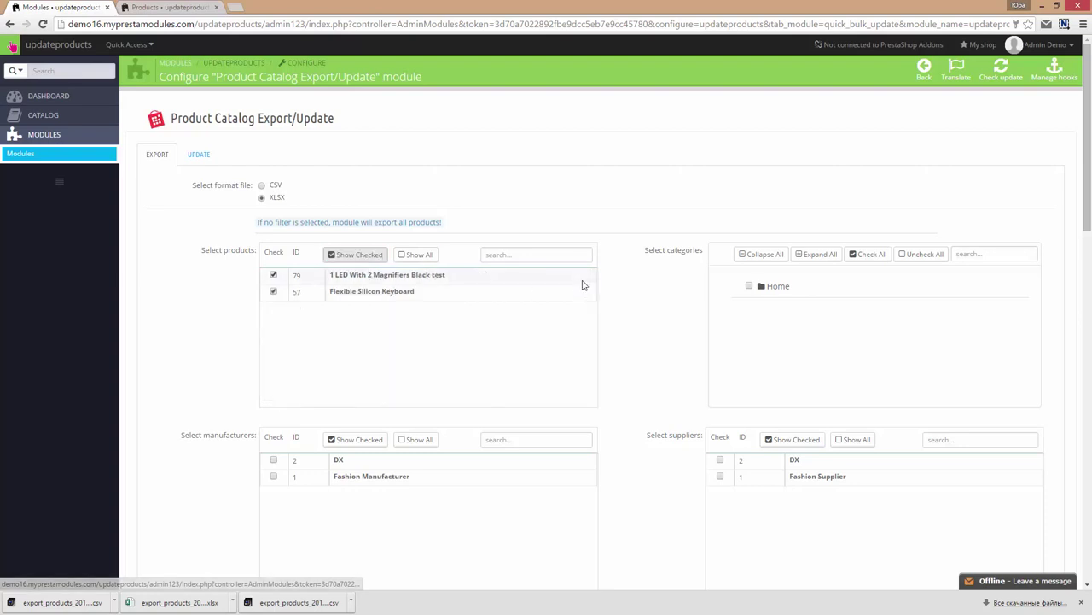
pyautogui.click(780, 288)
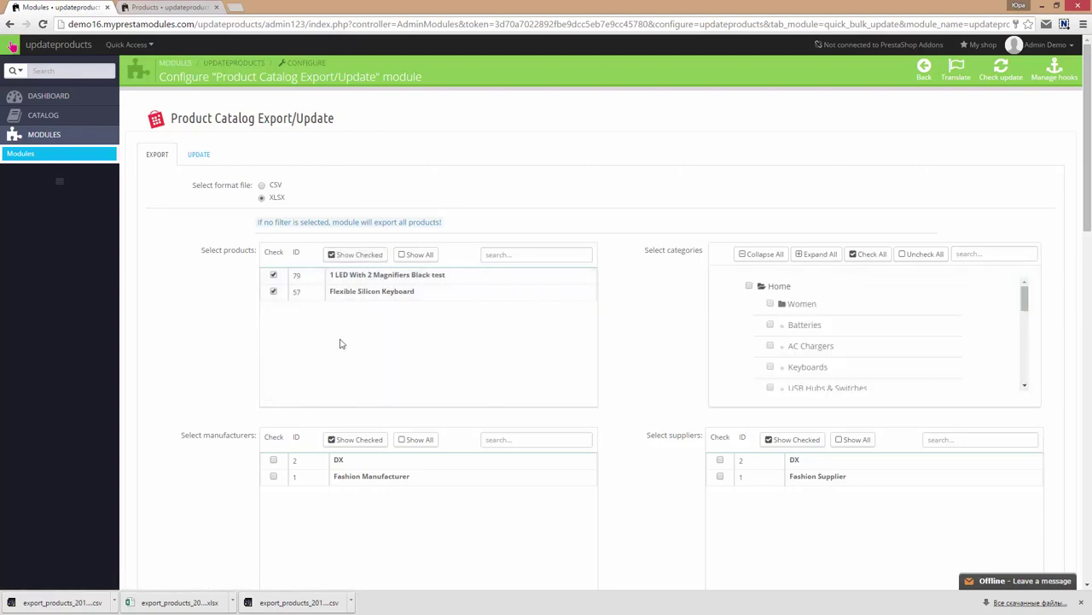
pyautogui.click(773, 305)
# - Add Name, Associated categories name and Quantity from General data to the selected fields
pyautogui.scroll(-2, 1033, 411)
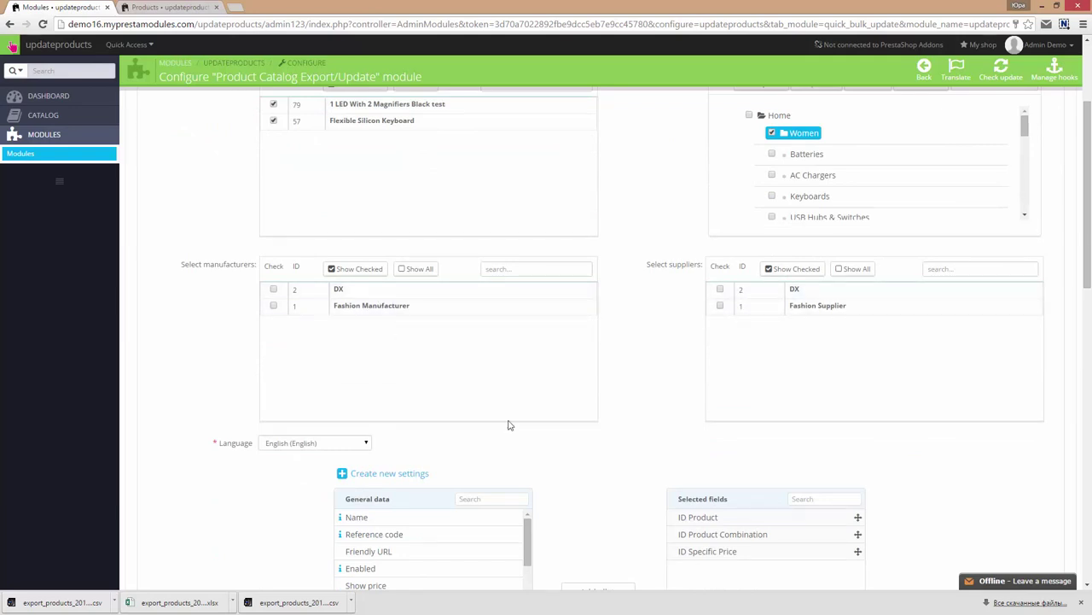
pyautogui.scroll(-4, 510, 427)
pyautogui.scroll(-2, 512, 417)
pyautogui.scroll(-2, 606, 416)
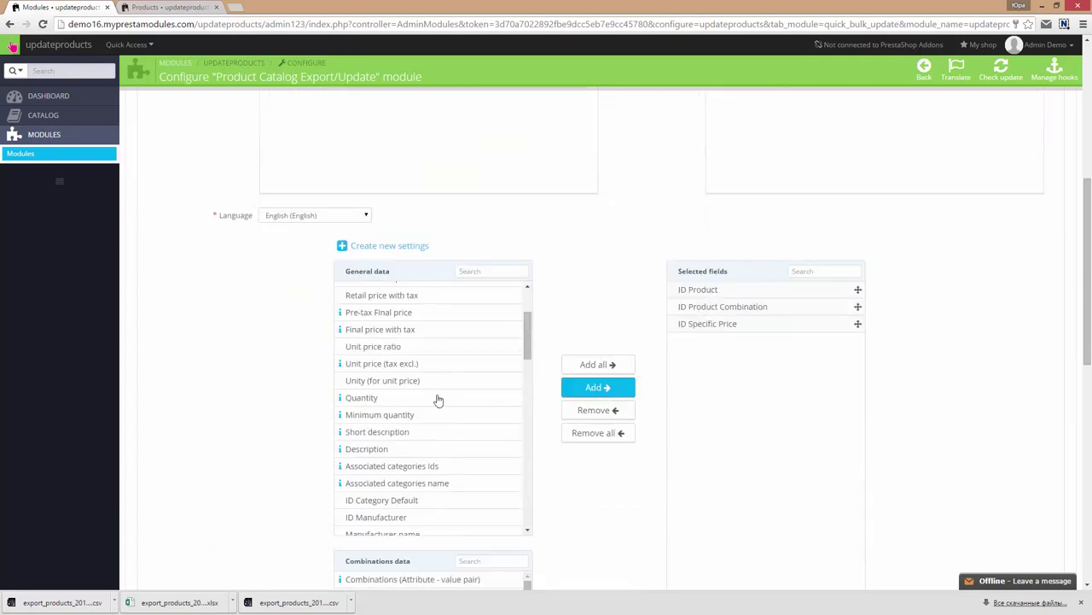
pyautogui.scroll(4, 422, 324)
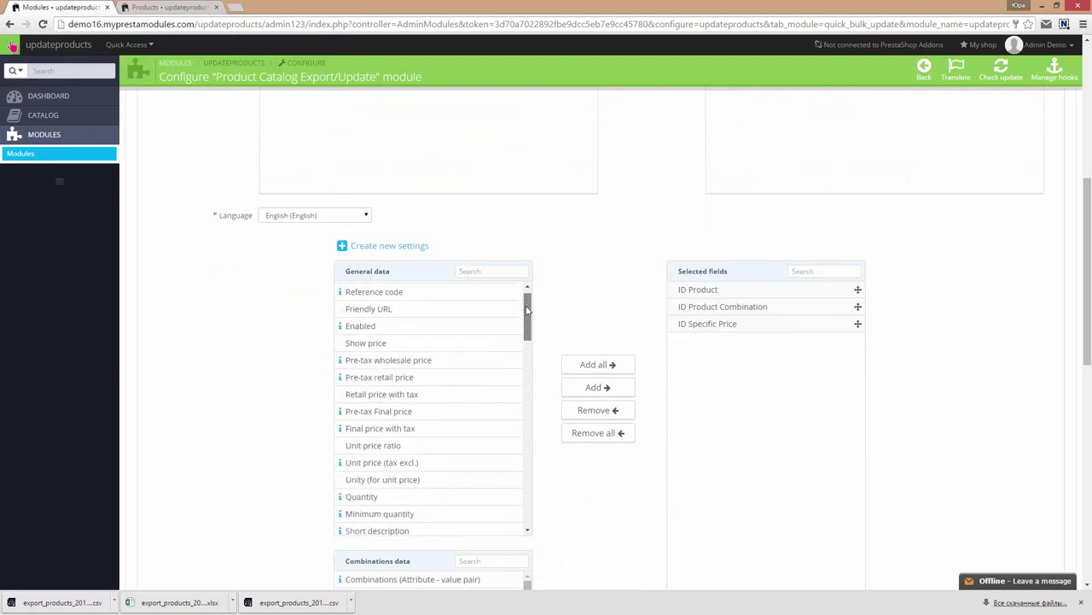
pyautogui.click(597, 386)
pyautogui.click(479, 272)
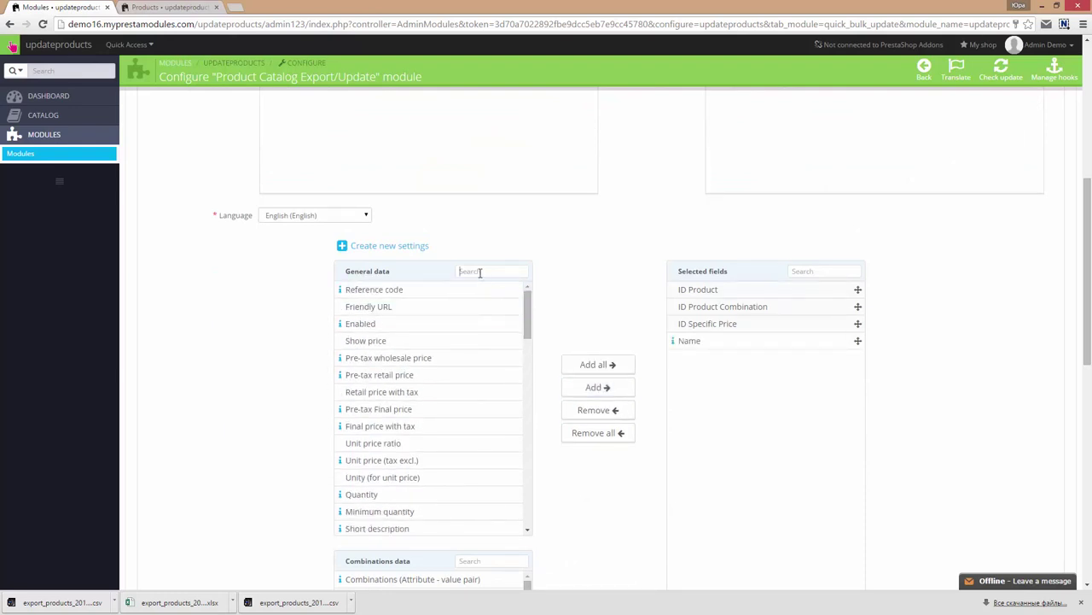
pyautogui.write('cat')
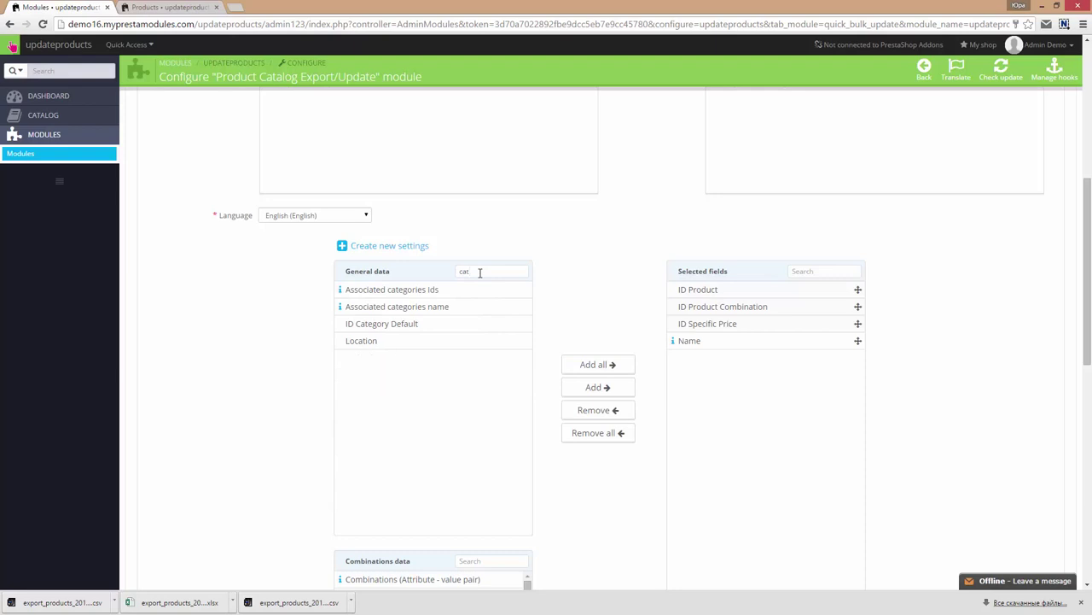
pyautogui.click(439, 307)
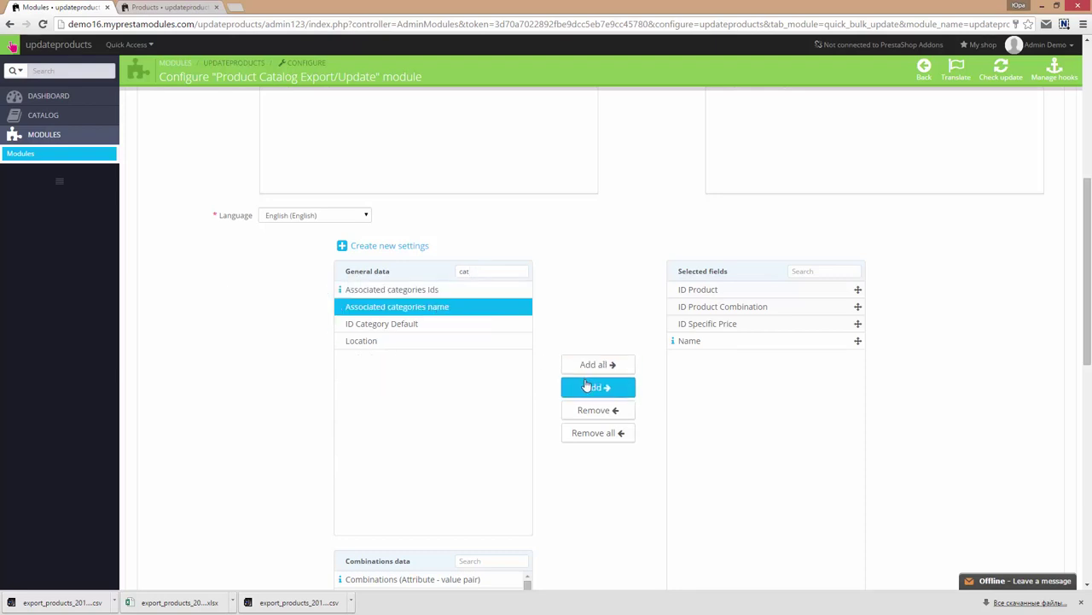
pyautogui.click(598, 386)
pyautogui.moveTo(479, 271); pyautogui.dragTo(443, 279)
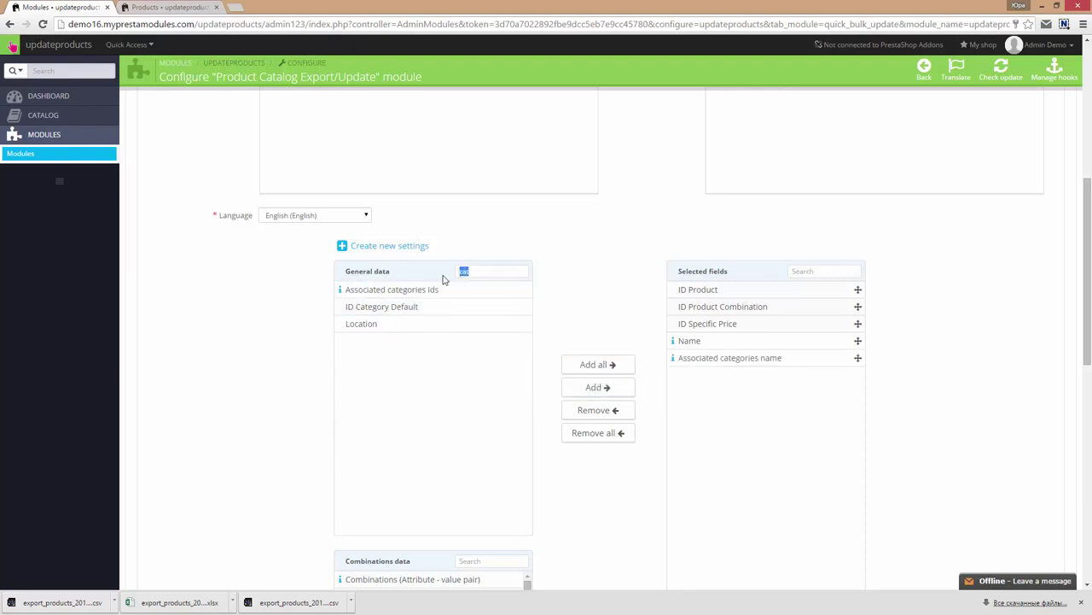
pyautogui.write('q')
pyautogui.click(363, 289)
pyautogui.click(593, 389)
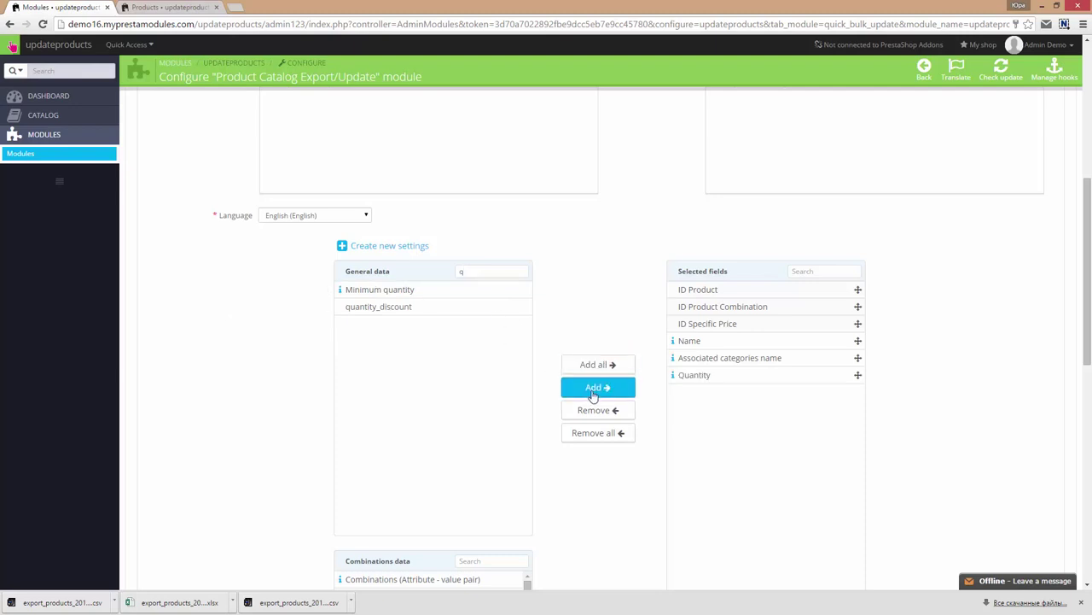
# - Add Combinations (Attribute - value pair), Specific price reduction and type, and Features to the export
pyautogui.scroll(-3, 598, 427)
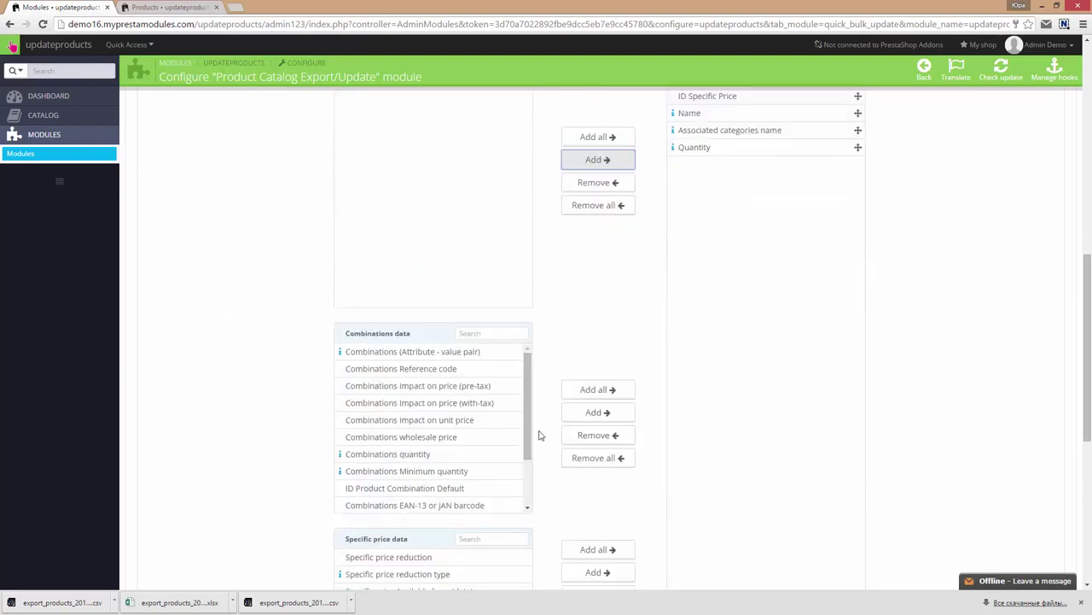
pyautogui.click(434, 360)
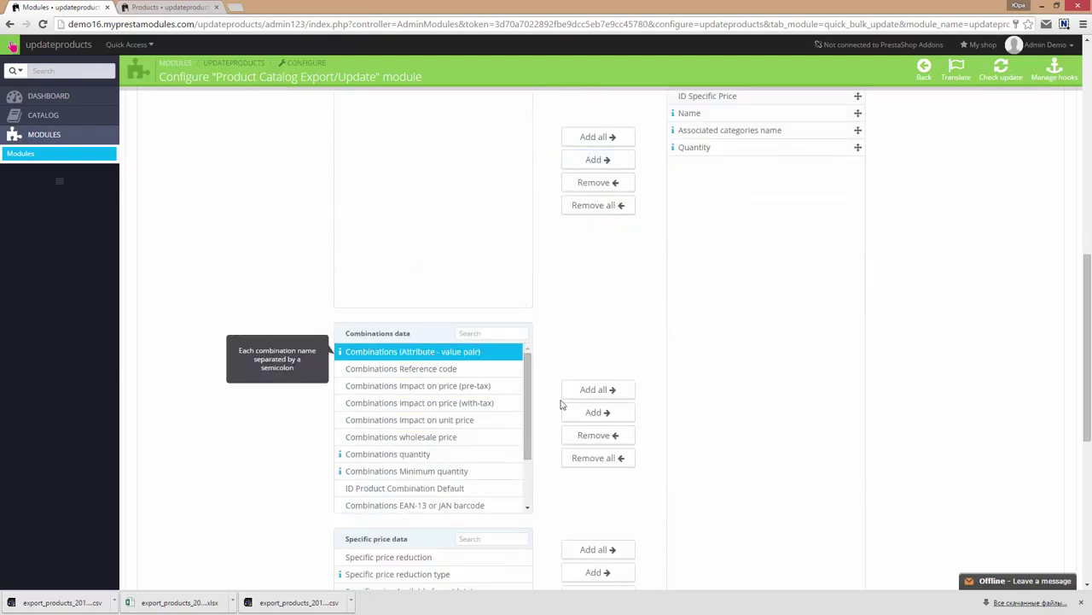
pyautogui.click(597, 412)
pyautogui.scroll(-3, 461, 435)
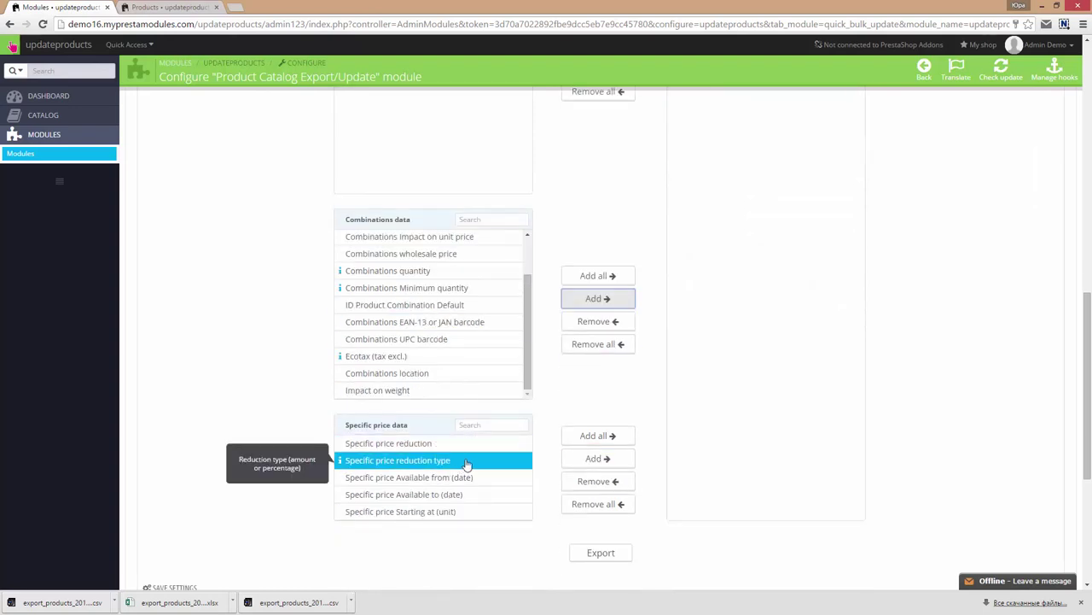
pyautogui.click(450, 445)
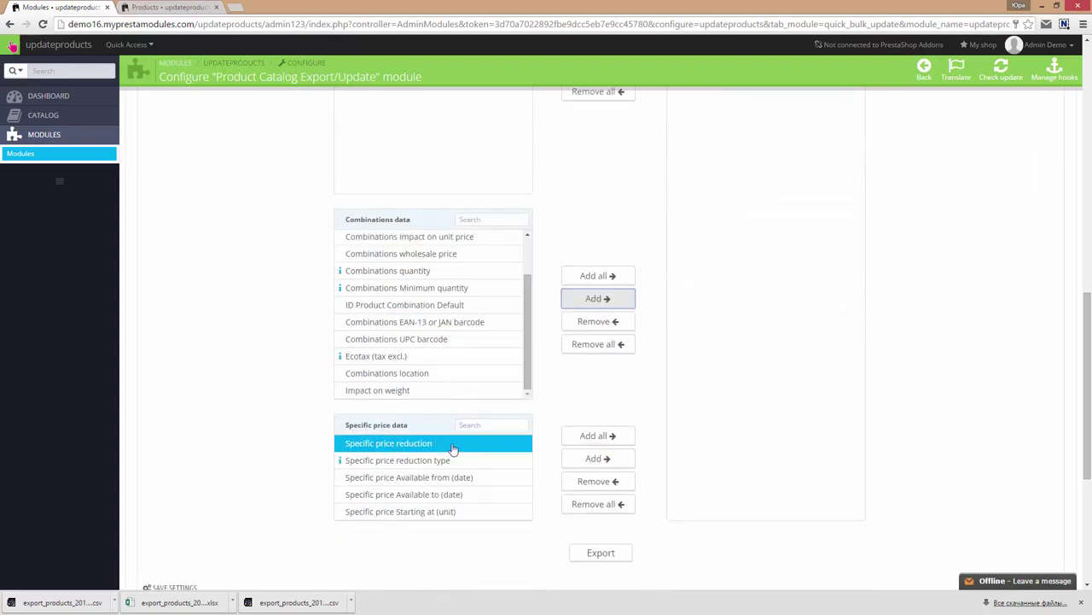
pyautogui.click(598, 458)
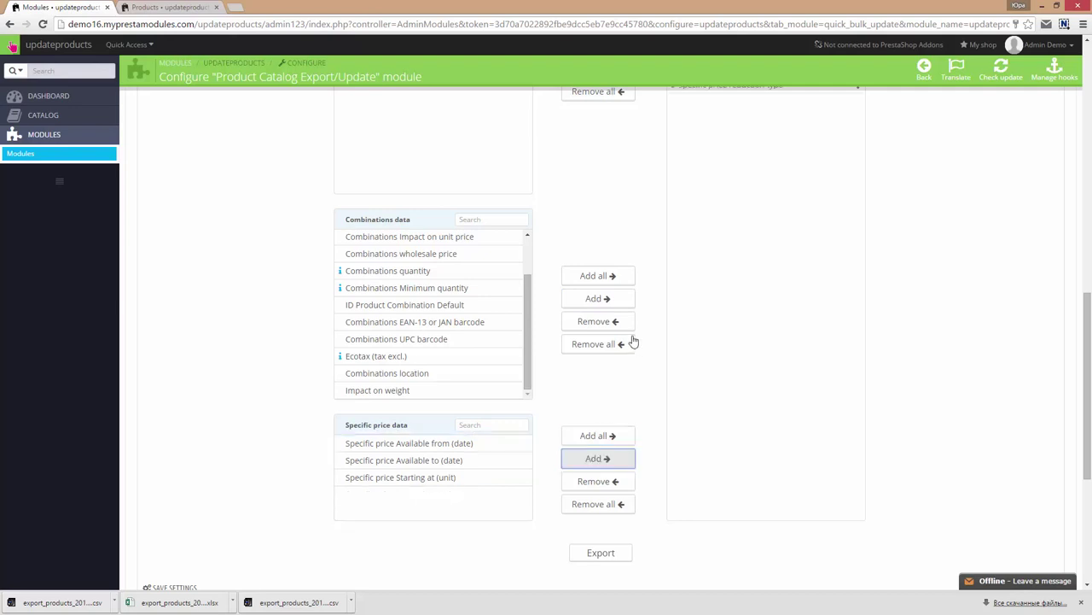
pyautogui.scroll(10, 635, 358)
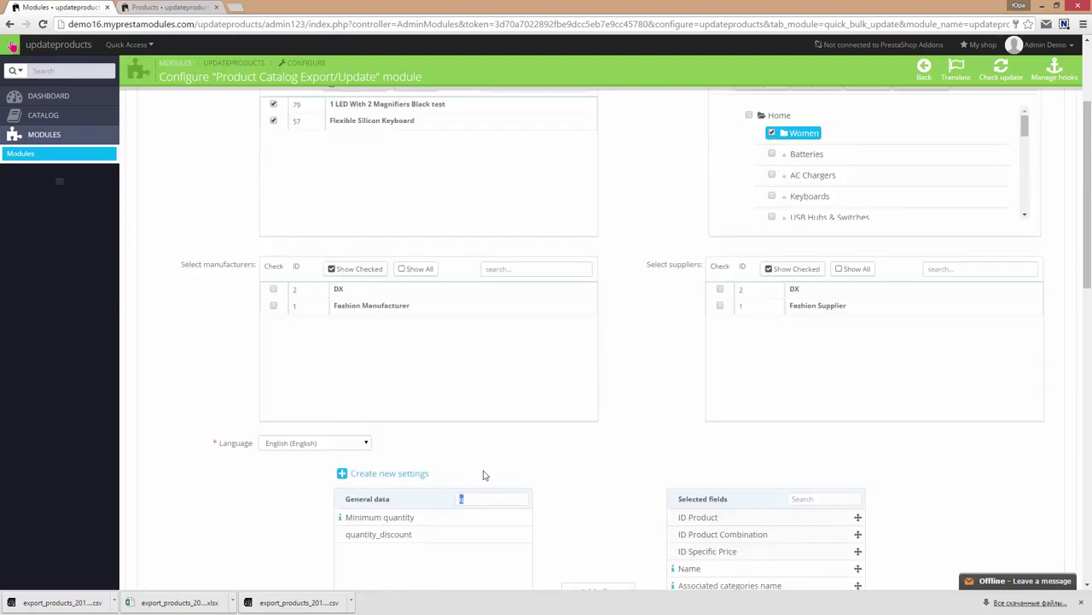
pyautogui.write('e')
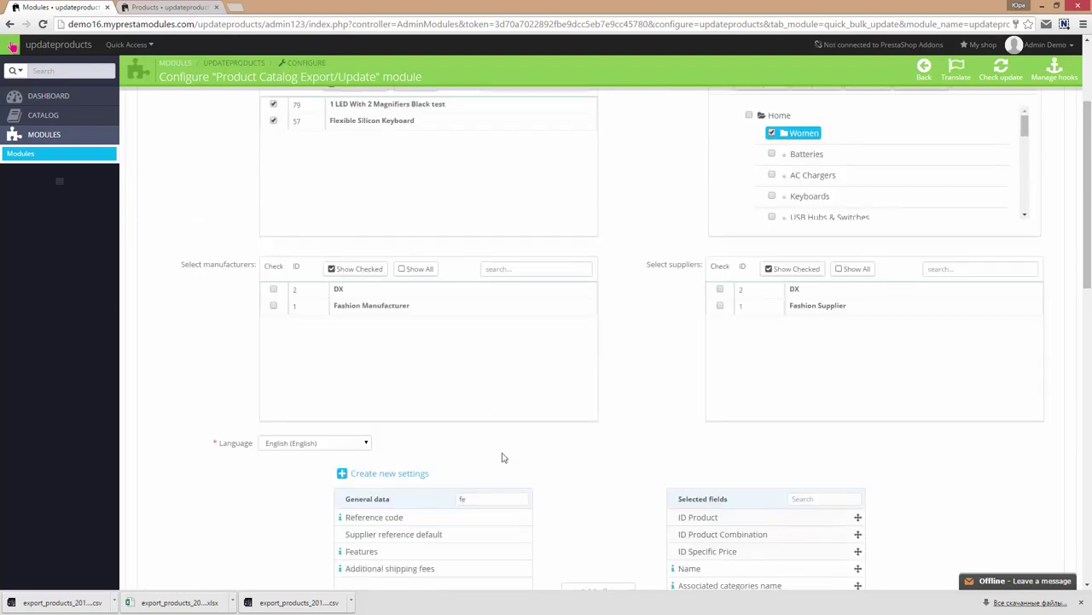
pyautogui.scroll(-1, 560, 467)
pyautogui.click(409, 439)
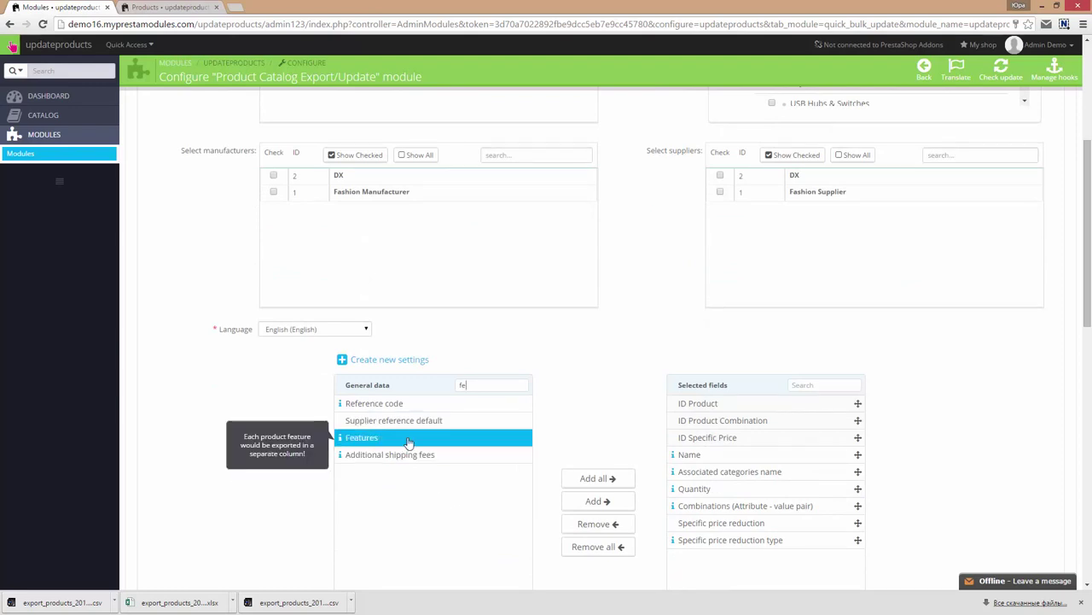
pyautogui.click(597, 501)
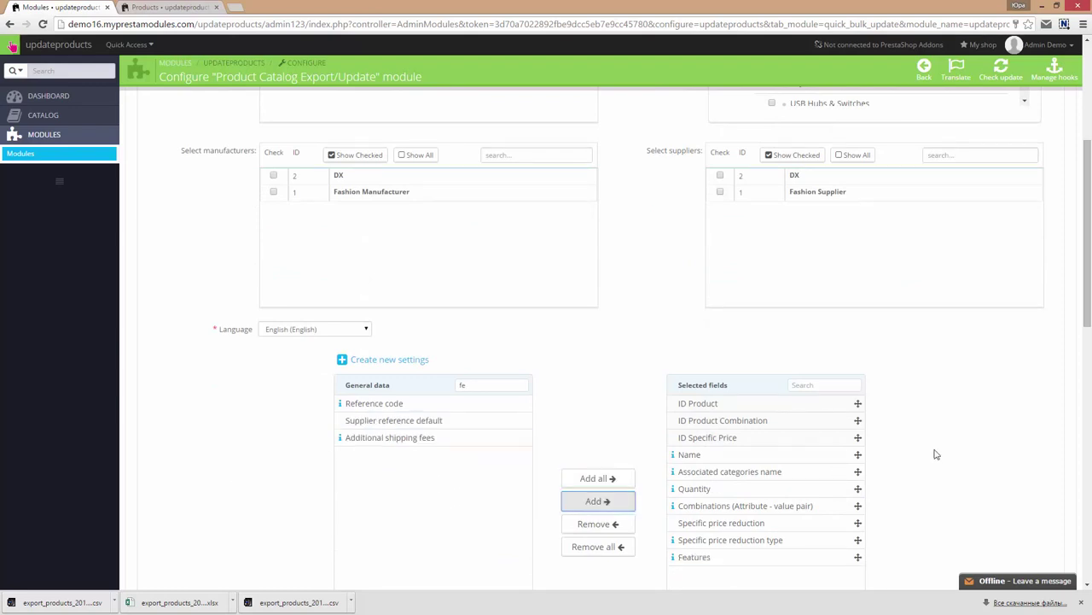
pyautogui.scroll(-1, 939, 451)
# - Order fields as Name, Combinations, Quantity, categories, Features, Specific price reduction, reduction type
pyautogui.moveTo(858, 341); pyautogui.dragTo(858, 289)
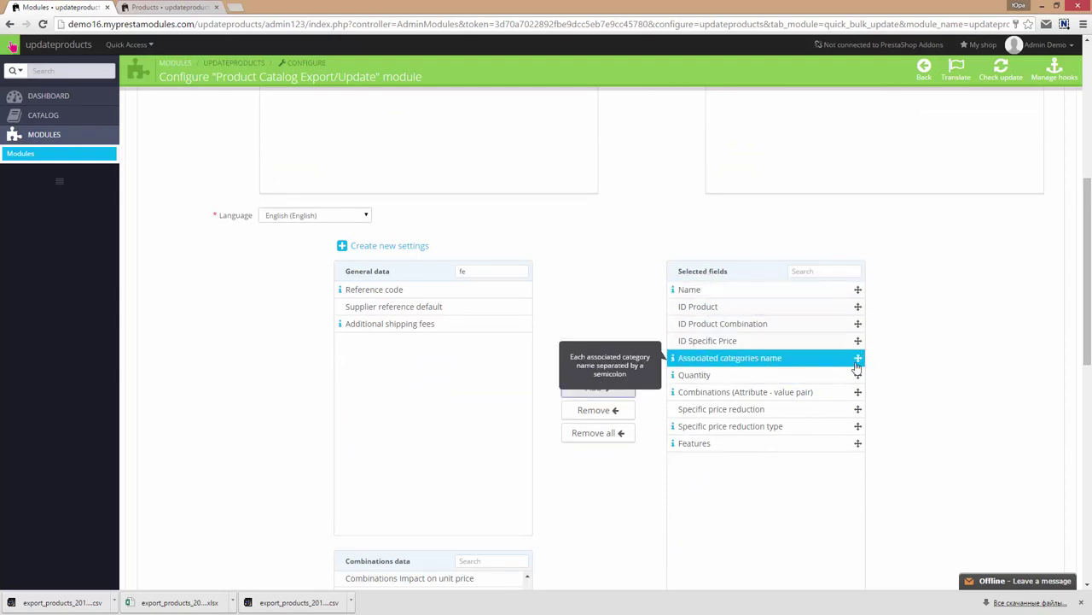
pyautogui.moveTo(858, 373); pyautogui.dragTo(858, 306)
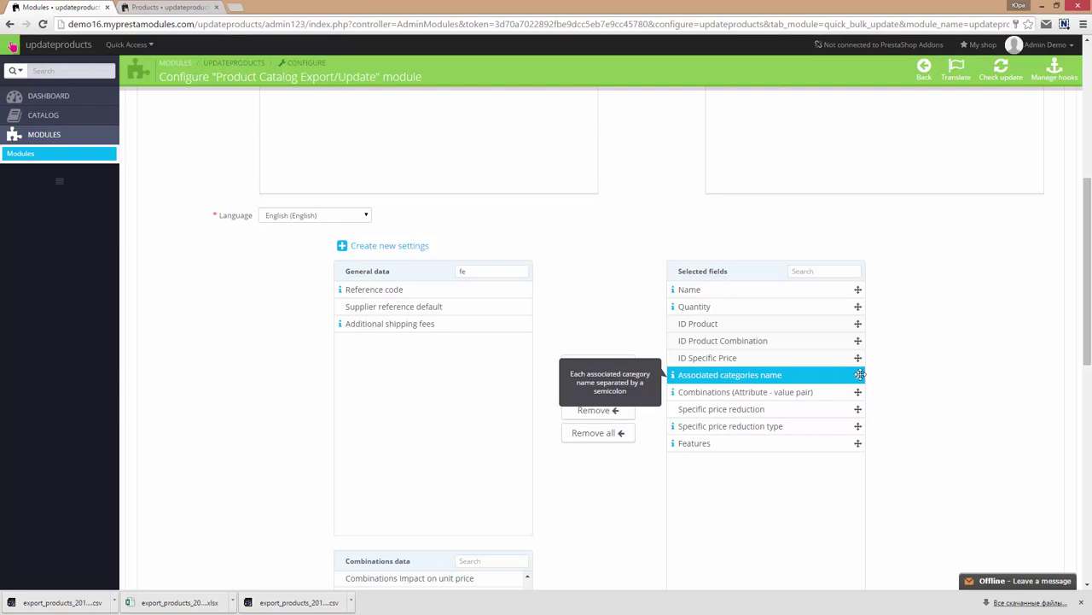
pyautogui.moveTo(858, 375); pyautogui.dragTo(863, 331)
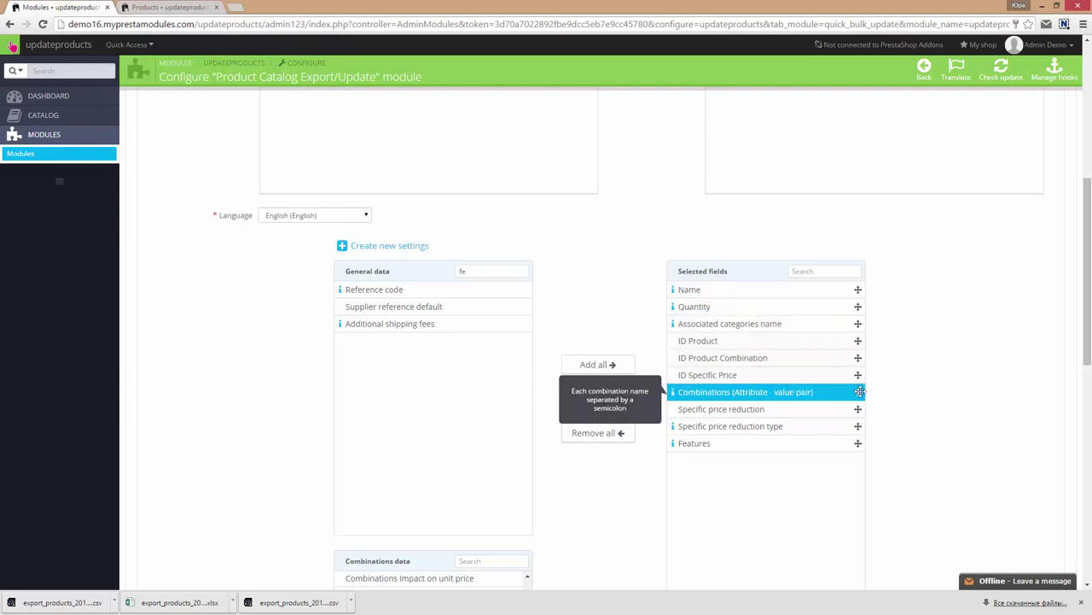
pyautogui.moveTo(858, 389); pyautogui.dragTo(859, 325)
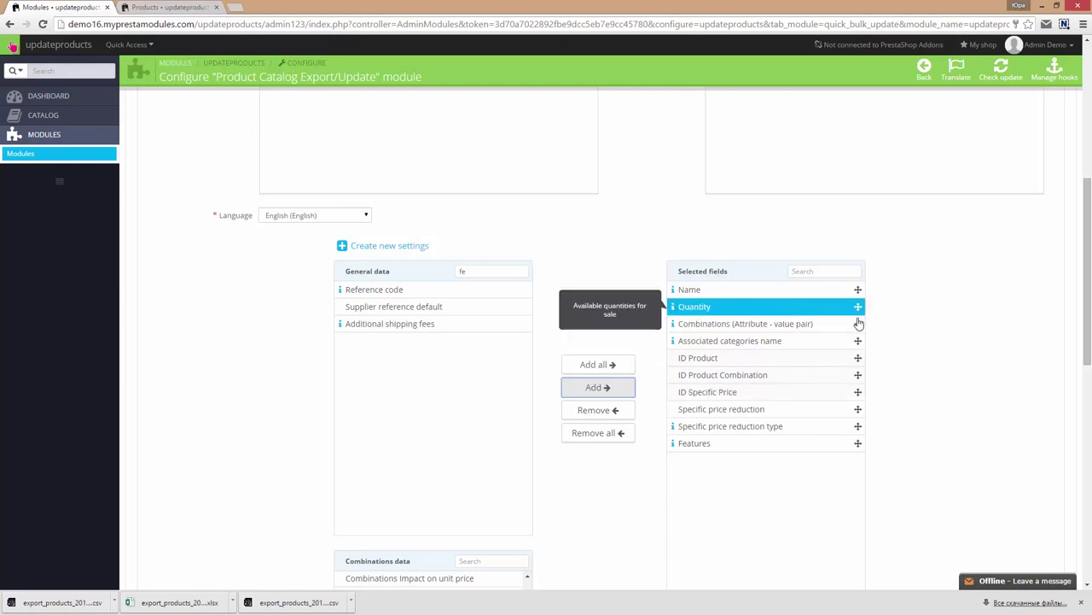
pyautogui.moveTo(859, 321); pyautogui.dragTo(858, 306)
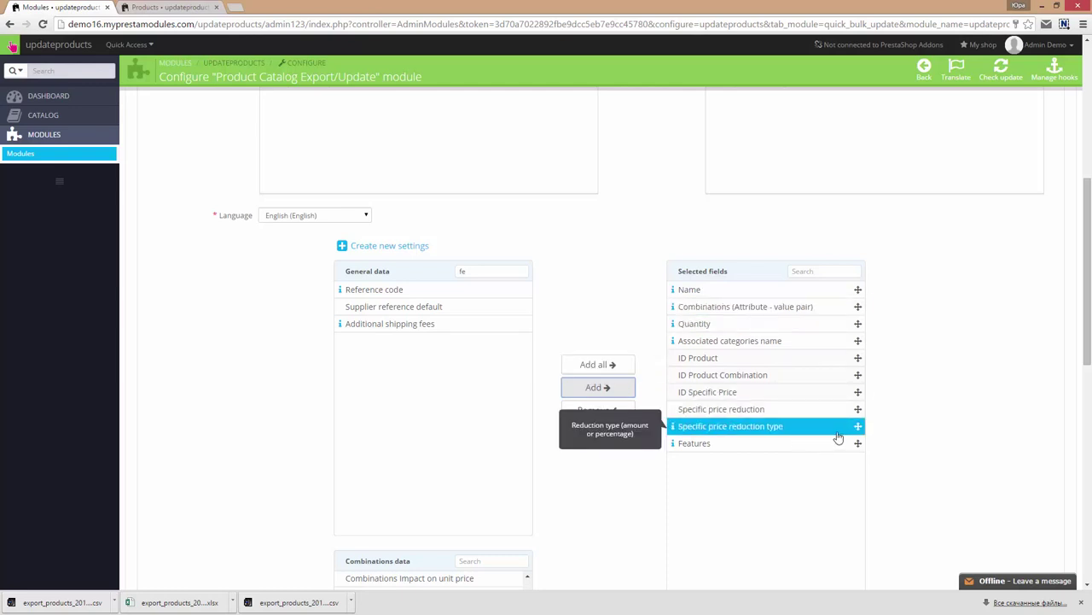
pyautogui.moveTo(858, 443); pyautogui.dragTo(857, 357)
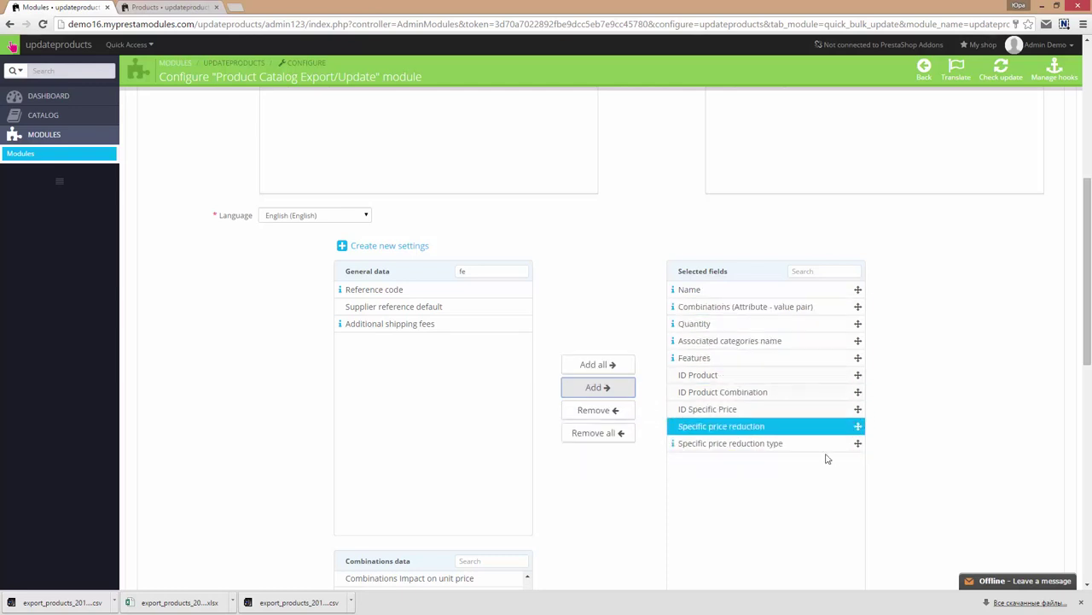
pyautogui.moveTo(858, 426); pyautogui.dragTo(857, 375)
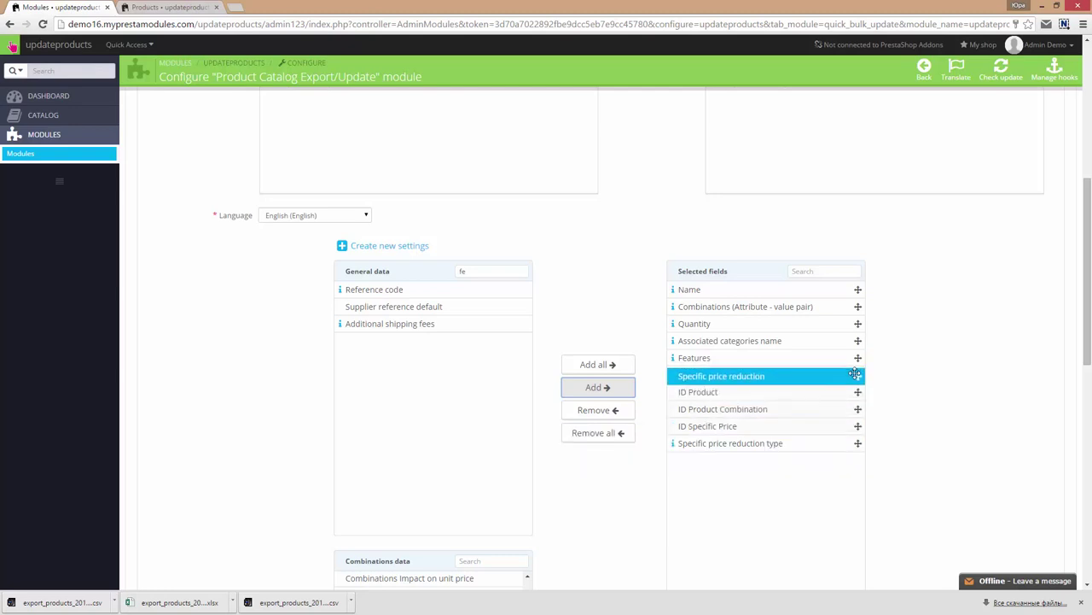
pyautogui.moveTo(859, 444); pyautogui.dragTo(857, 392)
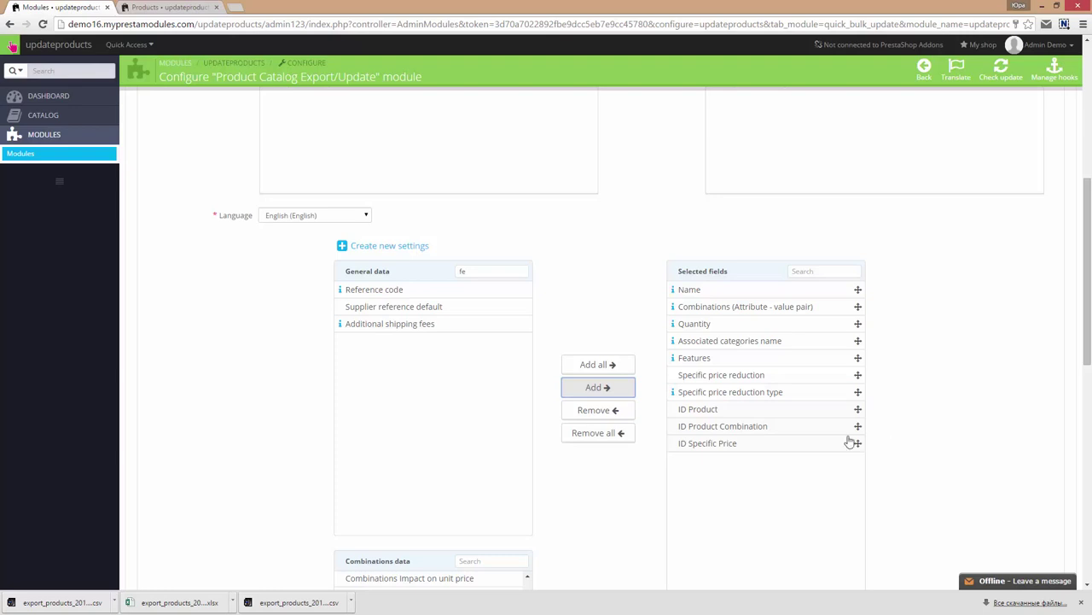
pyautogui.scroll(-6, 598, 452)
# - Enter 'new' as the name for the export settings
pyautogui.click(405, 454)
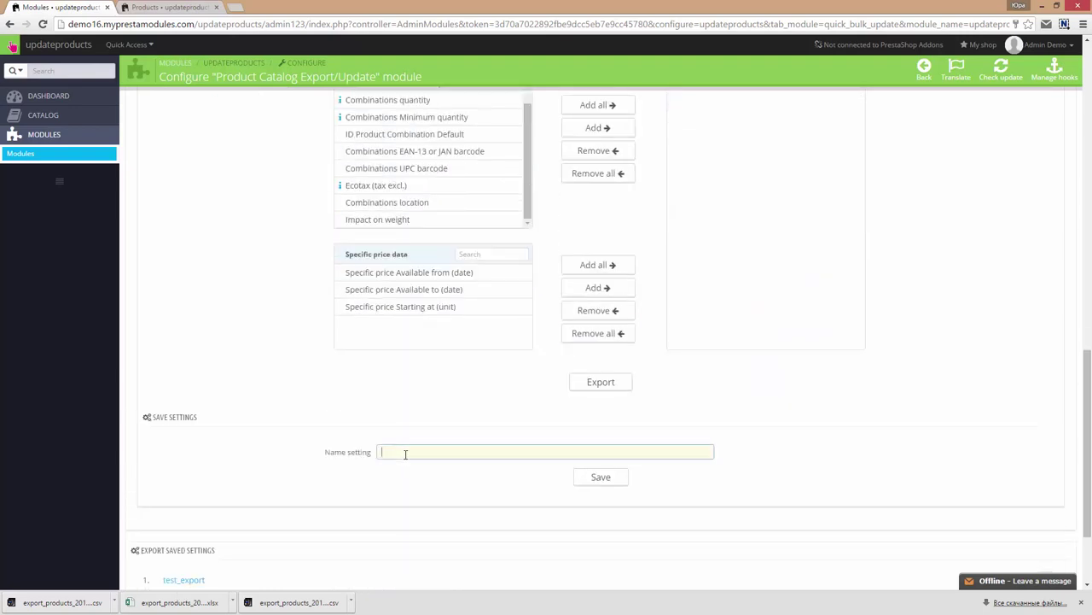
pyautogui.write('new')
pyautogui.scroll(-2, 269, 465)
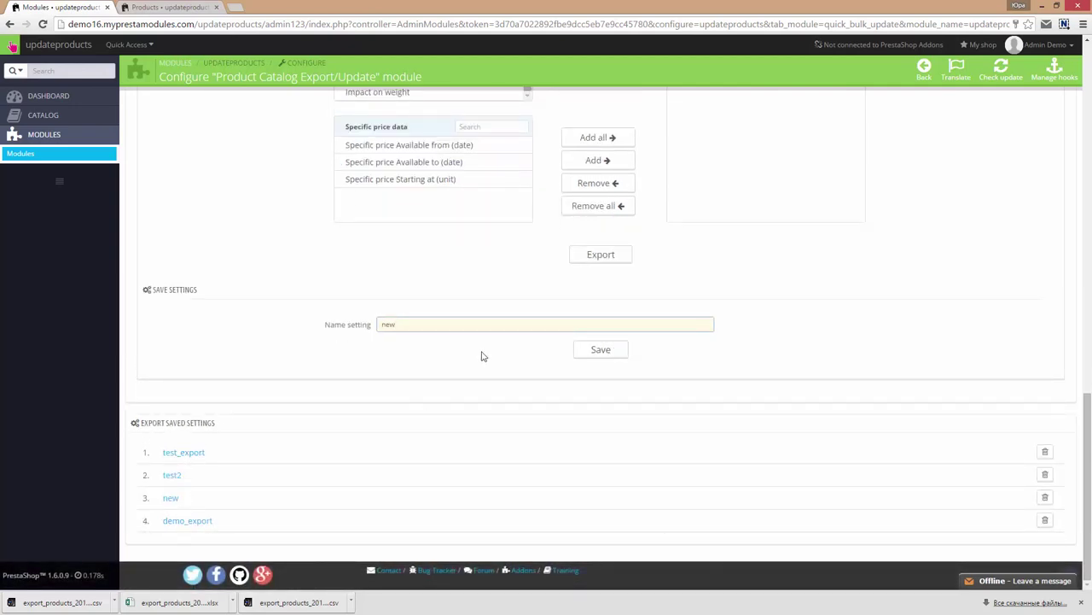
# - Save the export settings as 'new' and review the reloaded field lists
pyautogui.click(601, 350)
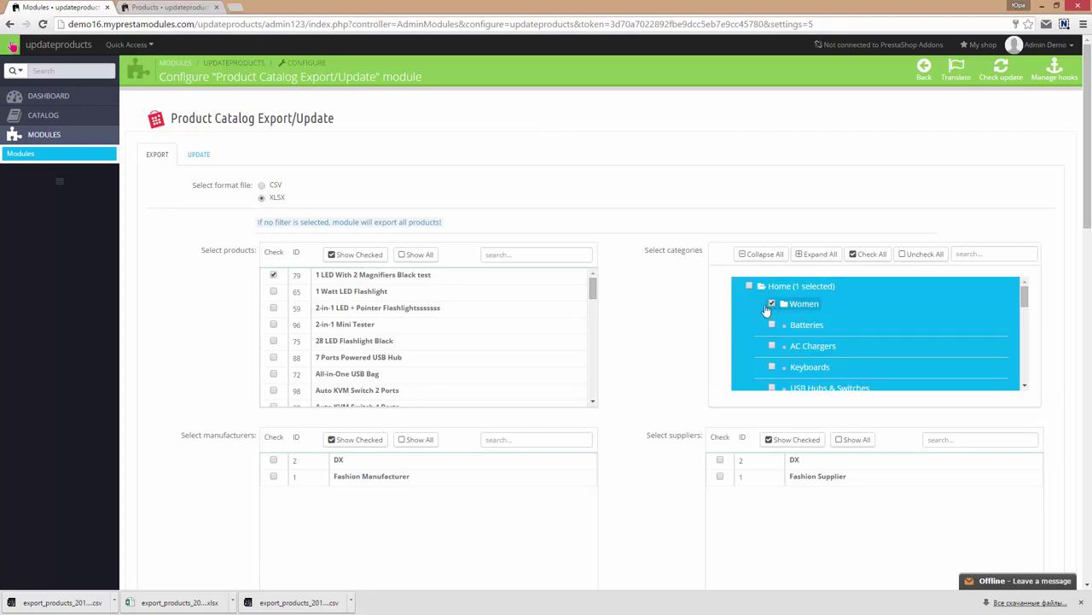
pyautogui.scroll(-3, 658, 483)
pyautogui.scroll(-2, 653, 457)
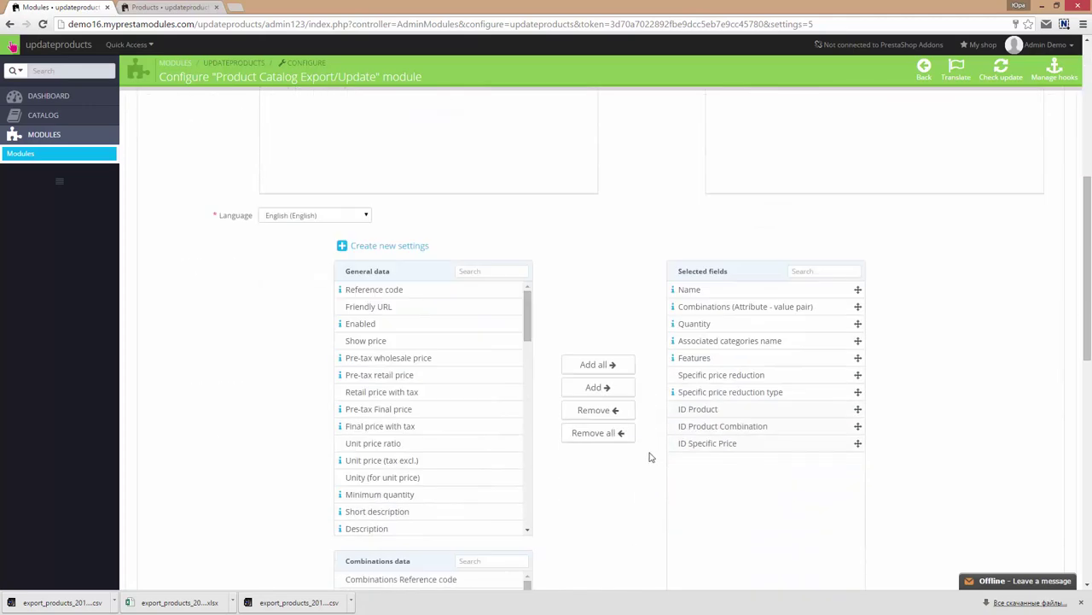
pyautogui.scroll(-4, 915, 422)
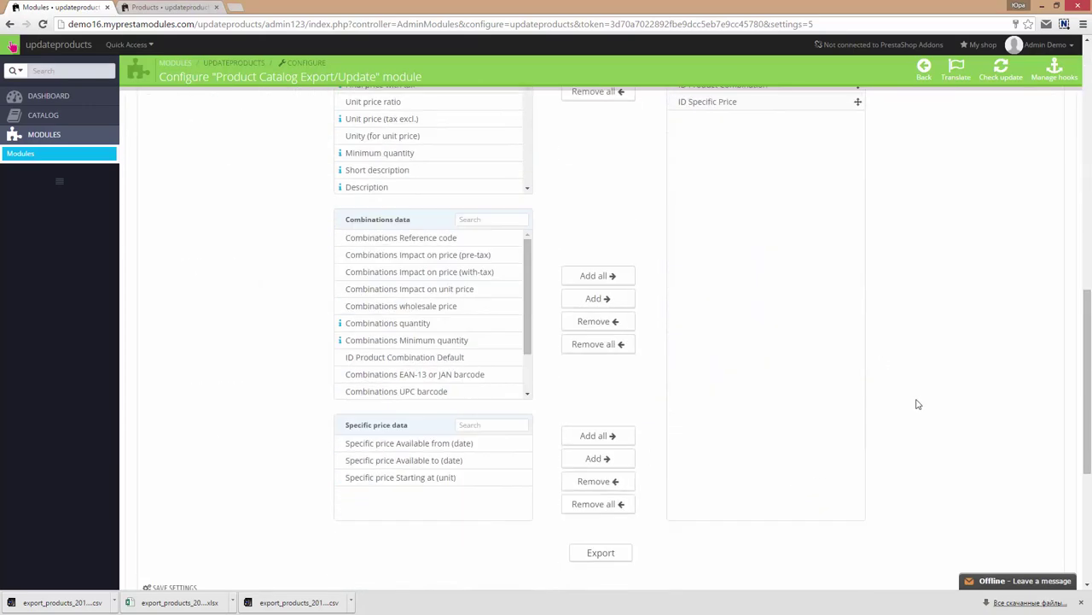
pyautogui.scroll(-2, 917, 402)
pyautogui.scroll(-2, 916, 402)
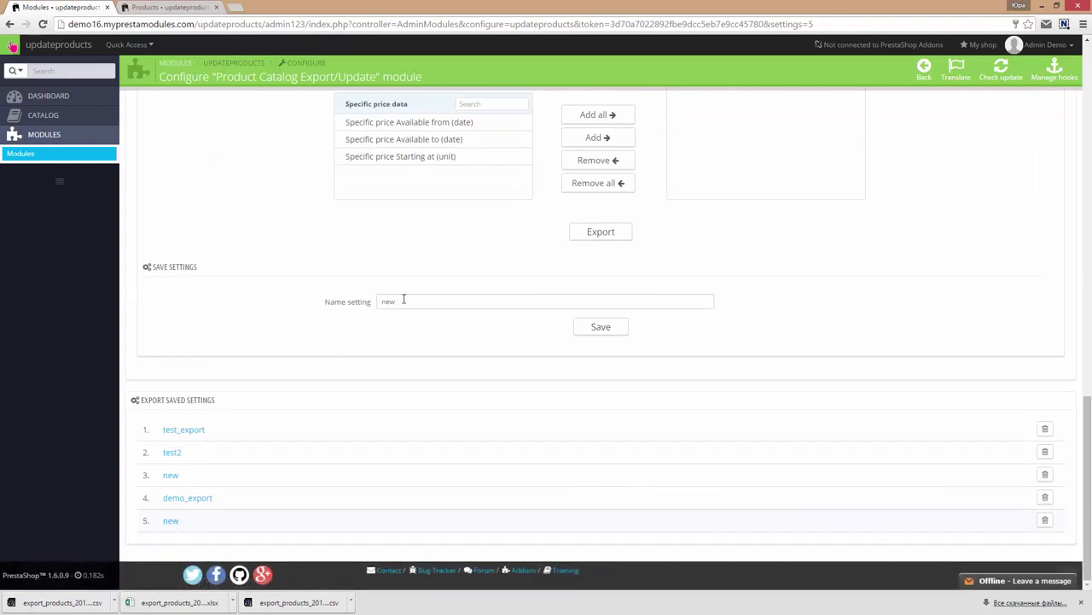
# - Export the products to XLSX, save the file and open it in Excel with editing enabled
pyautogui.scroll(1, 589, 315)
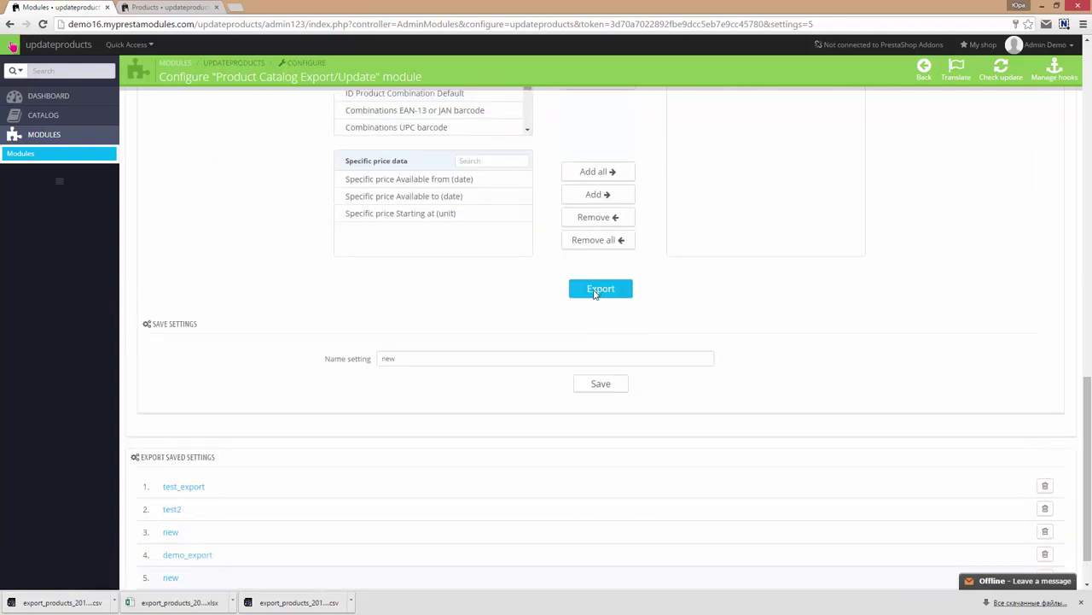
pyautogui.click(596, 291)
pyautogui.click(270, 257)
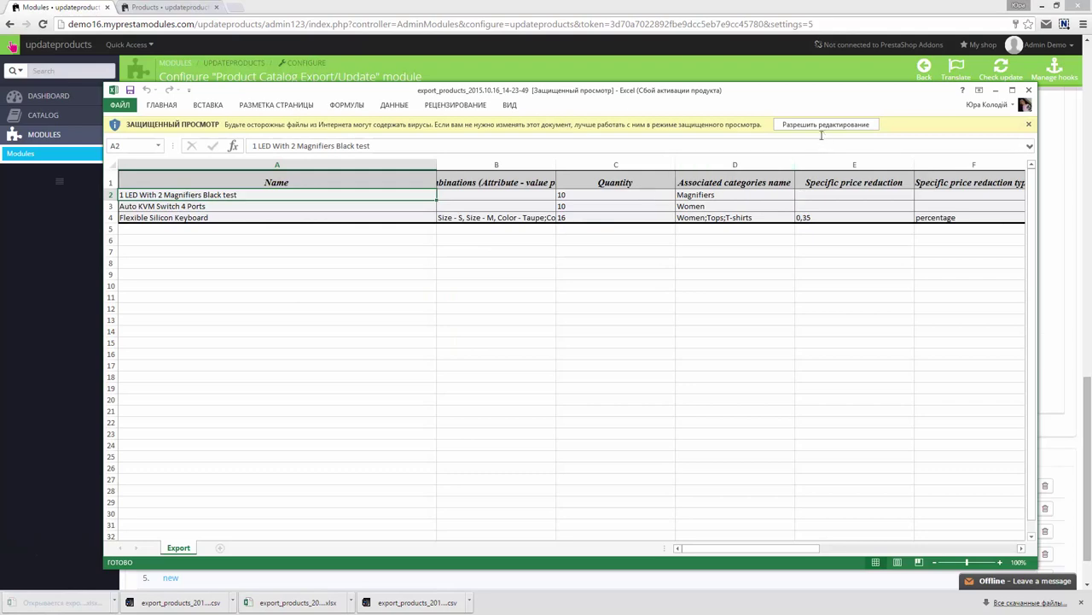
pyautogui.press('Escape')
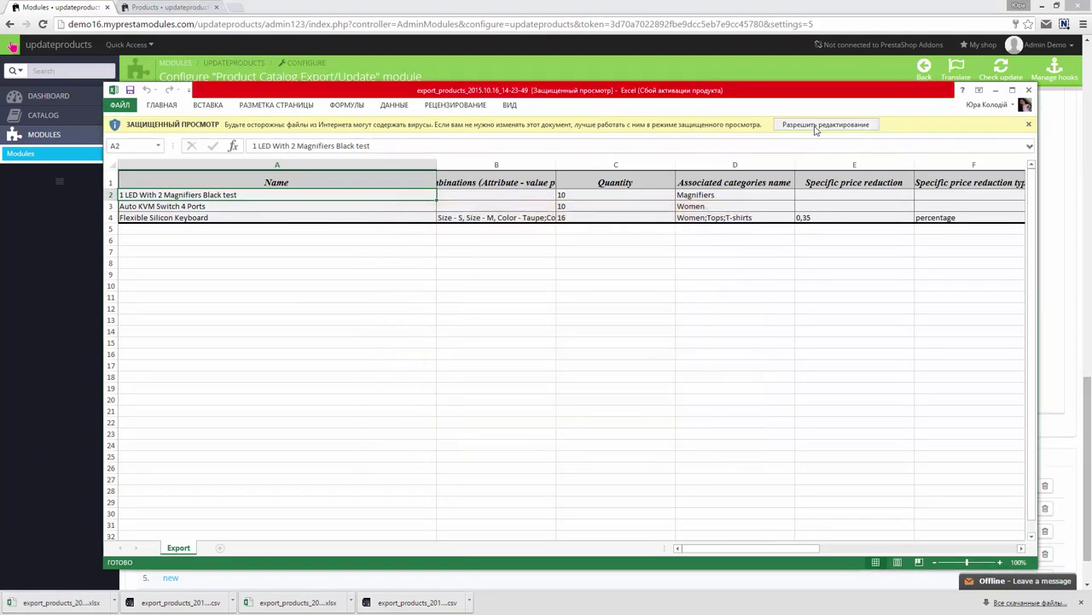
pyautogui.click(819, 125)
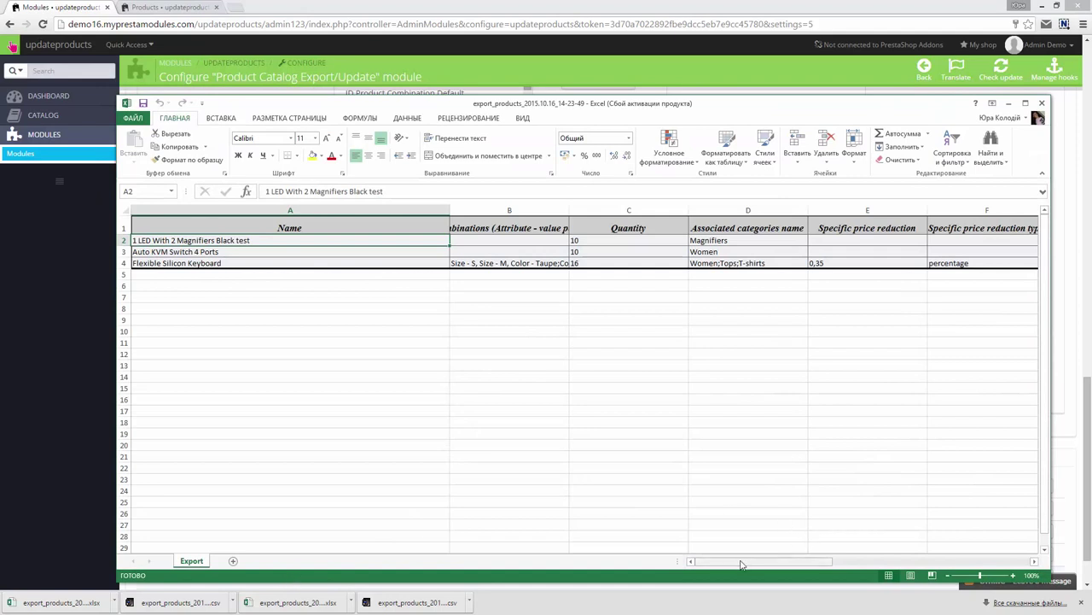
# - Widen column B to show combinations, browse the feature columns, then close the spreadsheet
pyautogui.click(310, 231)
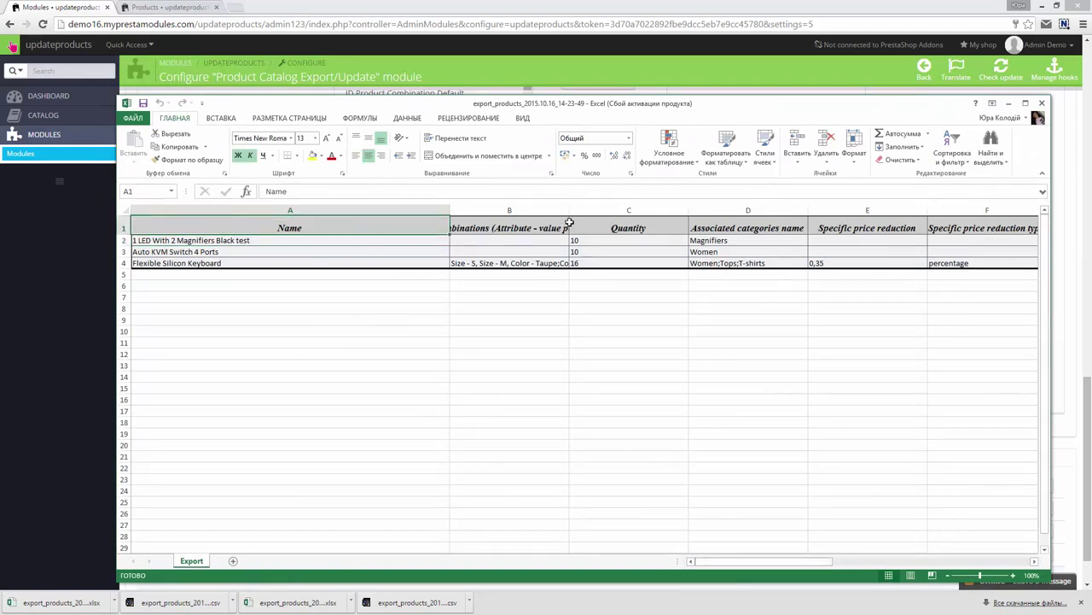
pyautogui.moveTo(569, 210); pyautogui.dragTo(617, 210)
pyautogui.click(641, 231)
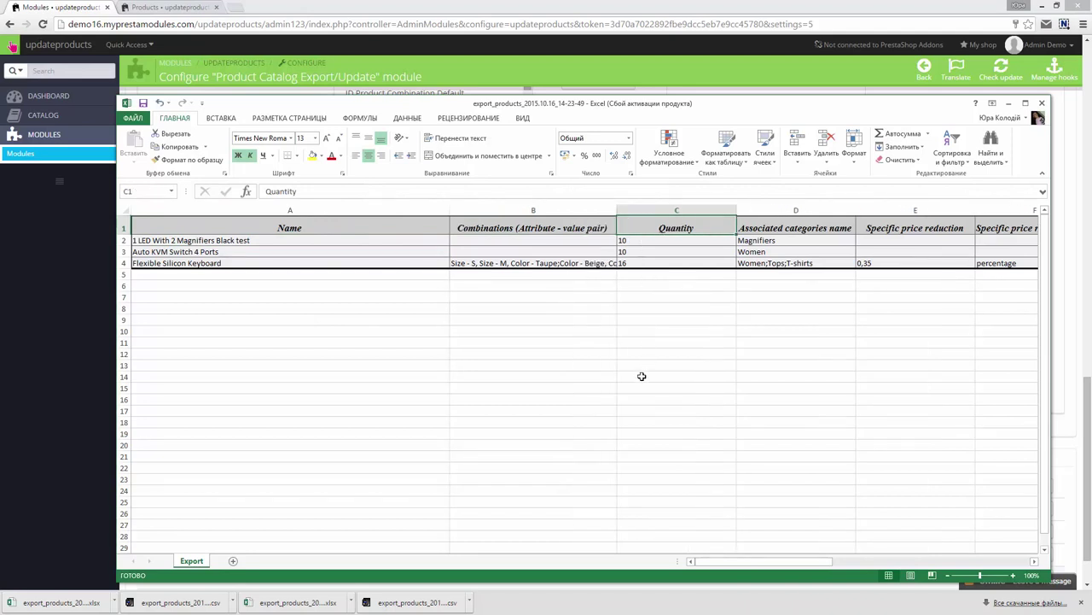
pyautogui.moveTo(777, 562); pyautogui.dragTo(802, 560)
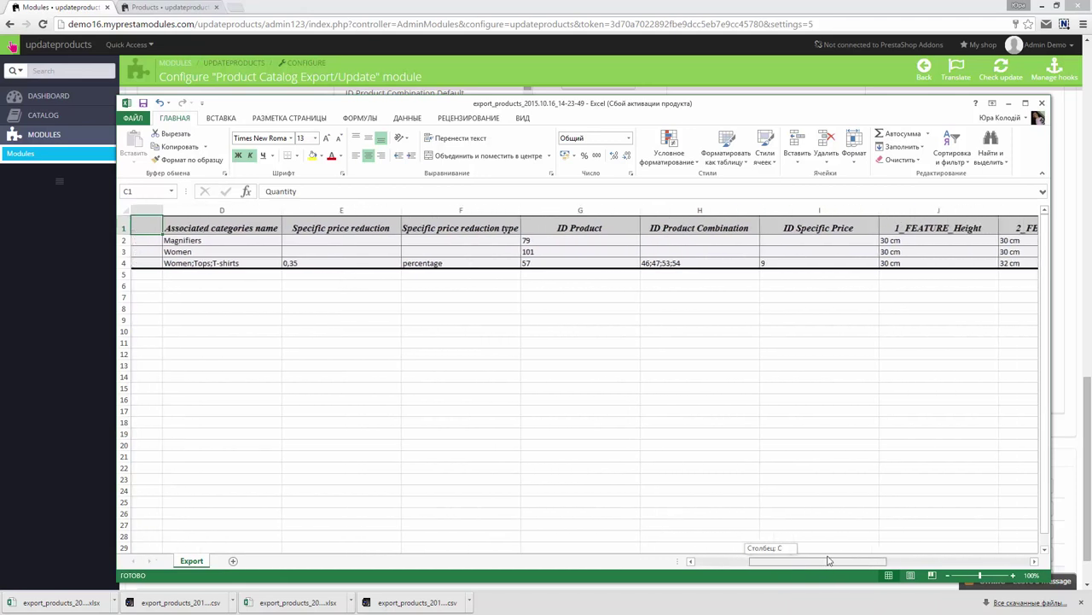
pyautogui.moveTo(802, 560)
pyautogui.mouseDown()
pyautogui.moveTo(882, 549)
pyautogui.moveTo(1017, 566)
pyautogui.mouseUp()
pyautogui.click(554, 225)
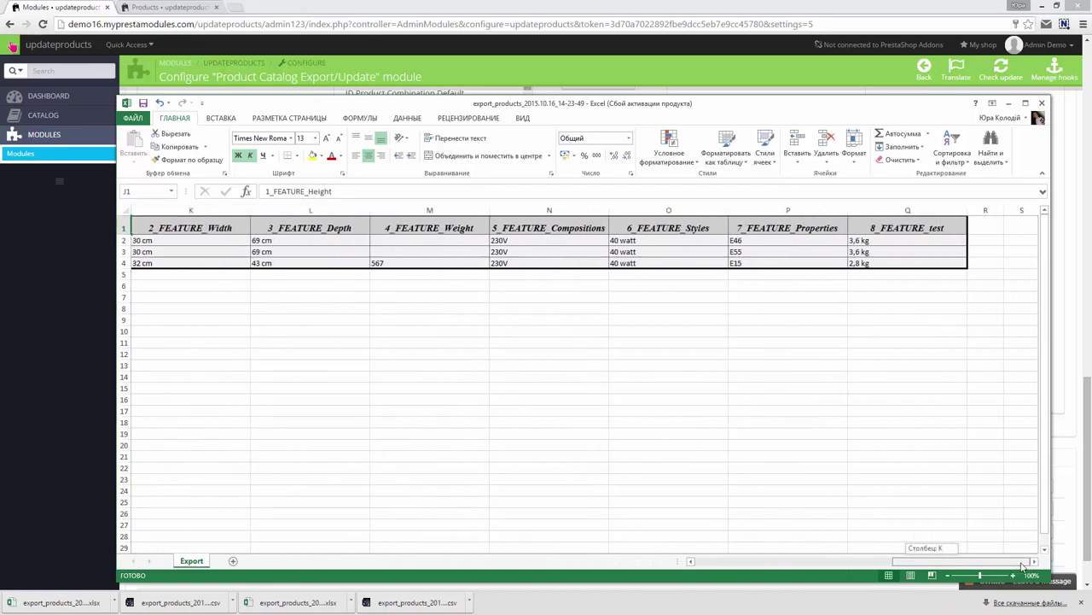
pyautogui.moveTo(1003, 567); pyautogui.dragTo(802, 564)
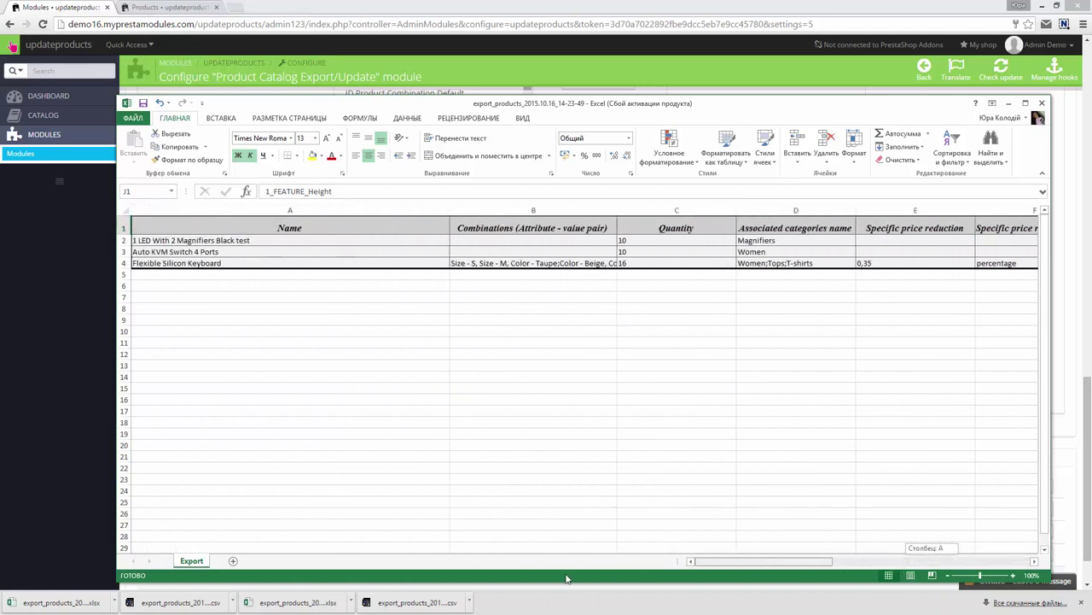
pyautogui.click(1041, 104)
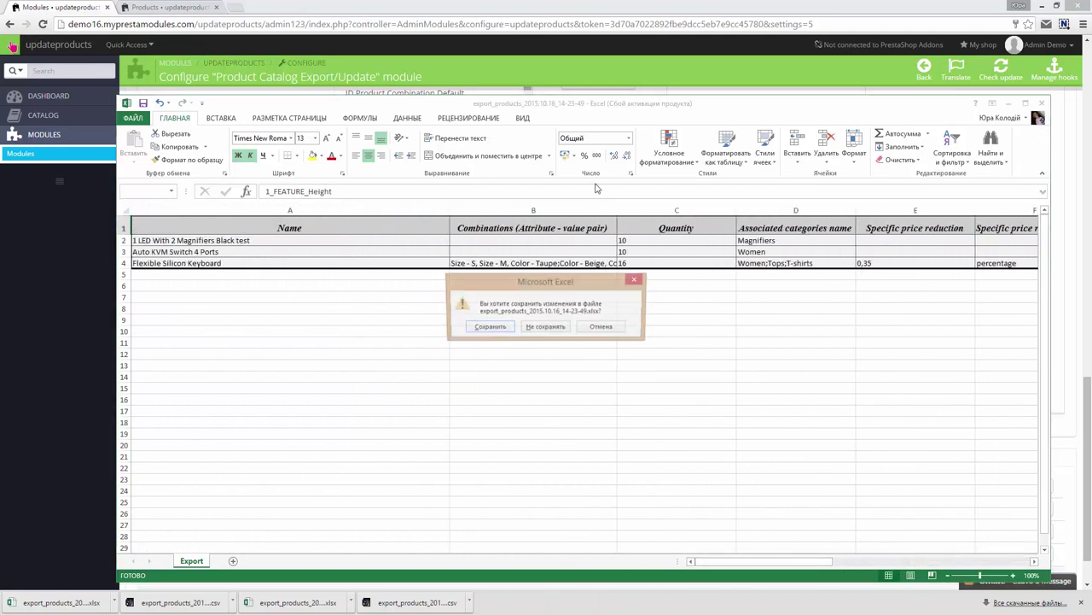
# - Close Excel without saving, untick the Women category and show the full product list again
pyautogui.click(546, 326)
pyautogui.scroll(10, 313, 331)
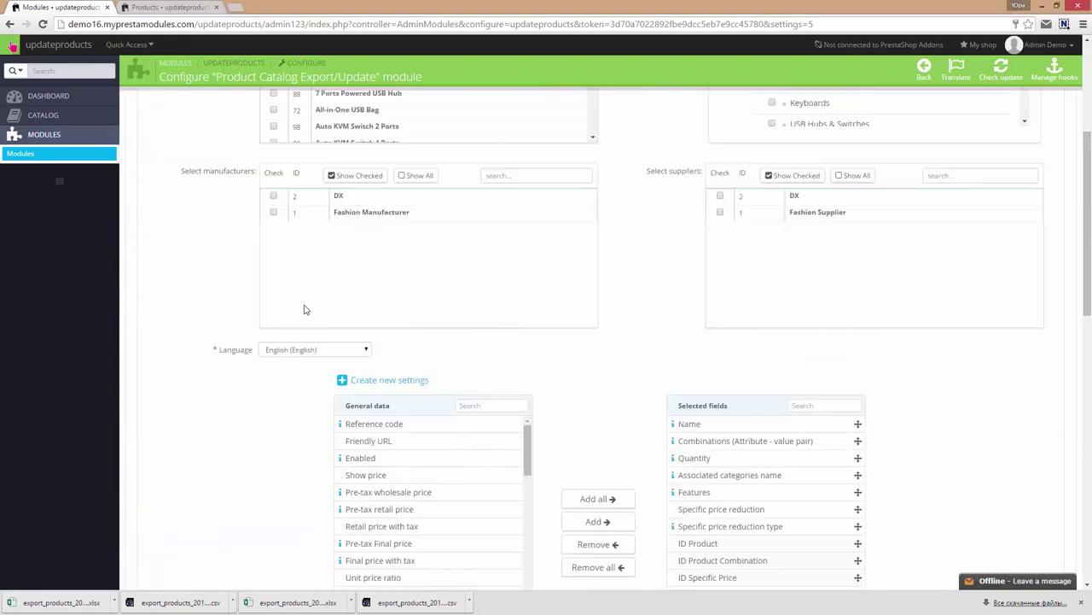
pyautogui.scroll(5, 295, 312)
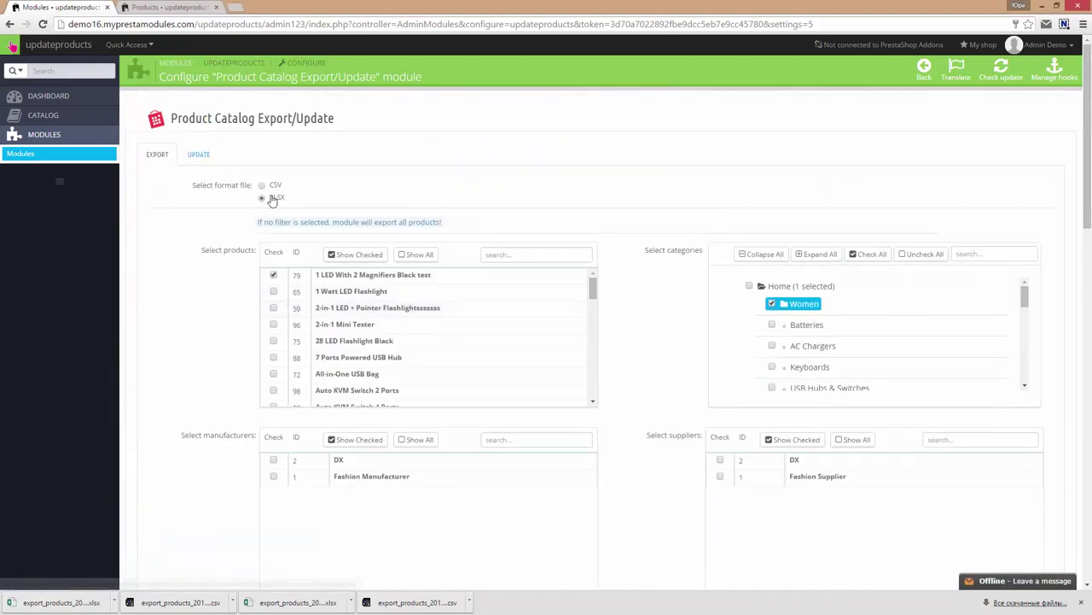
pyautogui.click(772, 303)
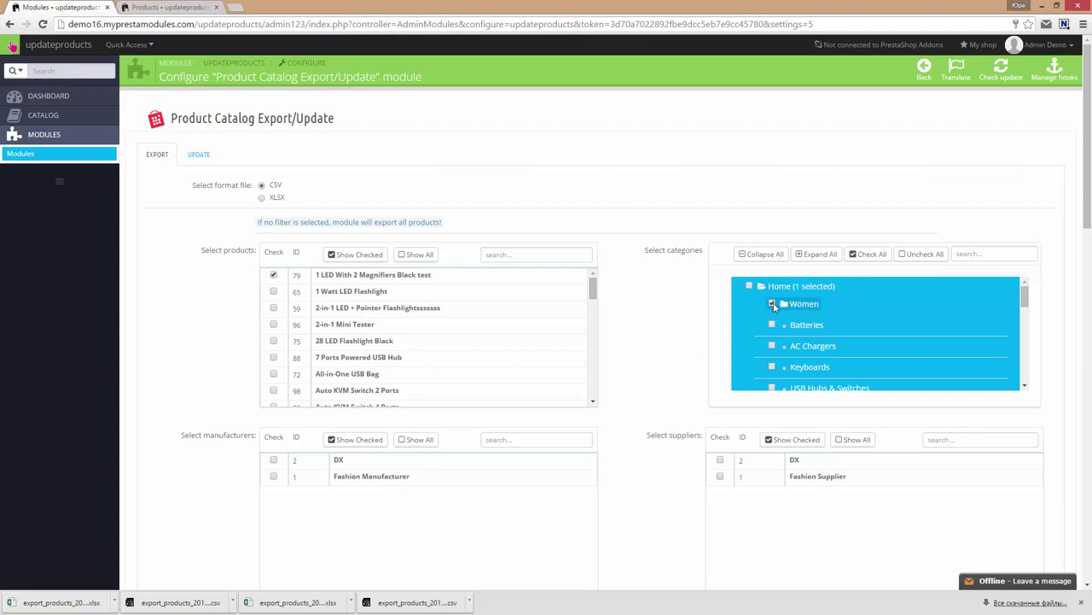
pyautogui.click(374, 256)
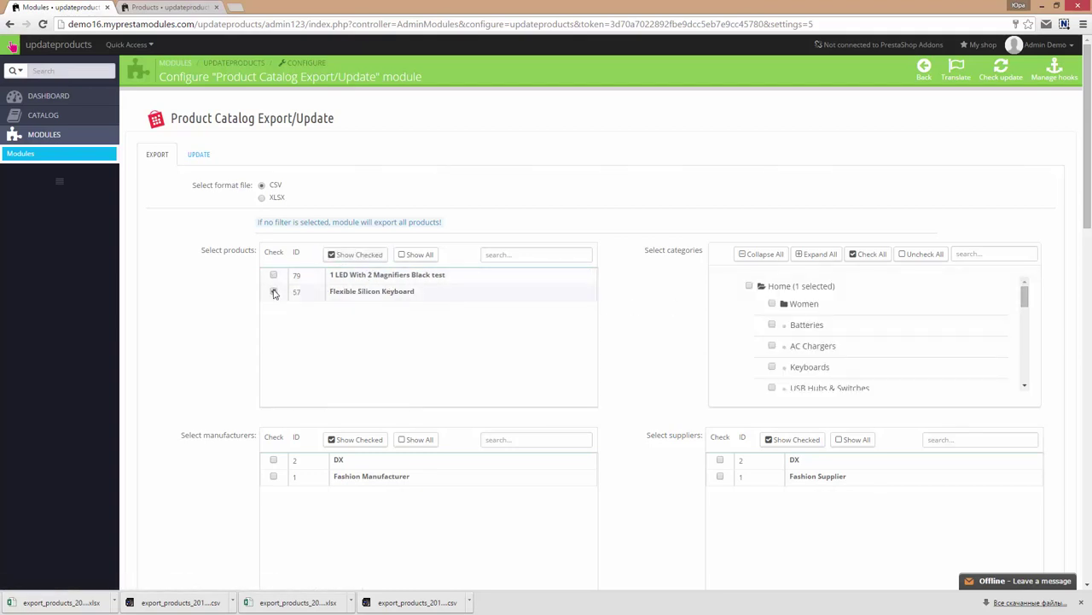
pyautogui.click(414, 256)
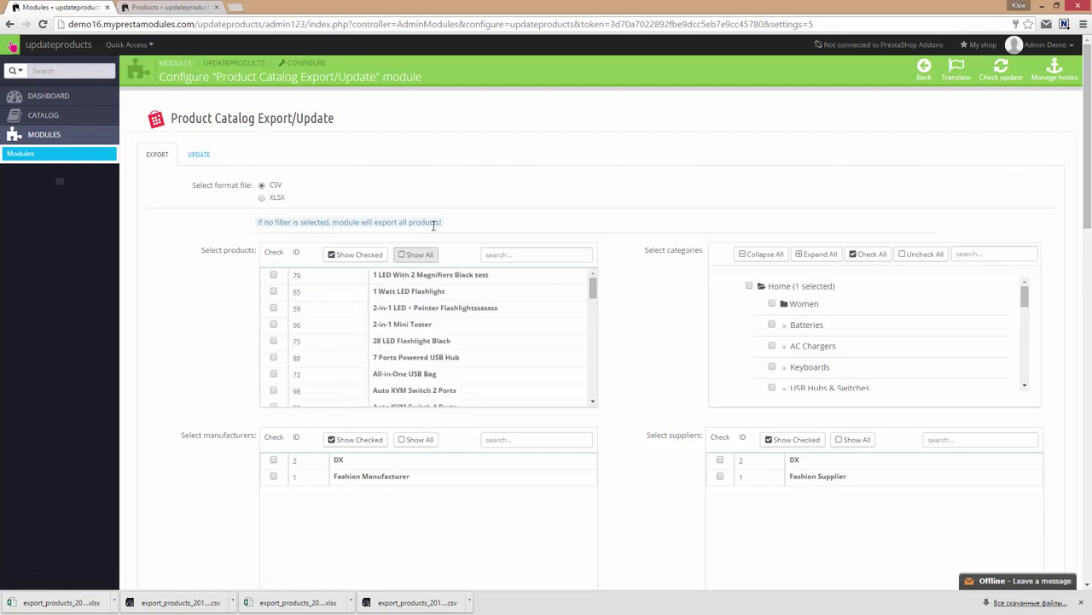
pyautogui.scroll(-5, 658, 271)
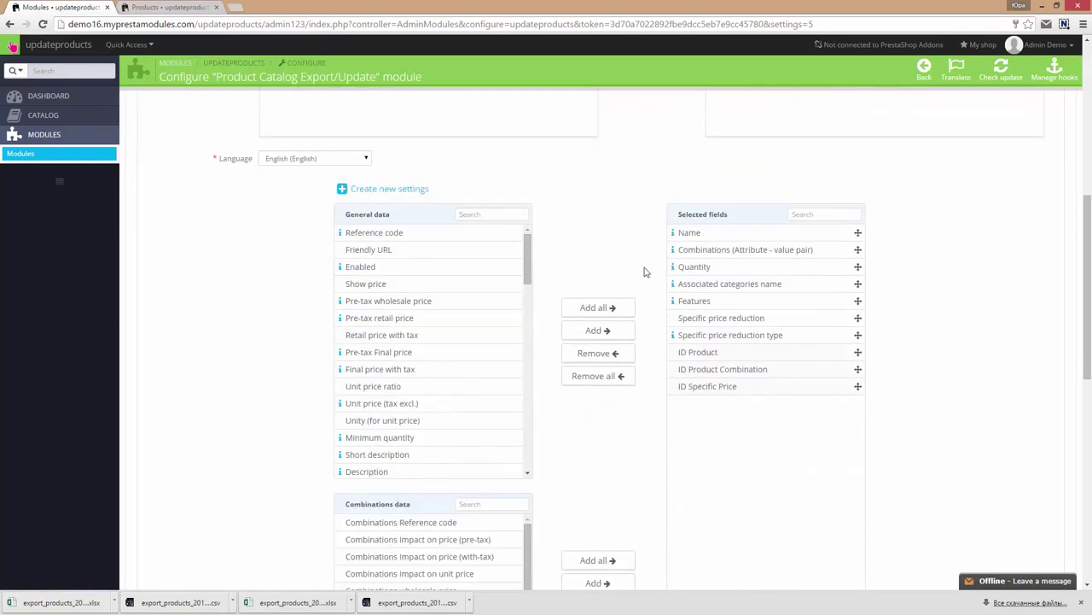
# - Move Quantity to second place and remove Combinations and Specific price reduction type from the fields
pyautogui.click(715, 386)
pyautogui.moveTo(673, 270)
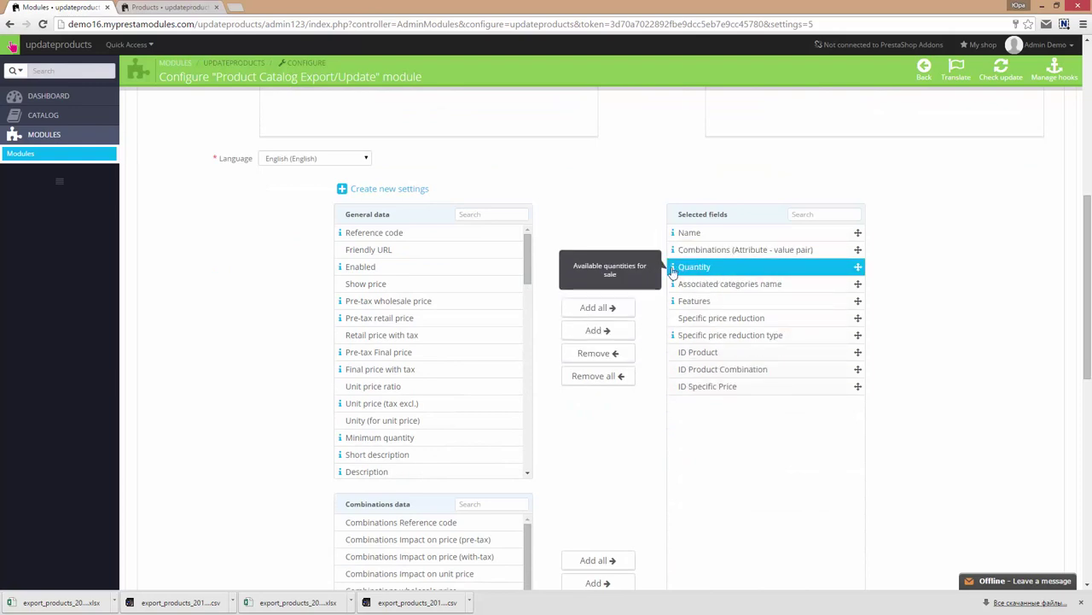
pyautogui.moveTo(859, 268)
pyautogui.mouseDown()
pyautogui.moveTo(859, 236)
pyautogui.moveTo(860, 285)
pyautogui.mouseUp()
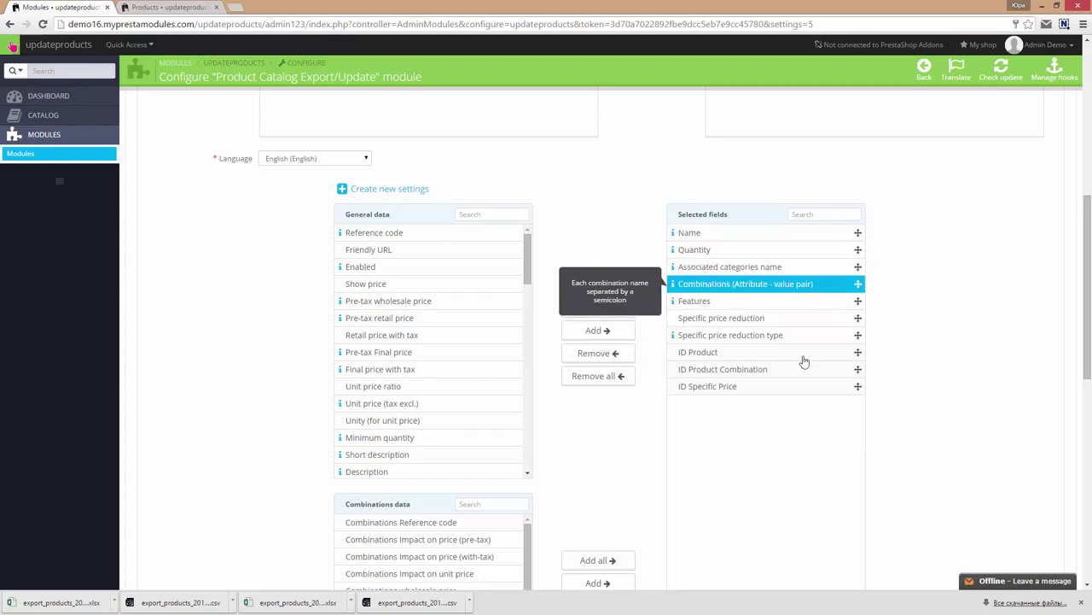
pyautogui.scroll(-1, 707, 407)
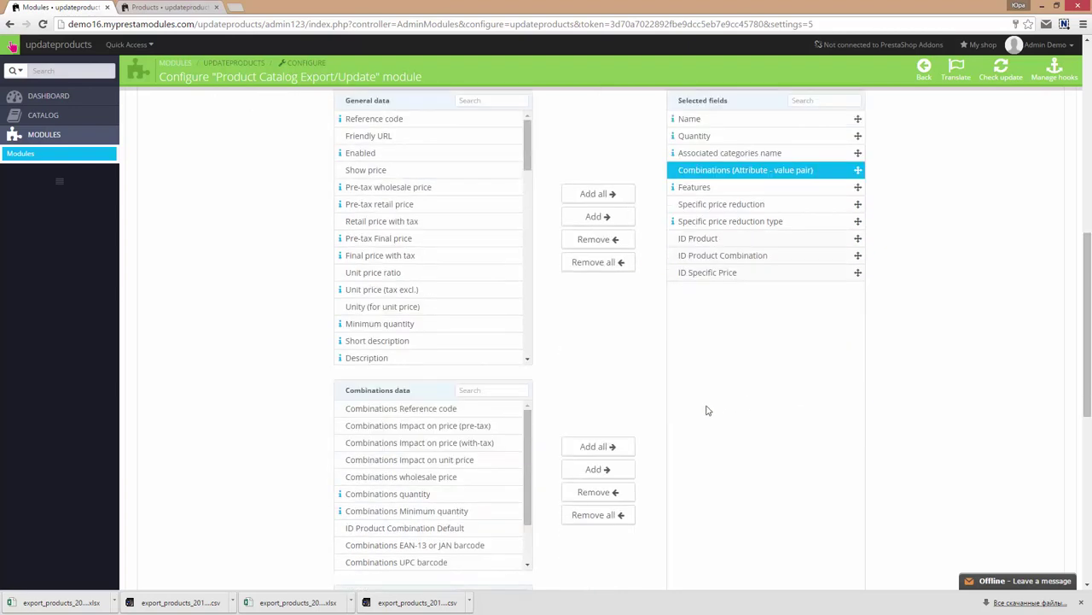
pyautogui.click(596, 491)
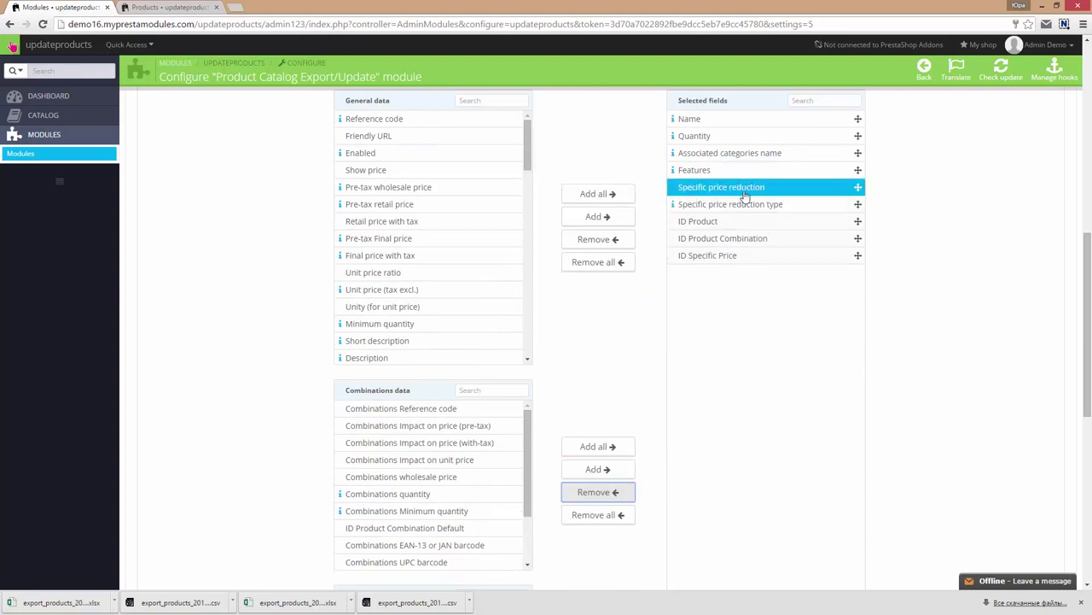
pyautogui.scroll(-3, 739, 212)
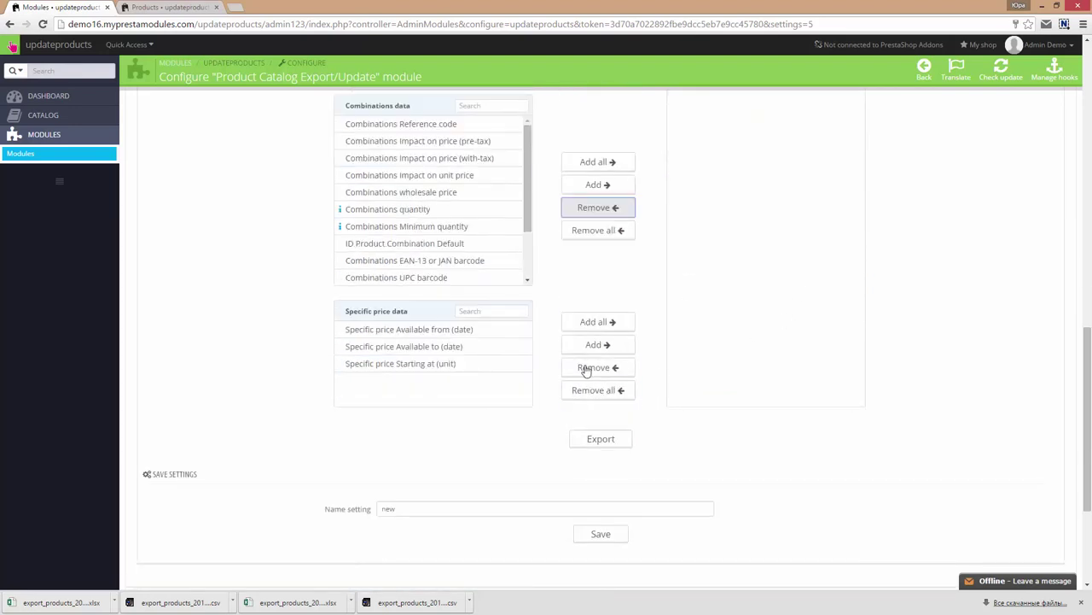
pyautogui.click(597, 367)
# - Remove Specific price reduction from the selected fields and export the products
pyautogui.scroll(4, 825, 341)
pyautogui.scroll(2, 815, 348)
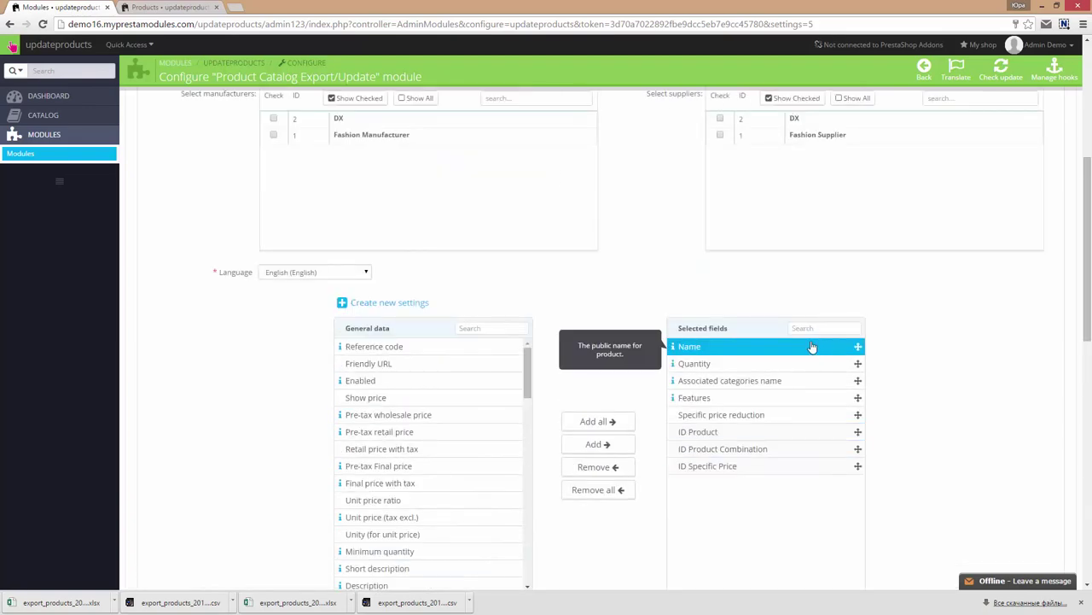
pyautogui.scroll(-1, 785, 355)
pyautogui.scroll(-4, 683, 376)
pyautogui.scroll(3, 751, 408)
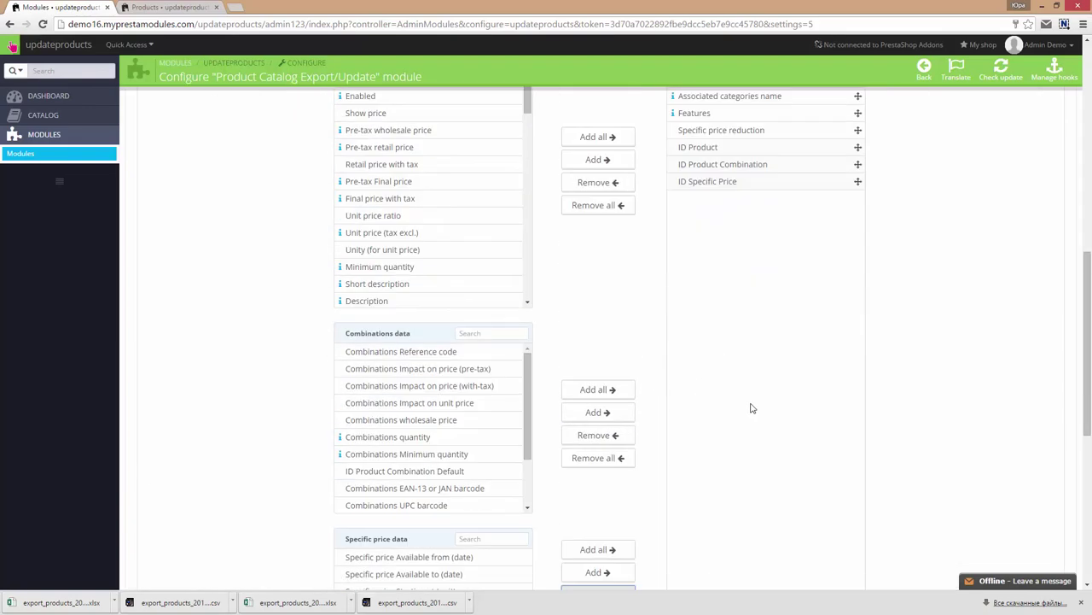
pyautogui.scroll(1, 751, 409)
pyautogui.click(714, 247)
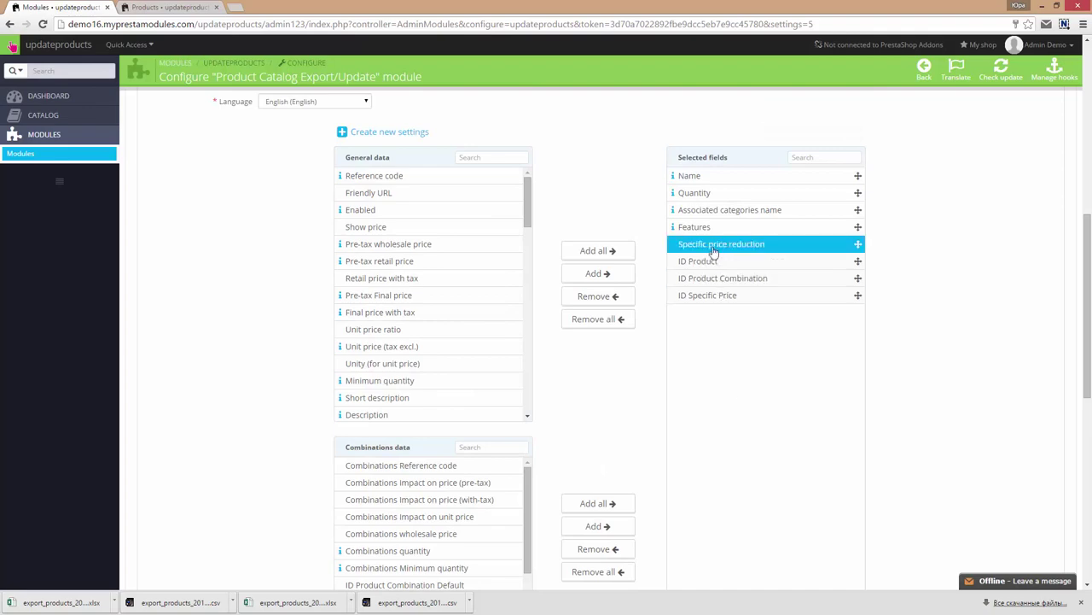
pyautogui.scroll(-3, 719, 433)
pyautogui.click(597, 422)
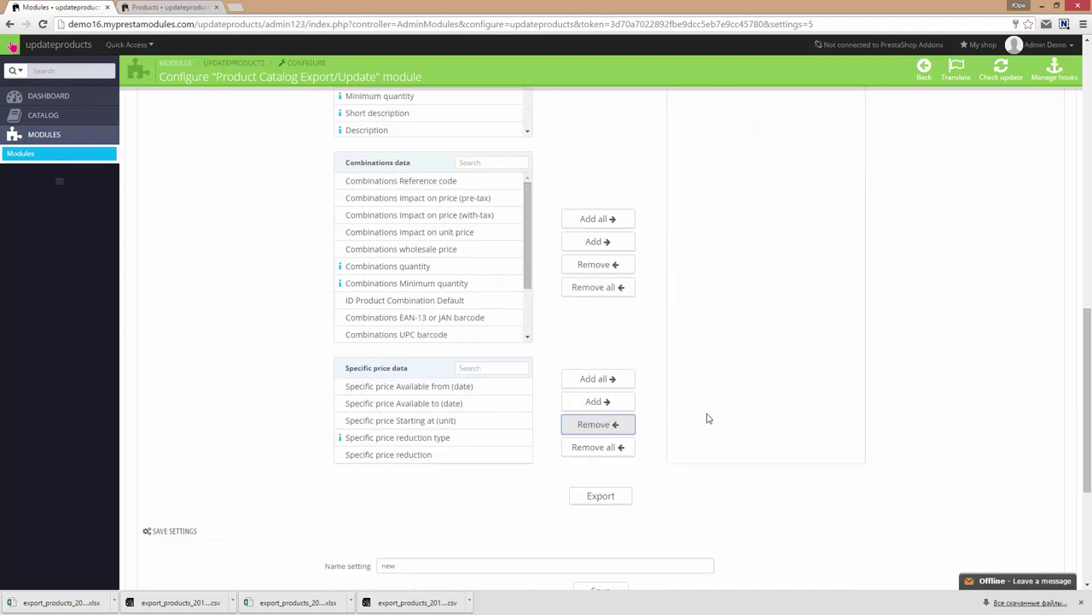
pyautogui.scroll(-1, 700, 415)
pyautogui.click(602, 386)
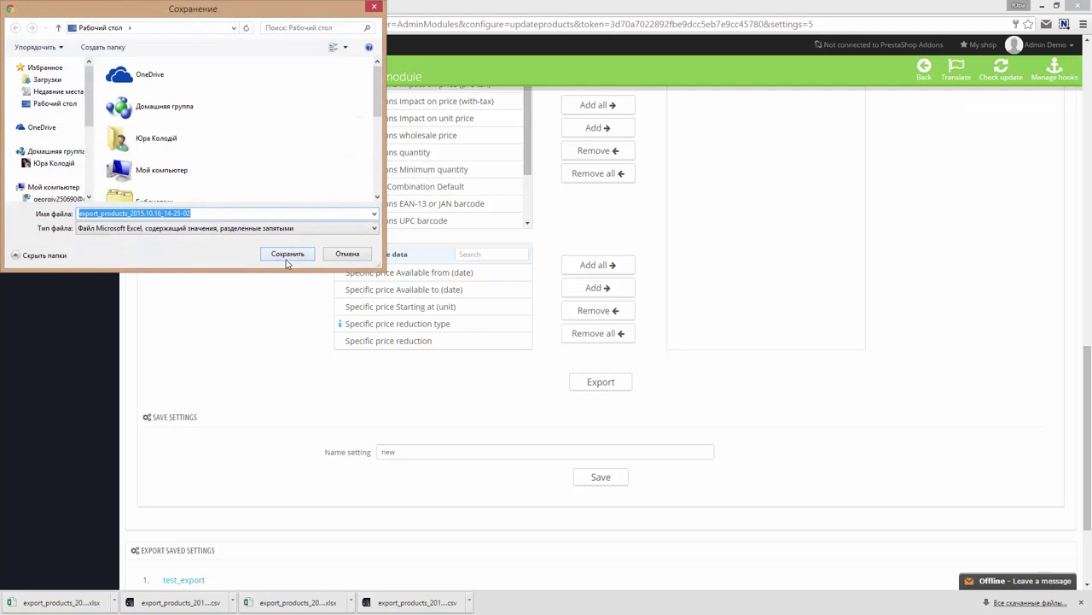
# - Save the exported CSV and open it in CSVed to review its 48 rows and 14 columns
pyautogui.click(287, 256)
pyautogui.click(61, 603)
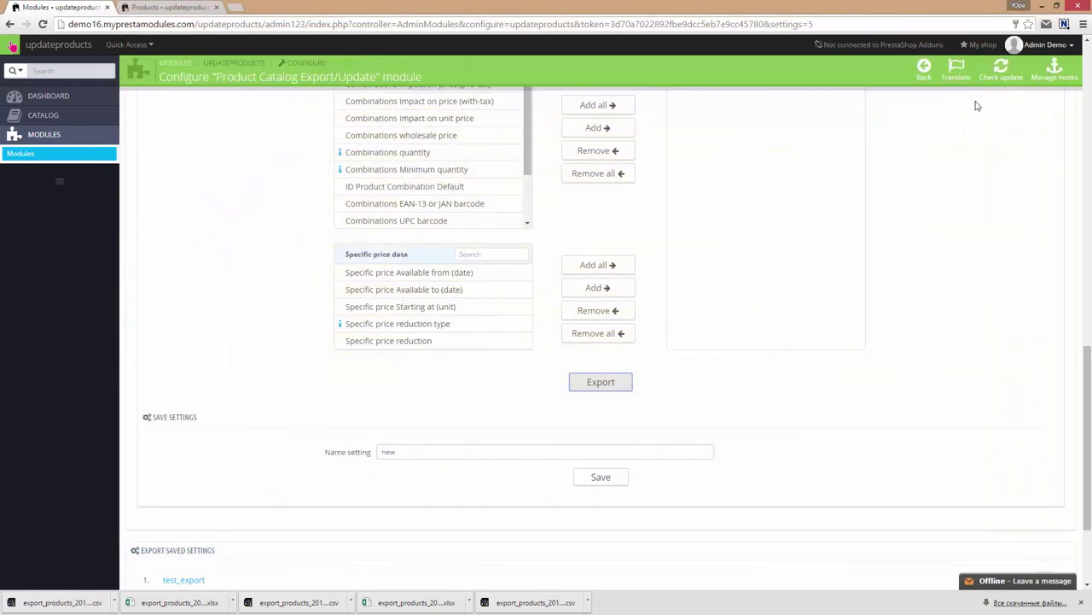
pyautogui.scroll(4, 757, 302)
# - Move Quantity above Name in the selected export fields and save a new XLSX export
pyautogui.click(756, 303)
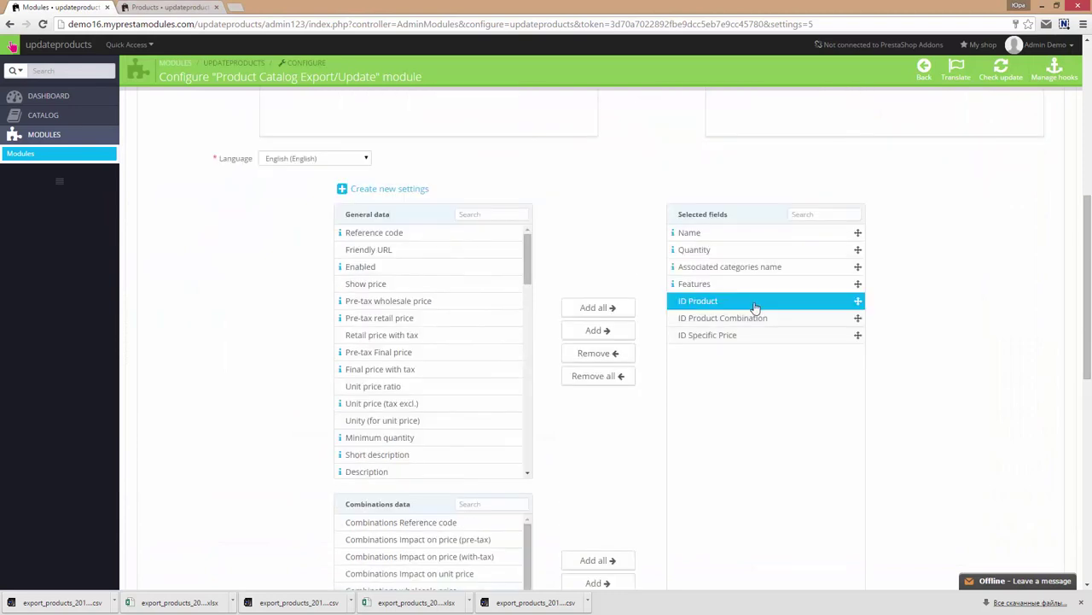
pyautogui.moveTo(858, 249); pyautogui.dragTo(858, 229)
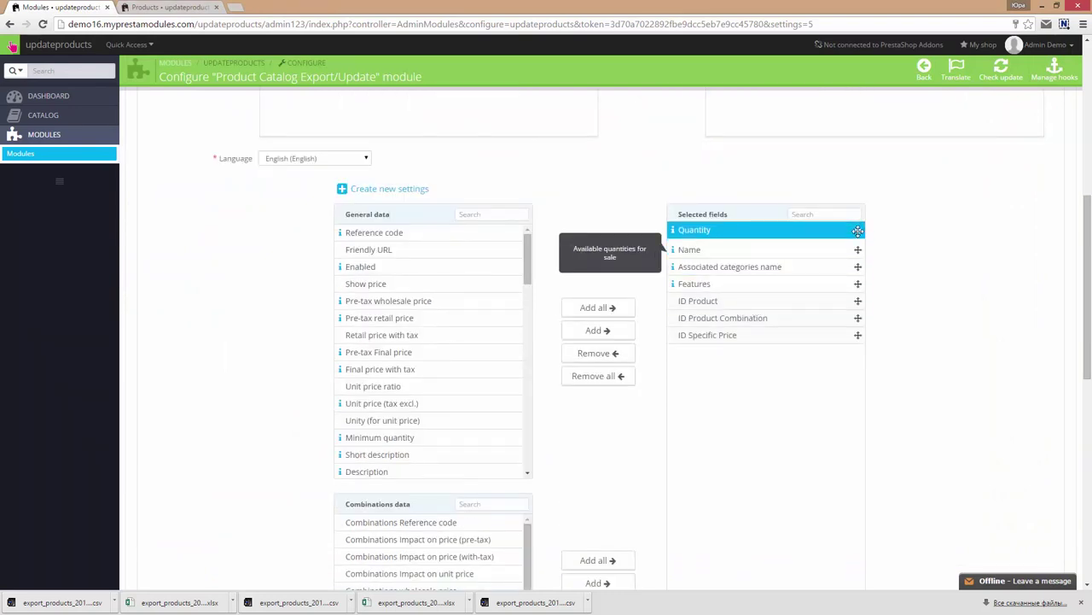
pyautogui.scroll(10, 835, 223)
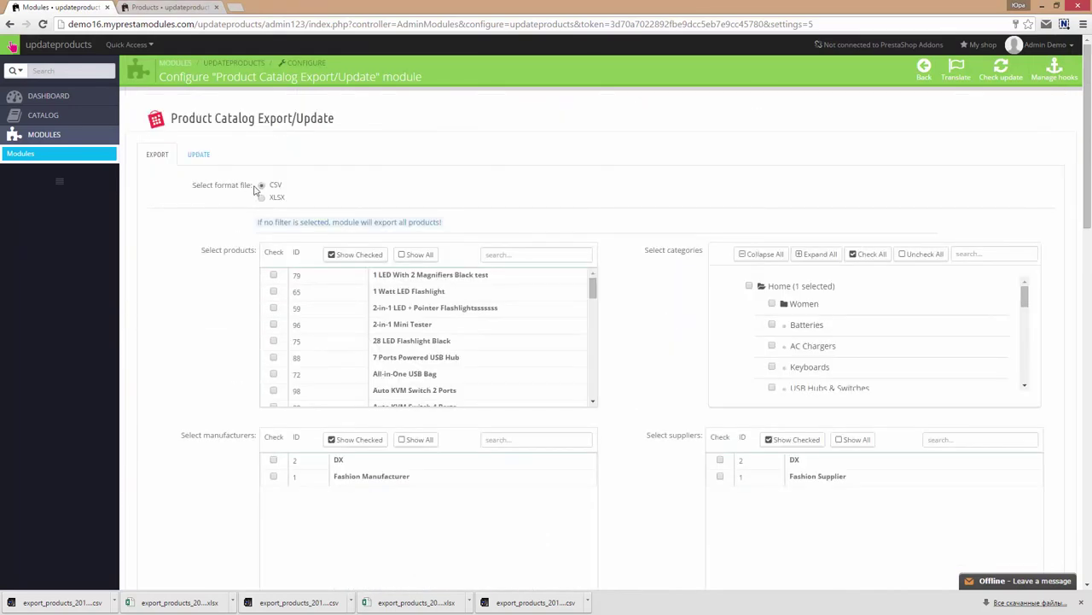
pyautogui.scroll(-12, 620, 277)
pyautogui.scroll(3, 617, 290)
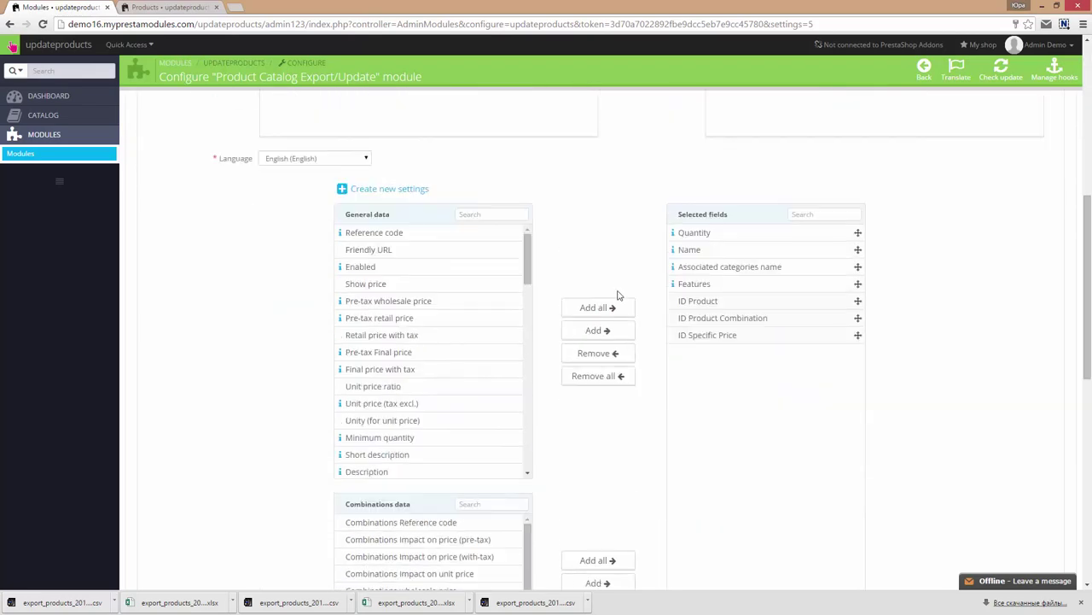
pyautogui.scroll(-7, 613, 288)
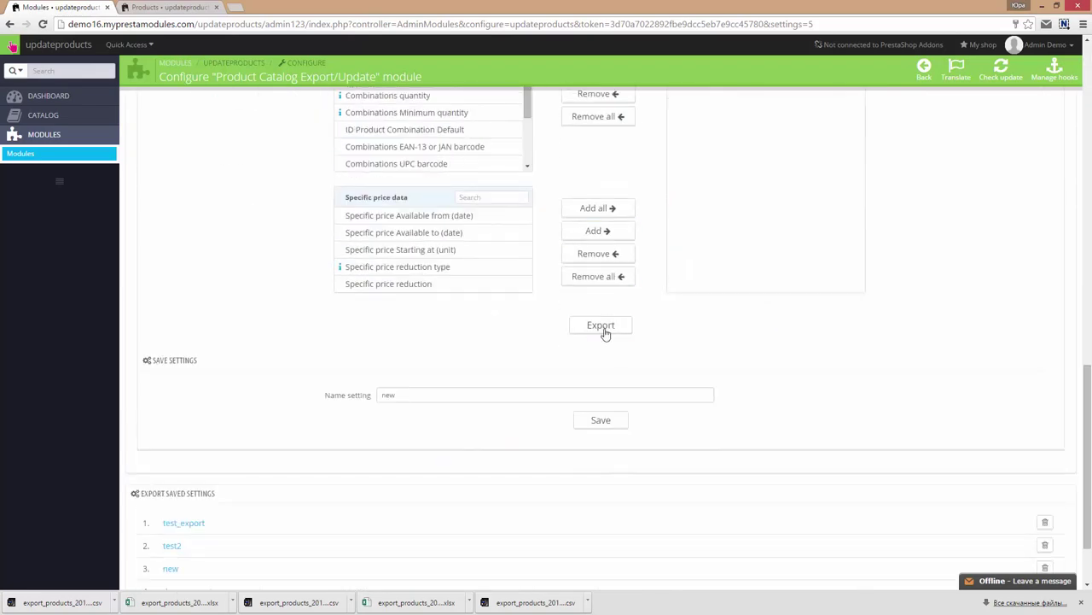
pyautogui.click(601, 325)
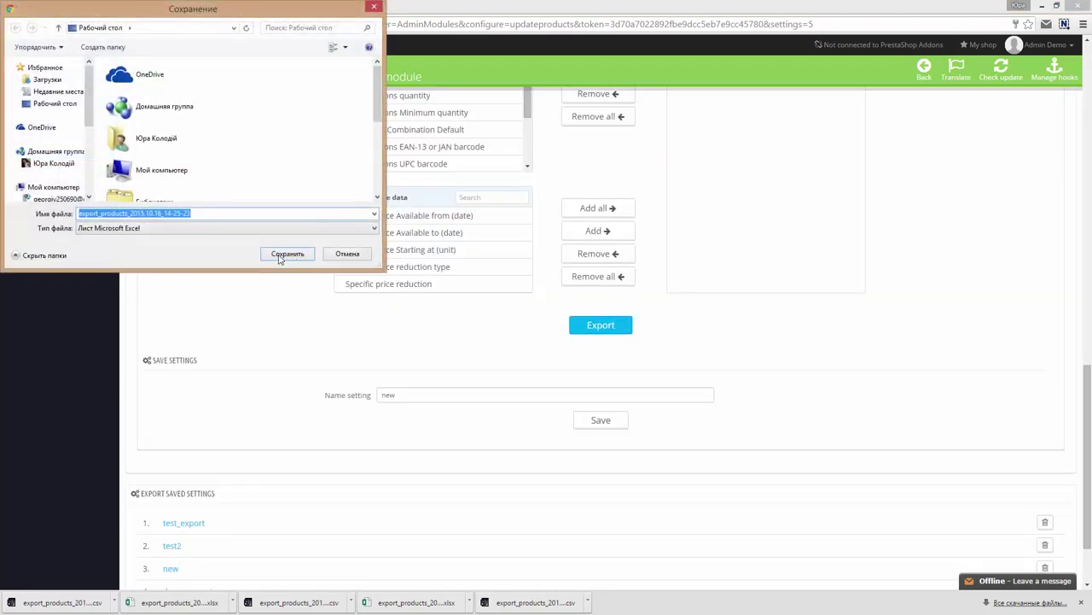
pyautogui.click(282, 254)
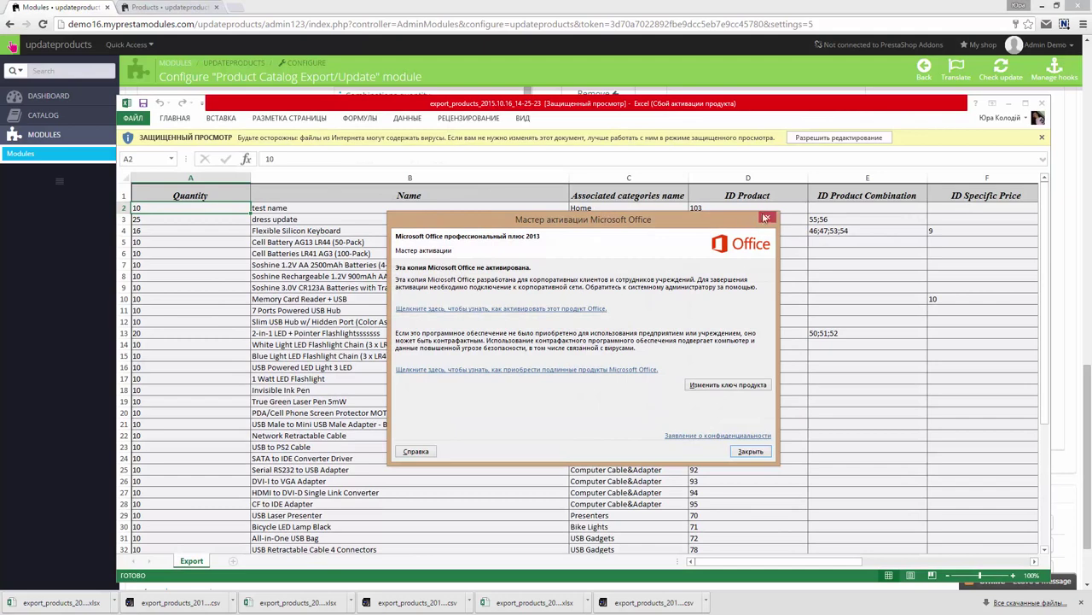
# - Enable editing and set the quantities in A2 and A3 to 110 and 125
pyautogui.click(766, 218)
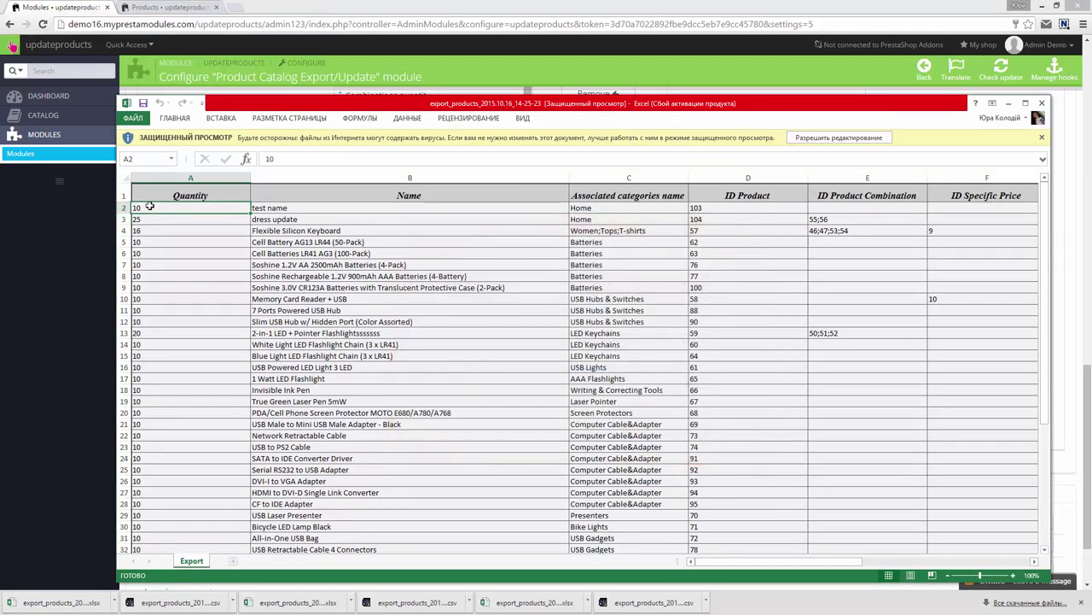
pyautogui.click(819, 137)
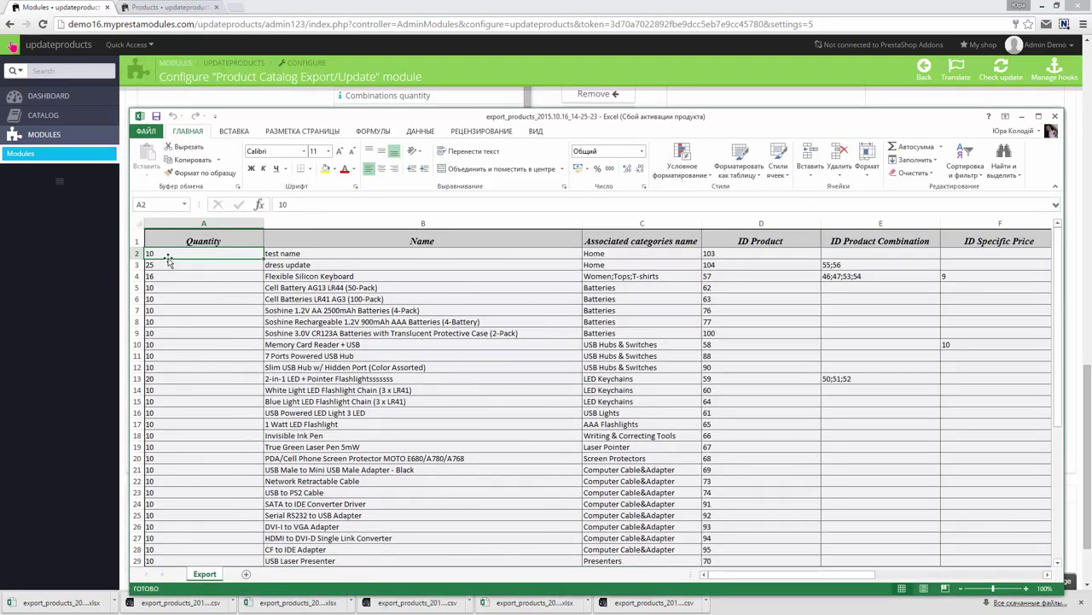
pyautogui.doubleClick(167, 254)
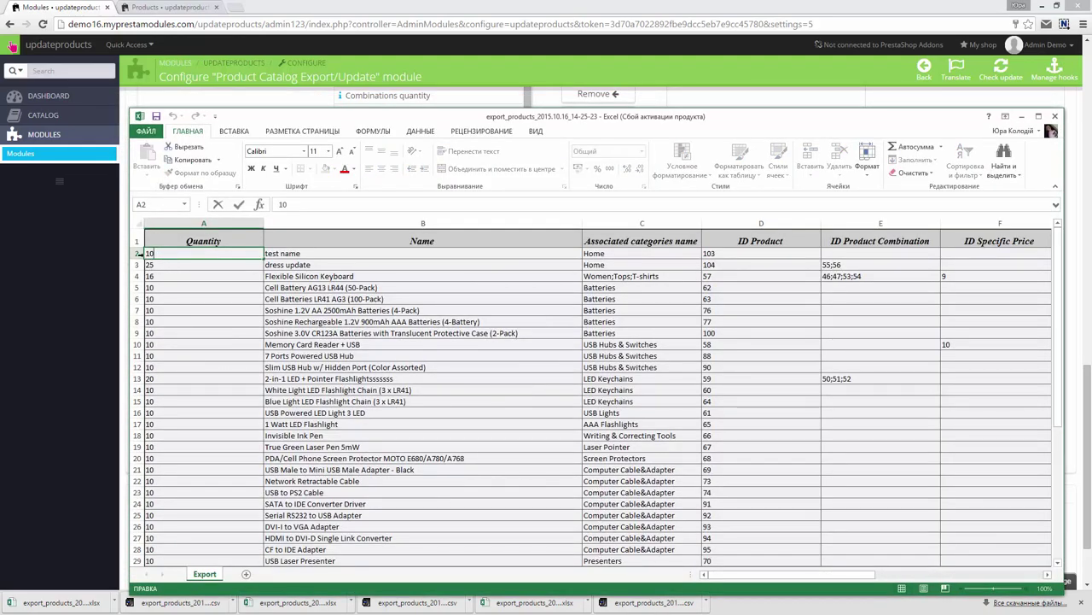
pyautogui.write('1')
pyautogui.doubleClick(149, 264)
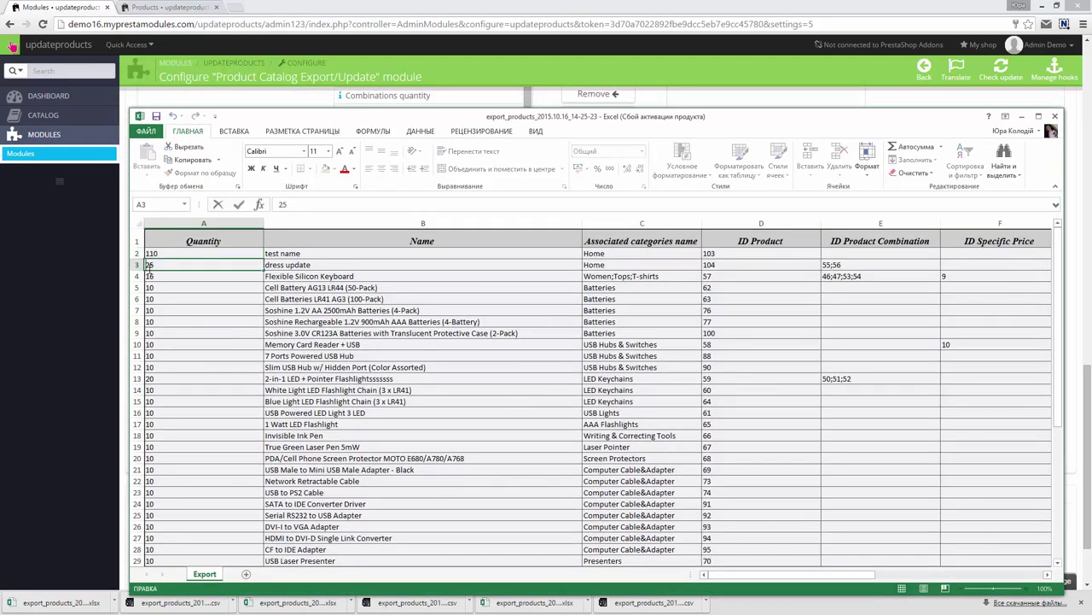
pyautogui.write('1')
# - Shorten the product names in B2 and B3 to 'test' and 'dress'
pyautogui.doubleClick(313, 253)
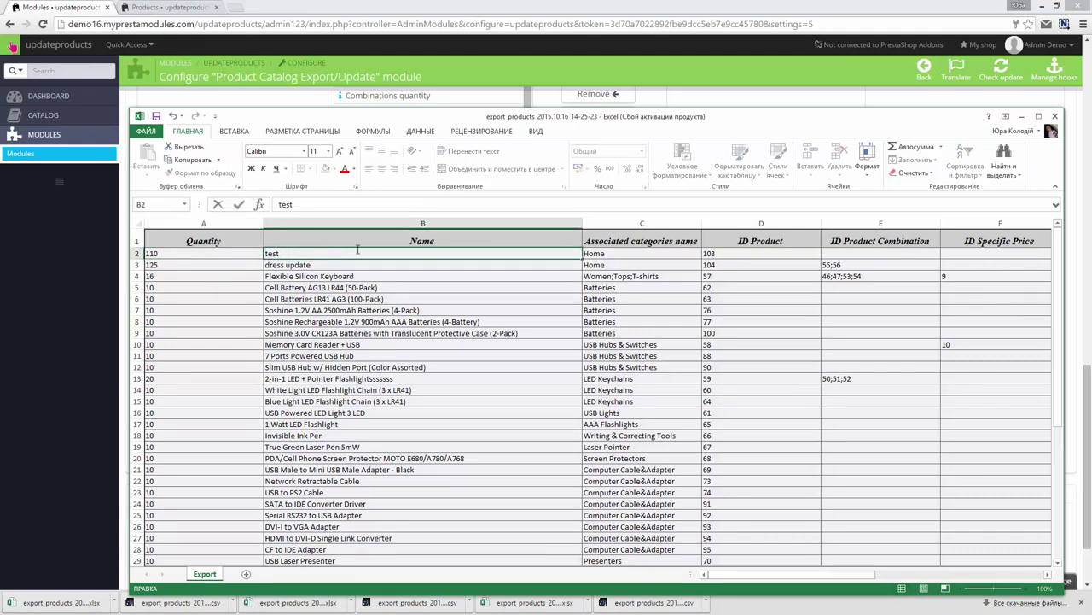
pyautogui.click(321, 265)
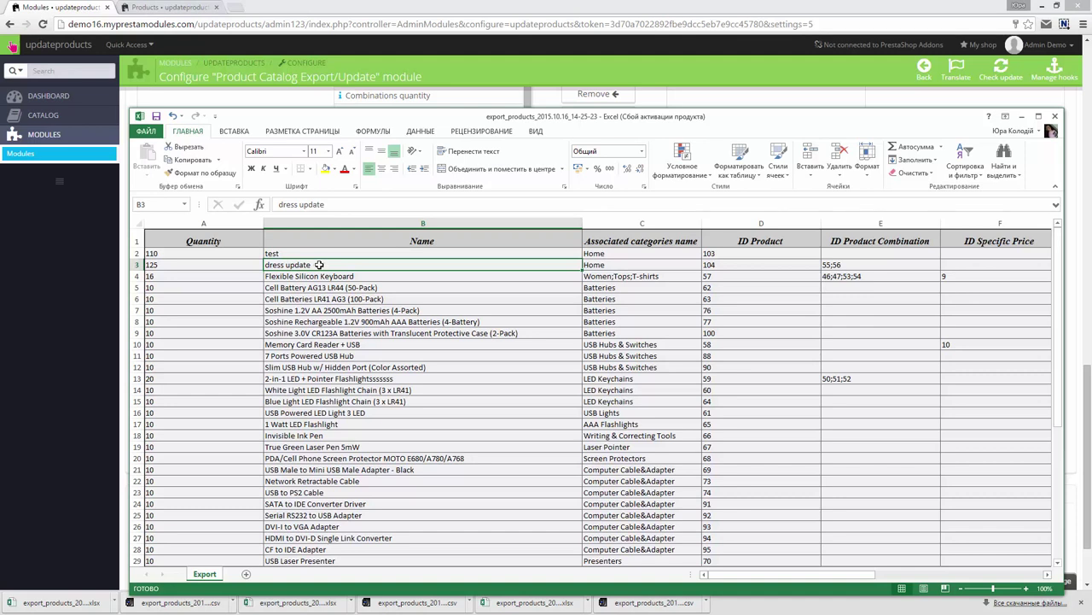
pyautogui.doubleClick(320, 265)
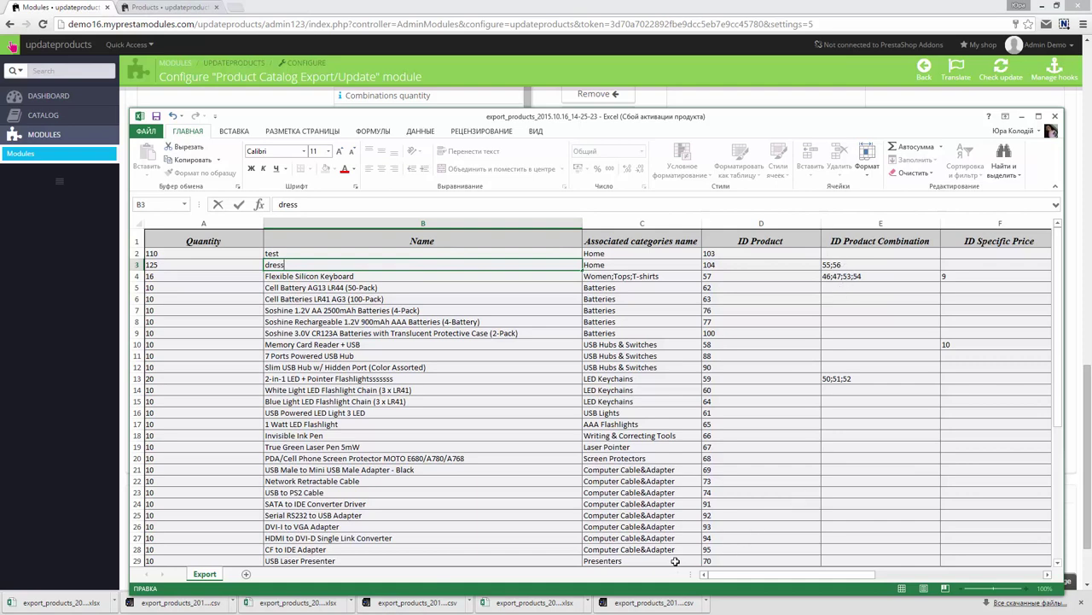
pyautogui.moveTo(732, 579)
pyautogui.mouseDown()
pyautogui.moveTo(971, 581)
pyautogui.moveTo(776, 583)
pyautogui.mouseUp()
pyautogui.click(347, 252)
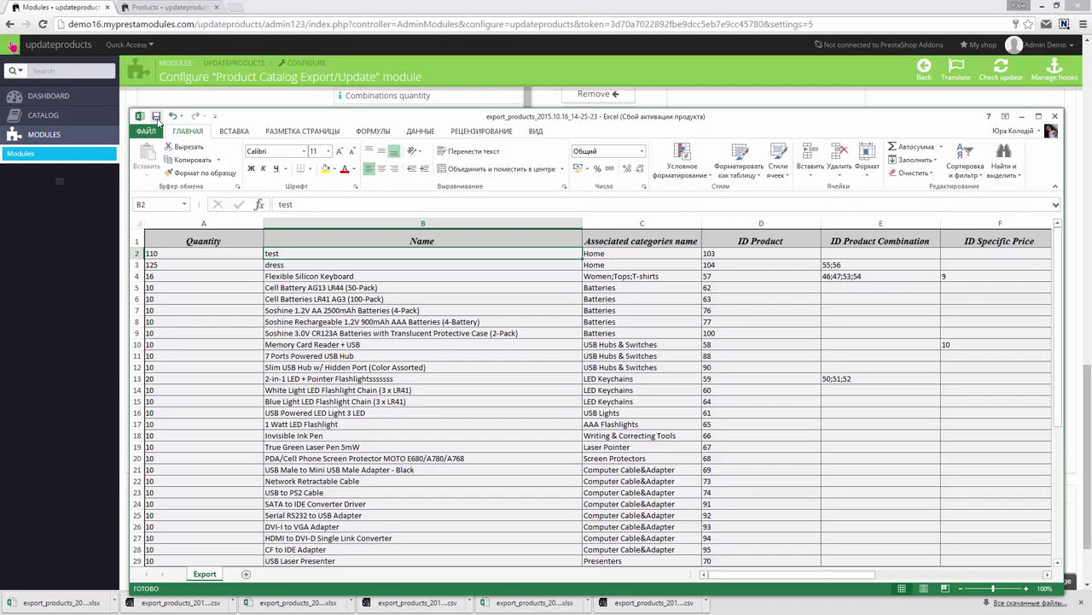
# - Save the edited workbook and switch the module to its Update settings
pyautogui.click(1055, 116)
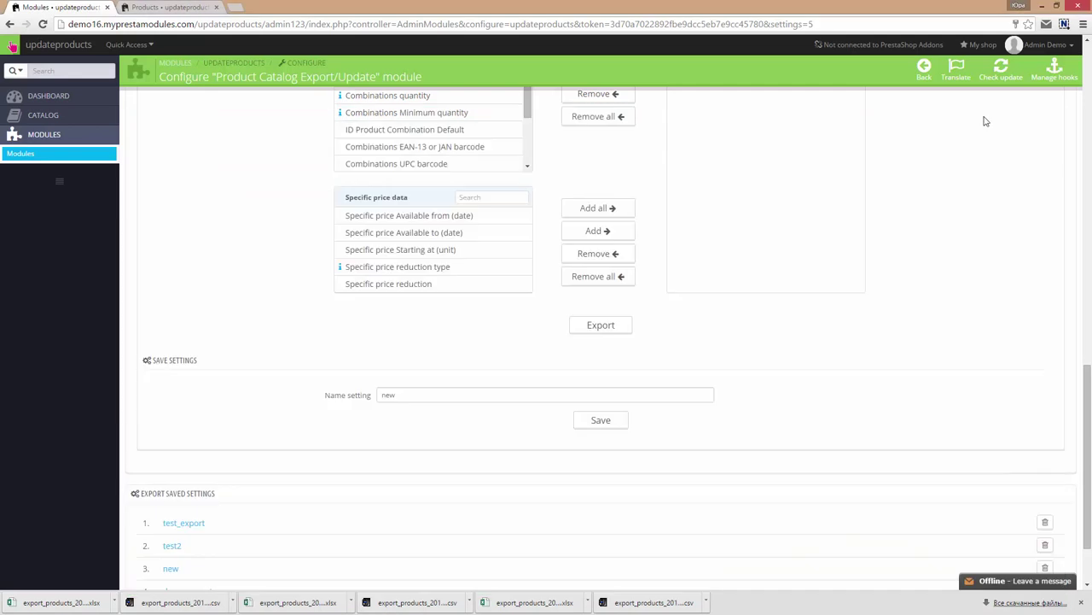
pyautogui.scroll(3, 263, 246)
pyautogui.scroll(5, 263, 245)
pyautogui.scroll(5, 263, 245)
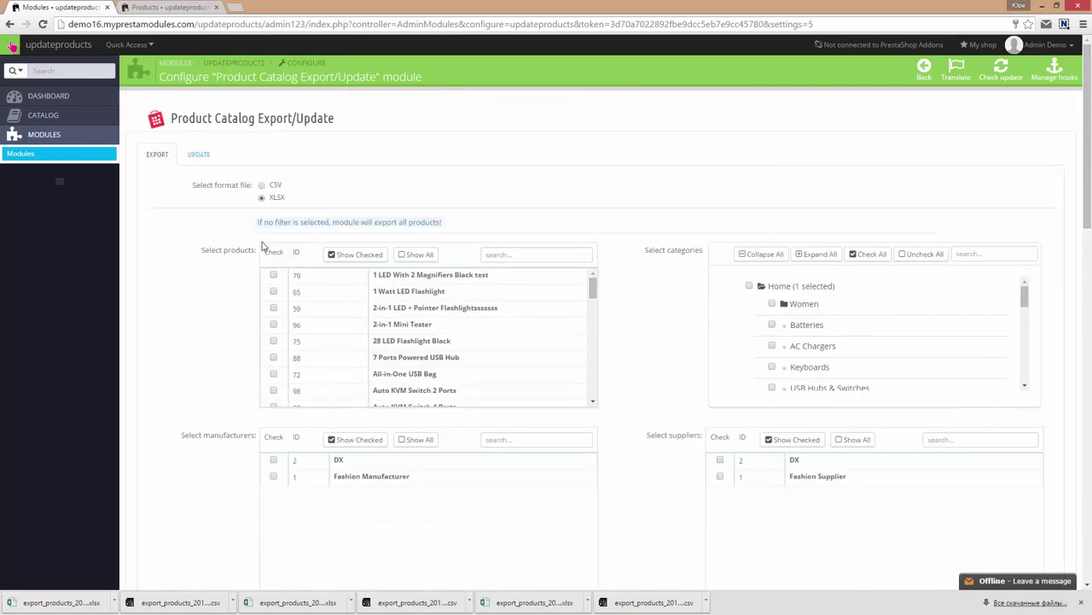
pyautogui.click(198, 156)
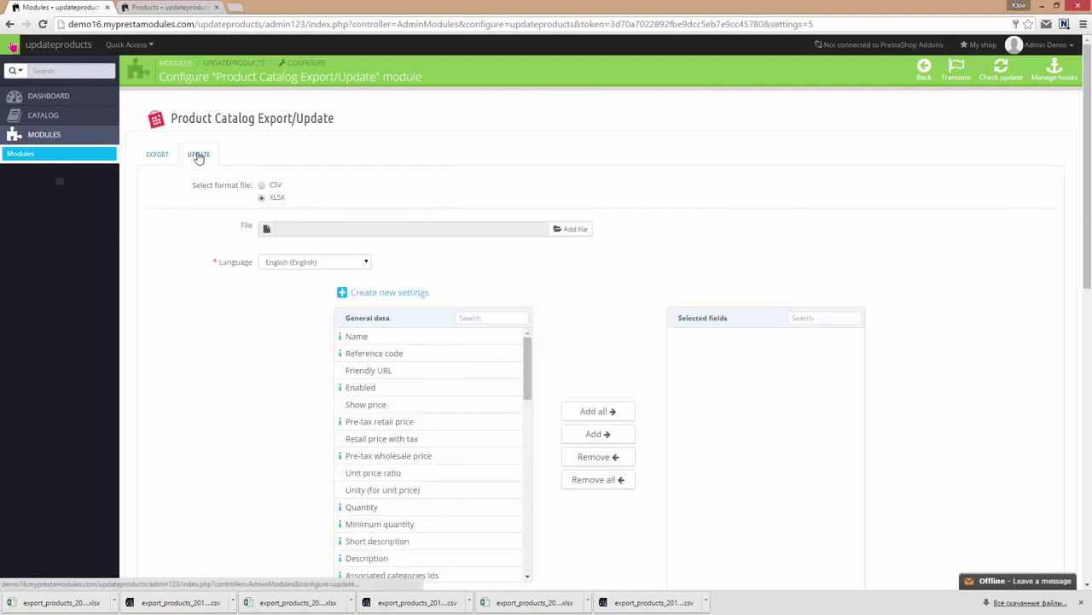
pyautogui.scroll(-1, 564, 235)
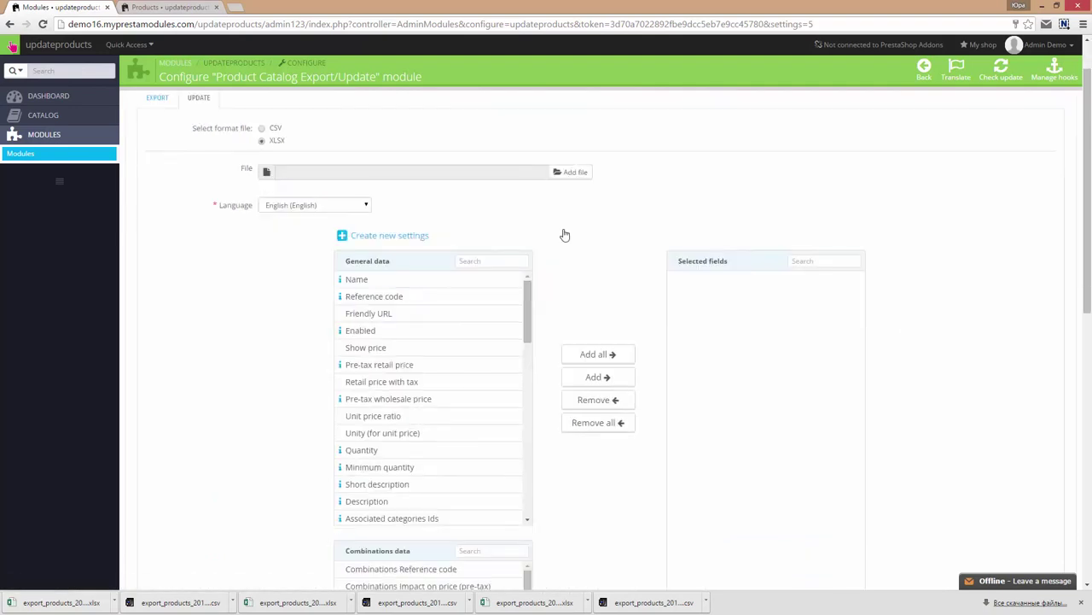
pyautogui.scroll(-1, 547, 246)
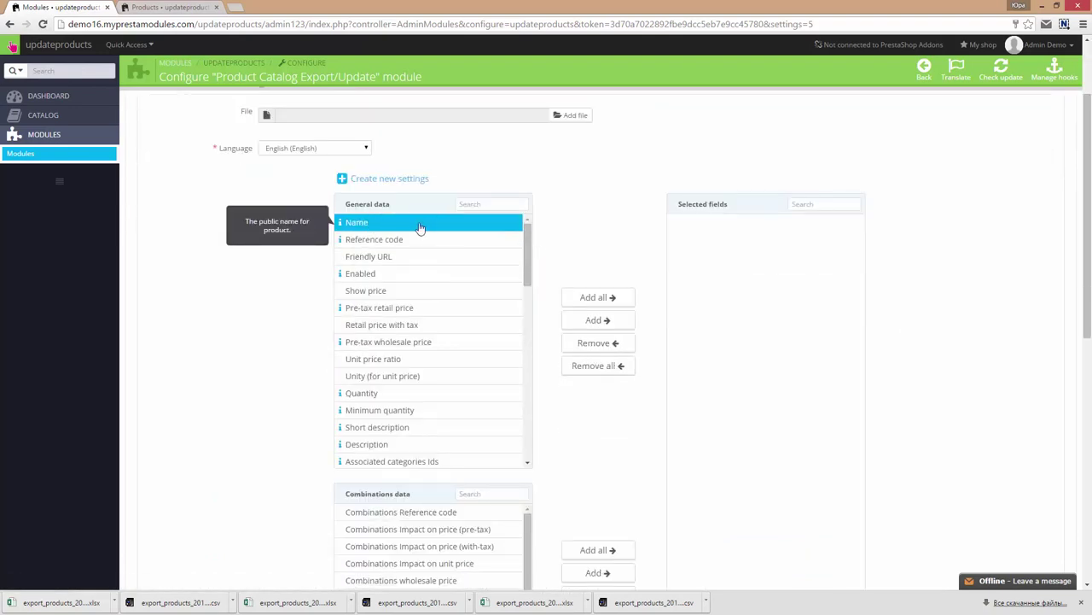
# - Add Name and Quantity to the update's selected fields
pyautogui.click(612, 317)
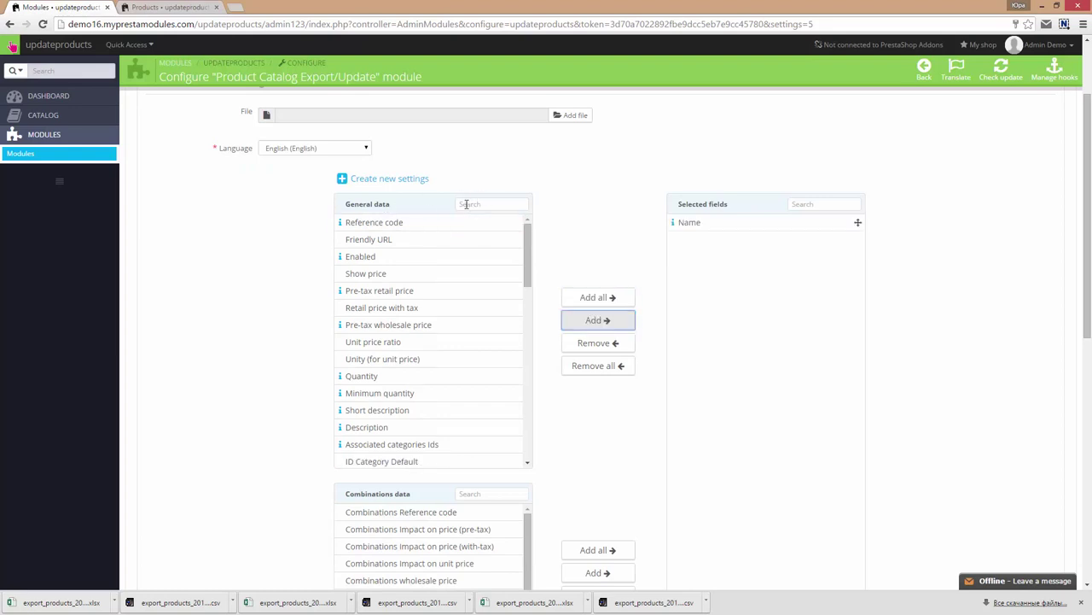
pyautogui.click(472, 205)
pyautogui.write('q')
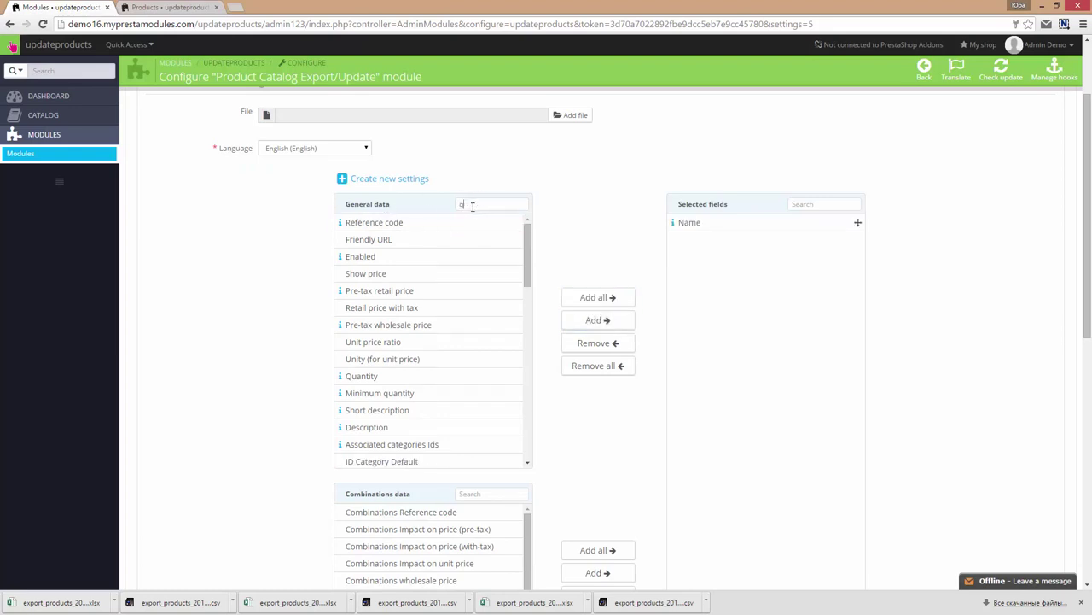
pyautogui.click(597, 319)
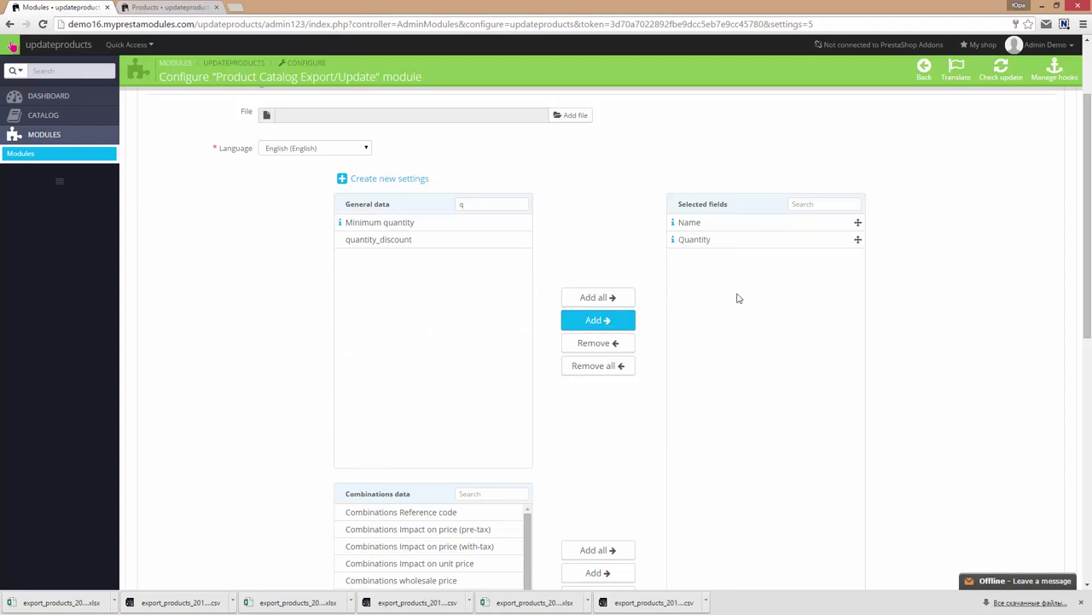
# - Save these update settings under the name 'new'
pyautogui.scroll(-7, 723, 290)
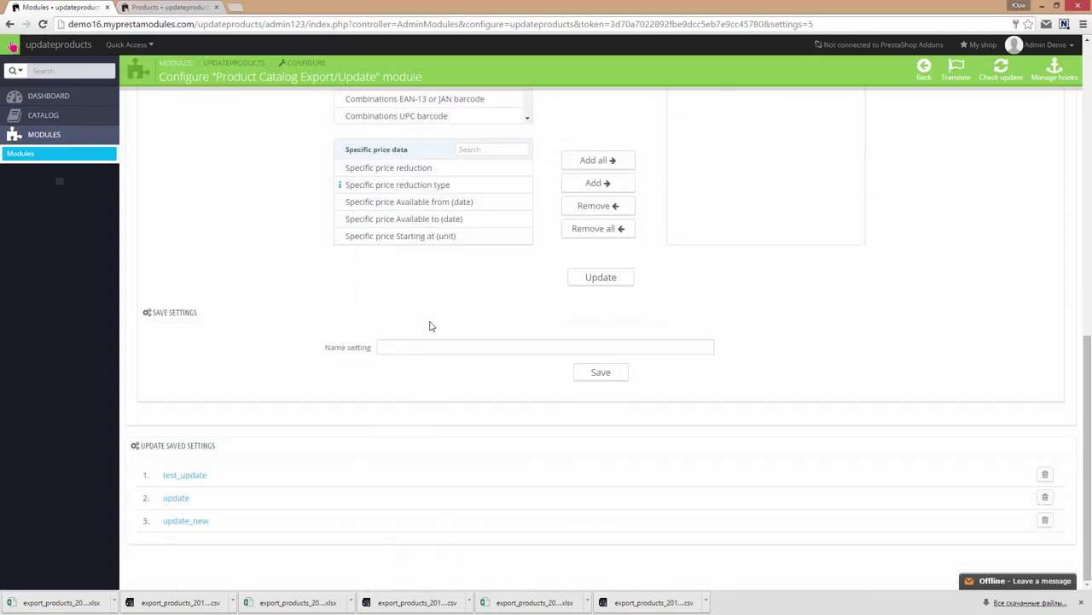
pyautogui.click(394, 347)
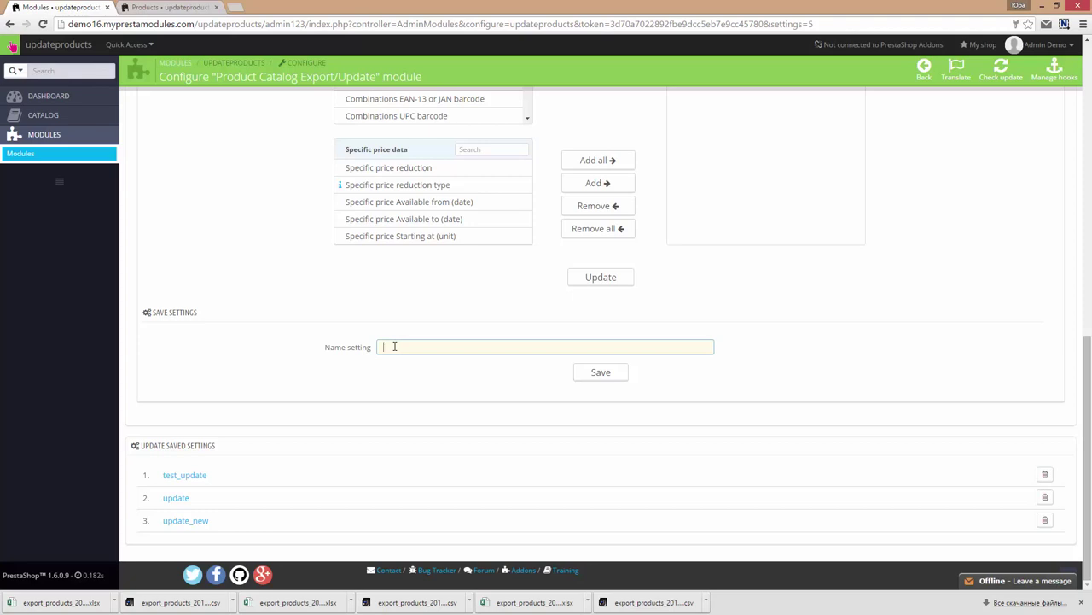
pyautogui.write('new')
pyautogui.click(600, 375)
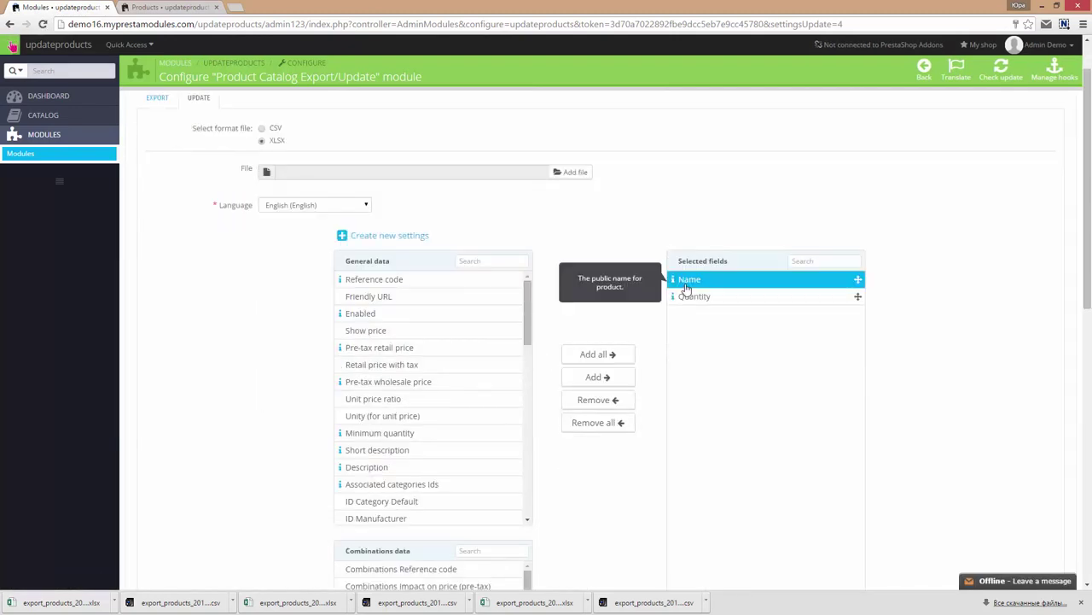
# - Load export_products_2015.10.16_14-25-23.xlsx as the update file and apply it to 47 products
pyautogui.scroll(-3, 830, 280)
pyautogui.scroll(-5, 828, 281)
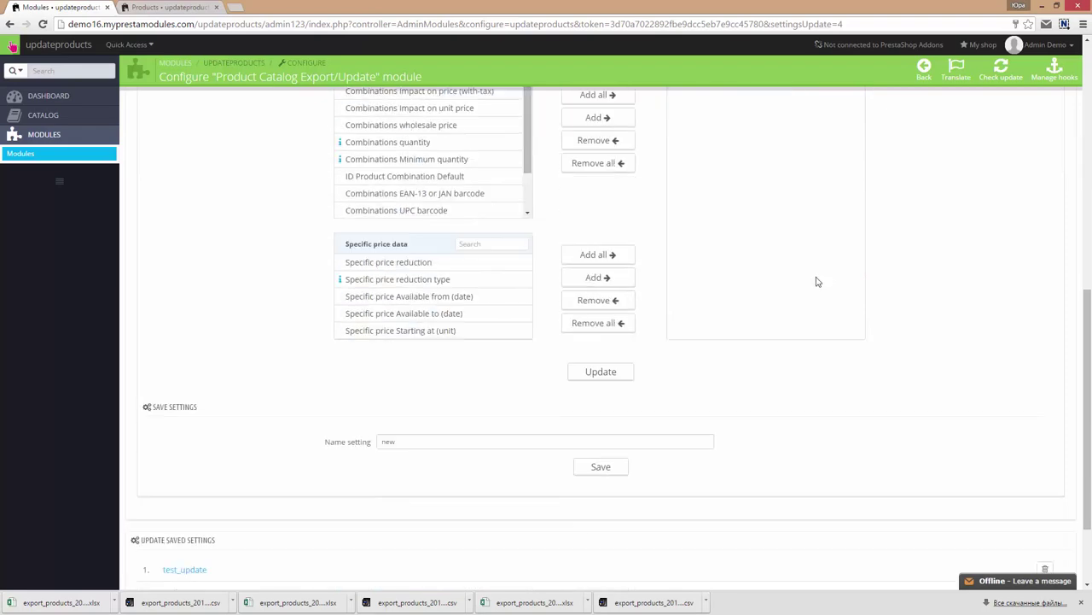
pyautogui.scroll(8, 551, 373)
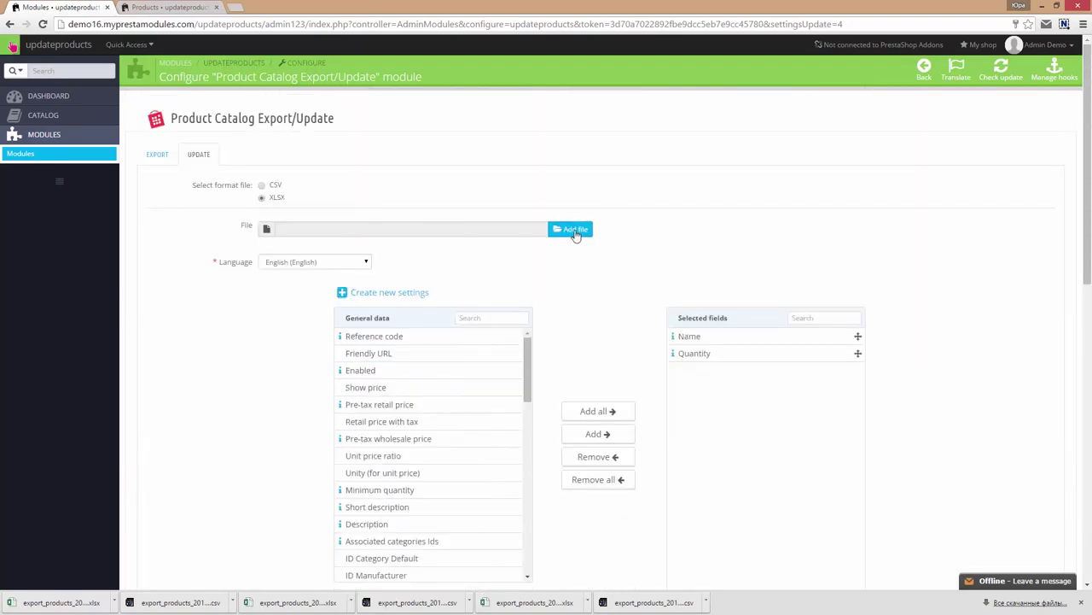
pyautogui.click(573, 229)
pyautogui.scroll(-5, 381, 117)
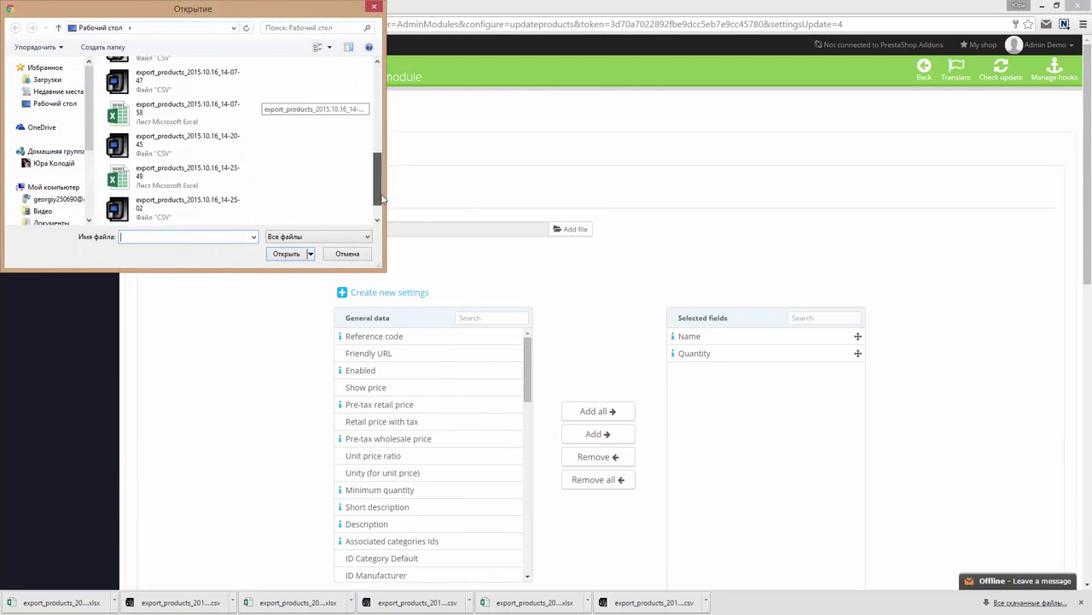
pyautogui.doubleClick(182, 210)
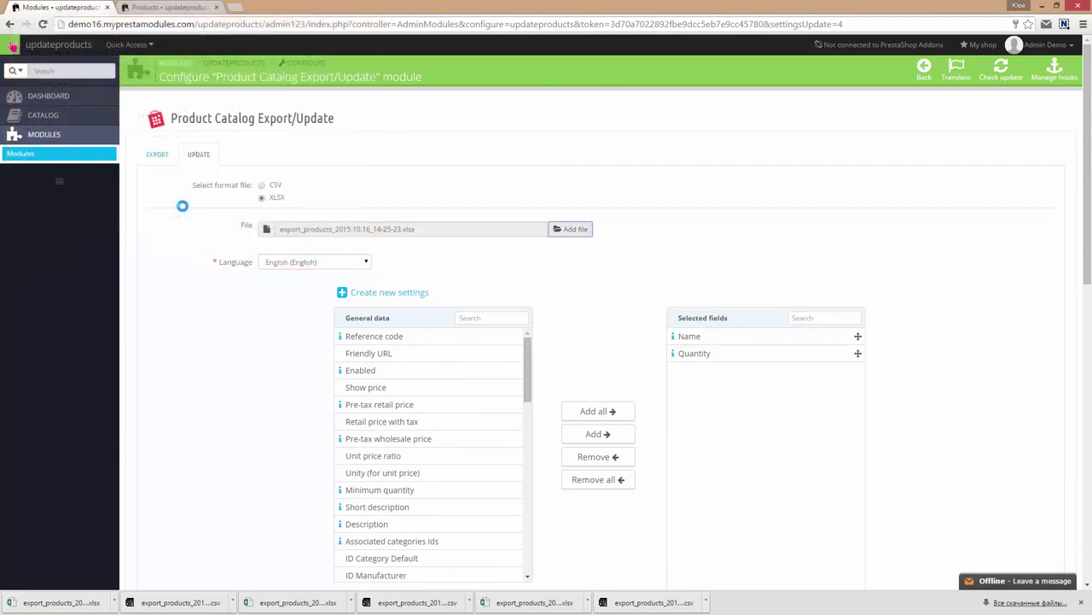
pyautogui.scroll(-3, 640, 249)
pyautogui.scroll(-5, 632, 256)
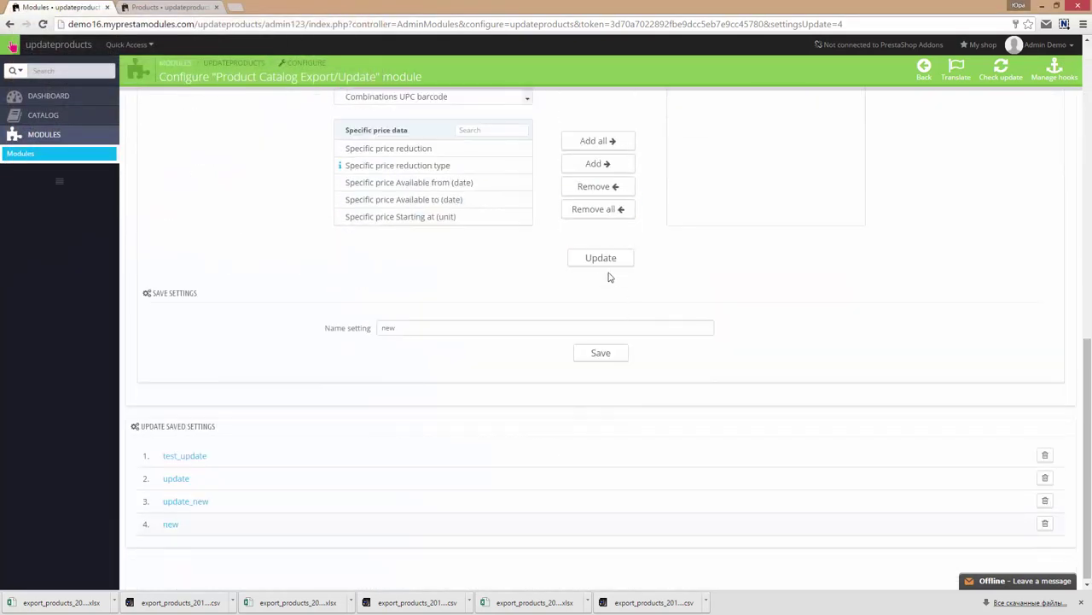
pyautogui.click(599, 264)
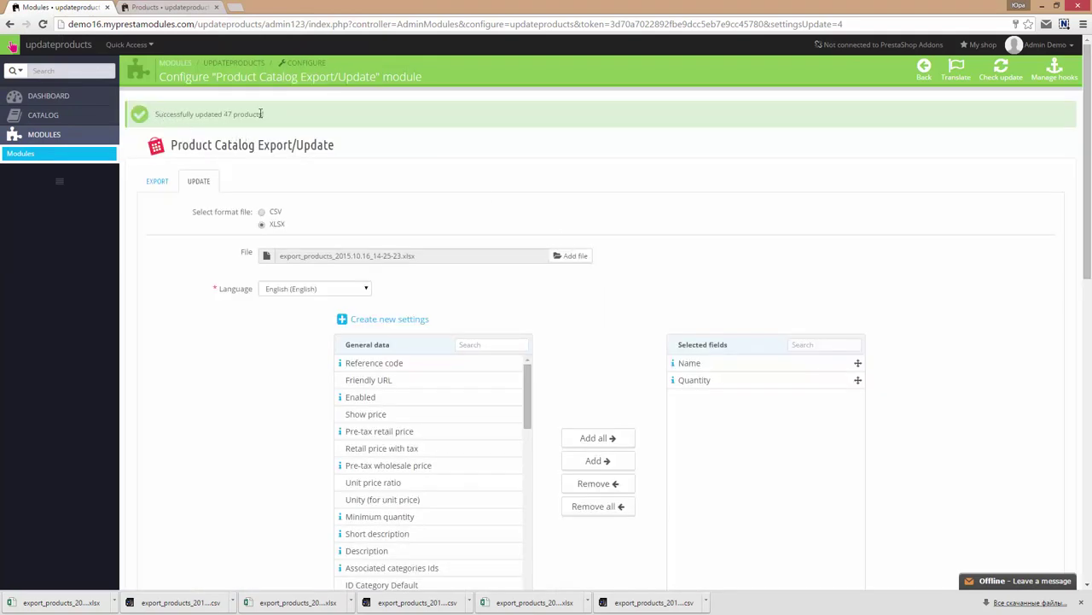
# - Open Catalog > Products in a new tab and note product IDs 103 and 104 in the spreadsheet
pyautogui.moveTo(41, 115)
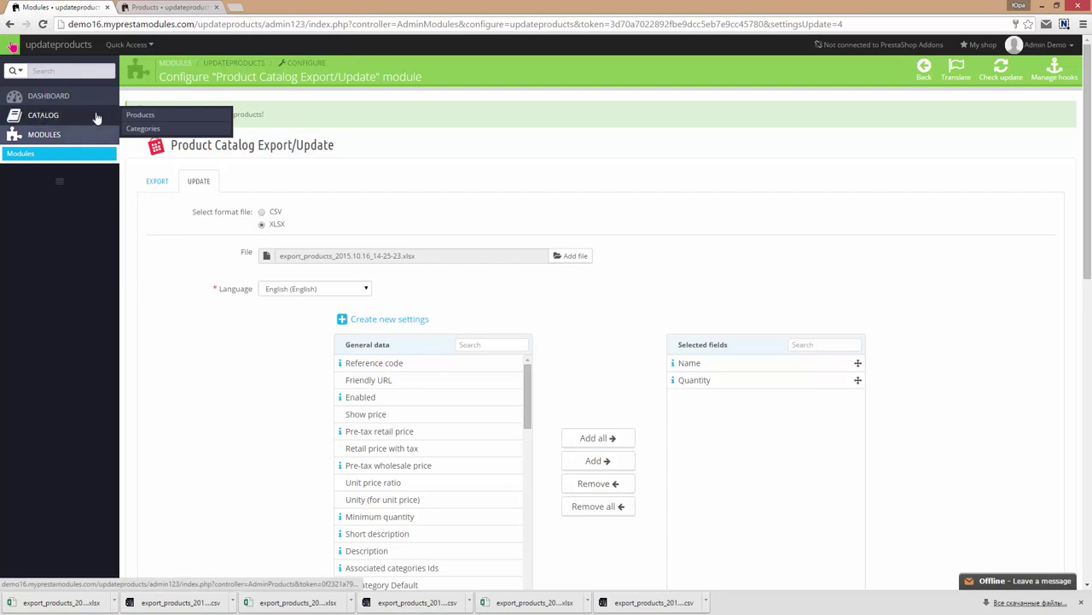
pyautogui.middleClick(134, 120)
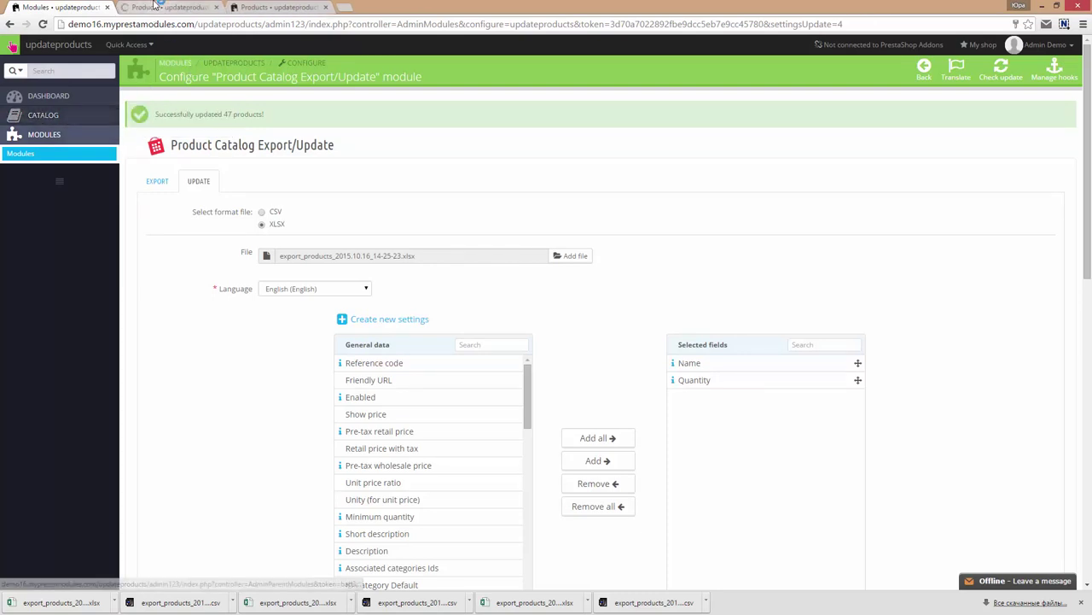
pyautogui.hotkey('ctrl', 'Tab')
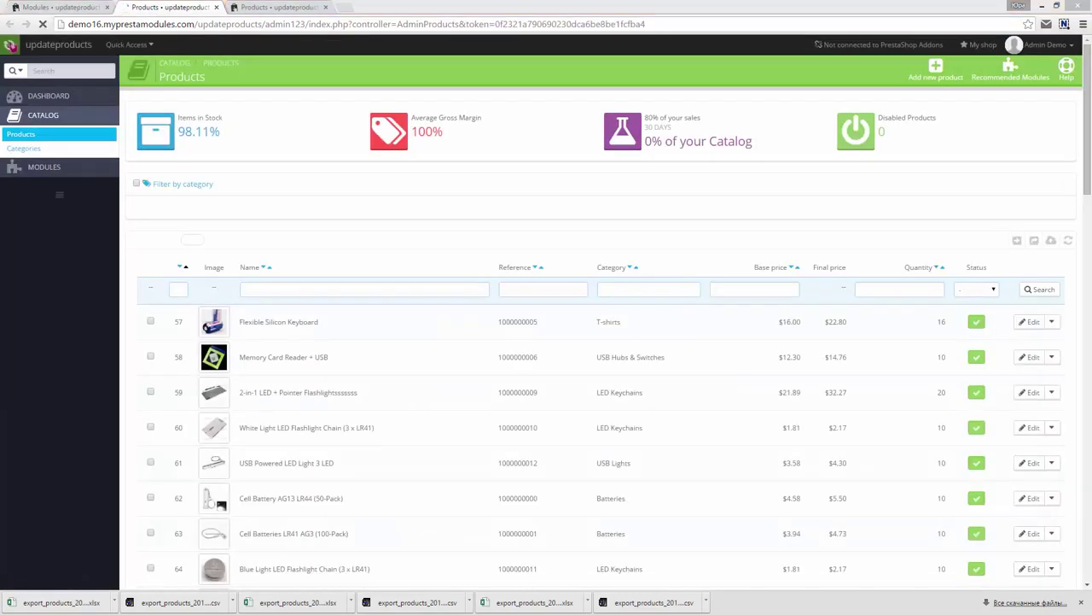
pyautogui.hotkey('alt', 'Tab')
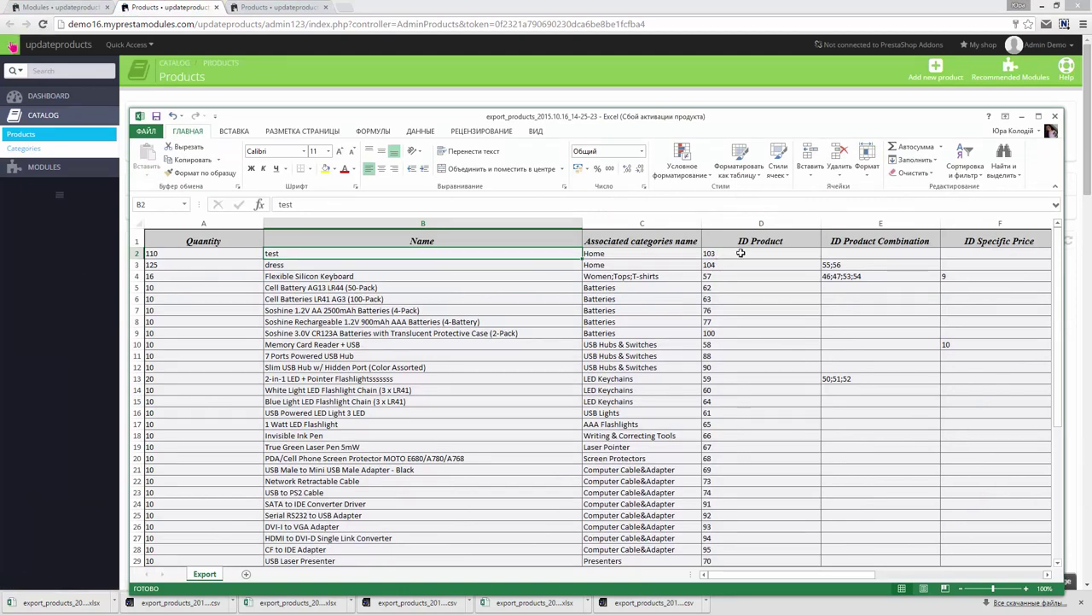
pyautogui.click(696, 254)
pyautogui.click(714, 254)
pyautogui.click(719, 265)
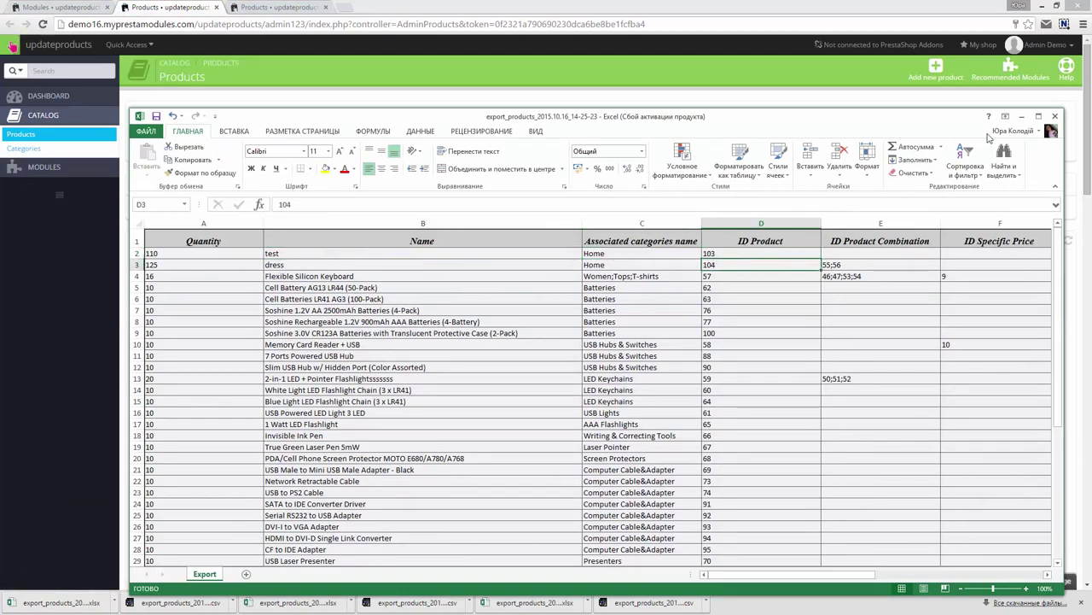
pyautogui.click(1025, 116)
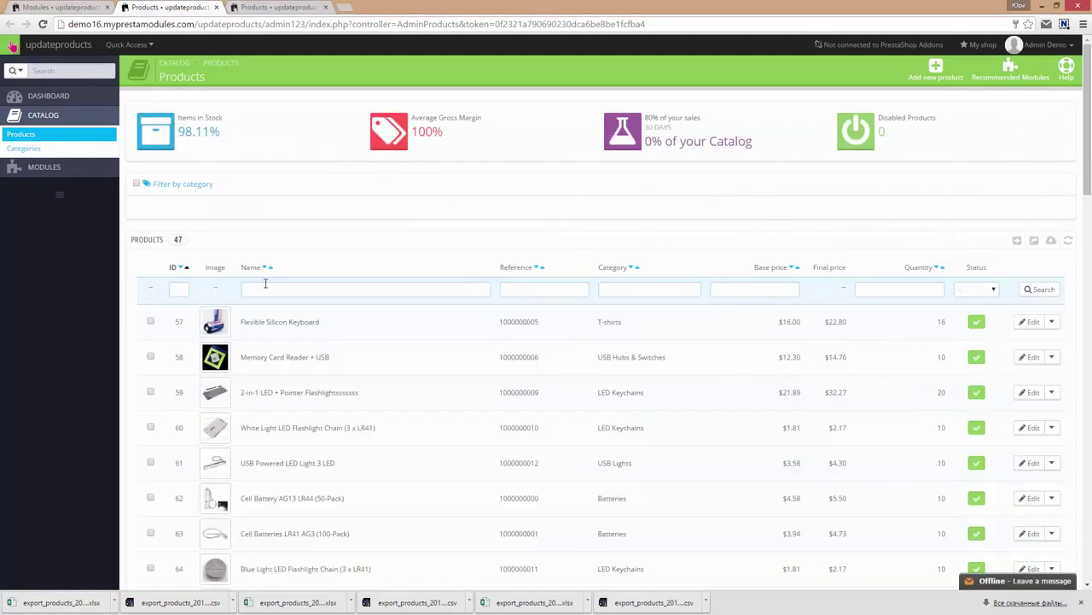
# - Filter the product list by ID 103, then 104, comparing quantities with the spreadsheet
pyautogui.click(179, 288)
pyautogui.write('103')
pyautogui.press('Return')
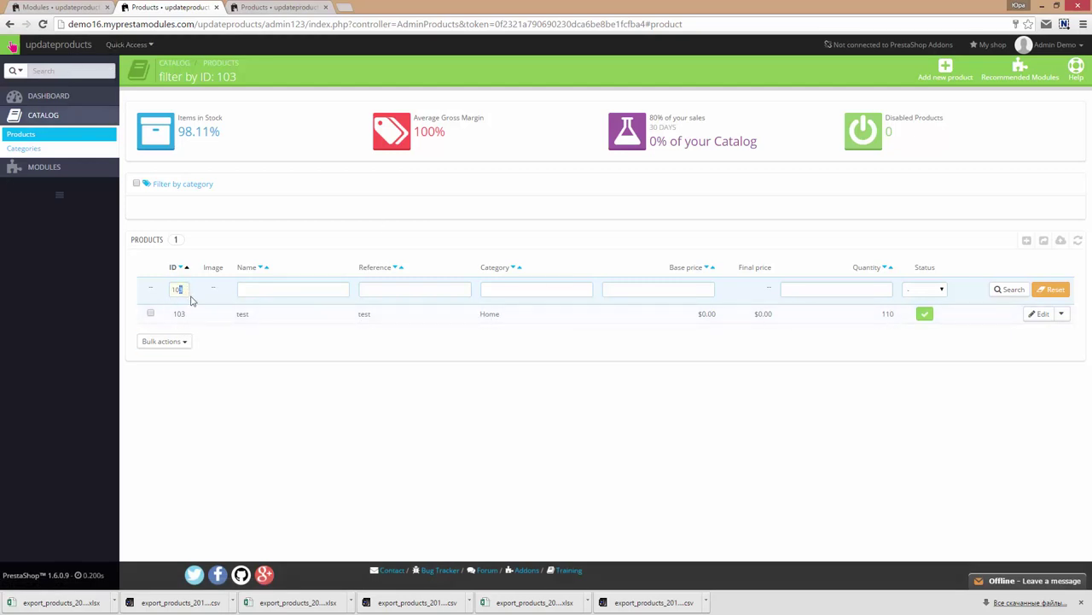
pyautogui.write('4')
pyautogui.press('Return')
pyautogui.hotkey('alt', 'Tab')
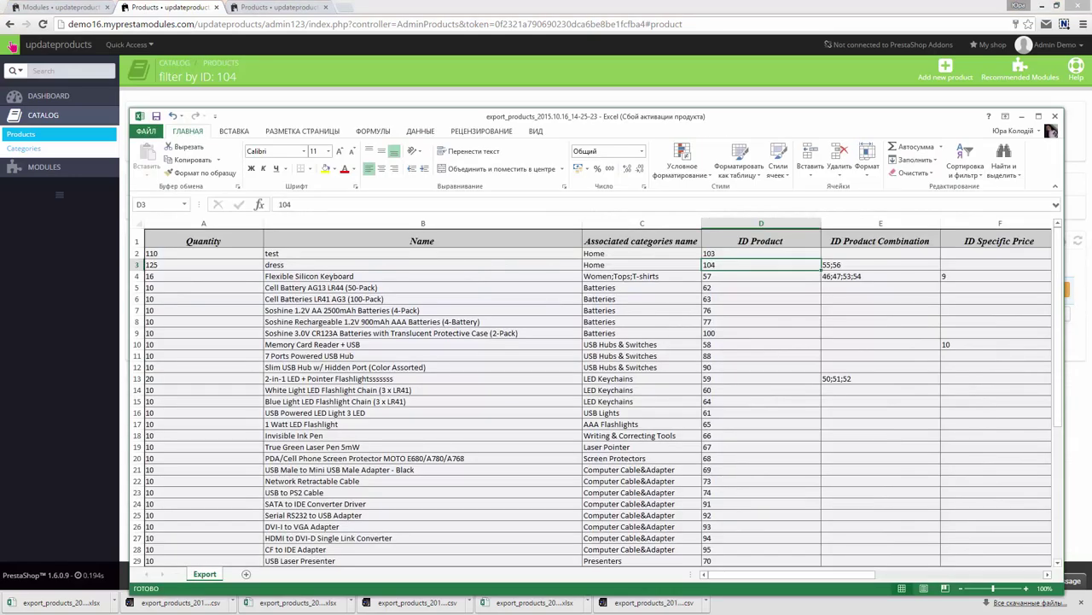
pyautogui.hotkey('alt', 'Tab')
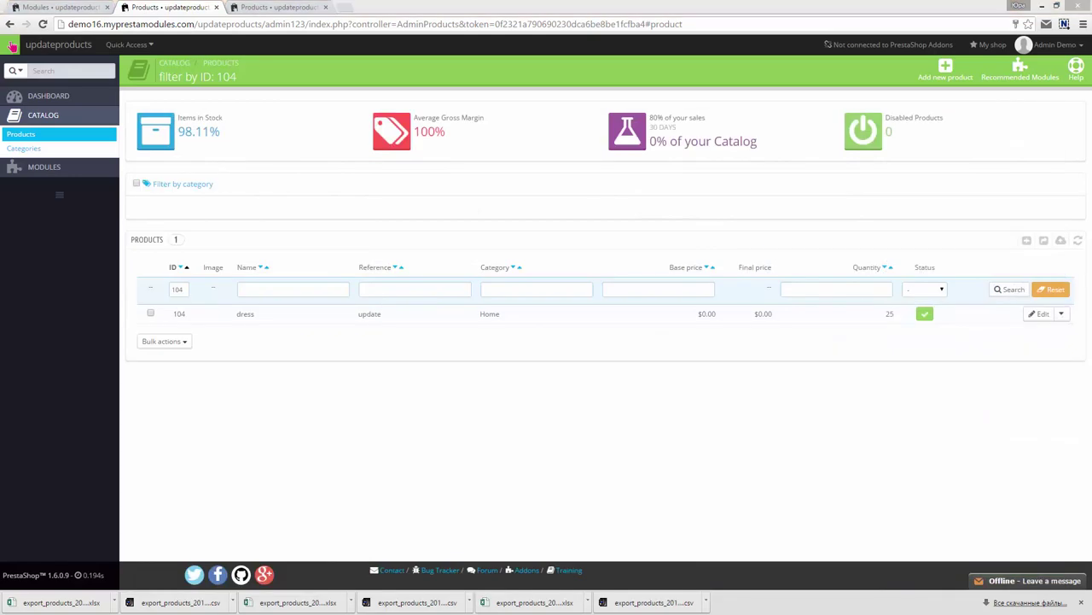
pyautogui.hotkey('alt', 'Tab')
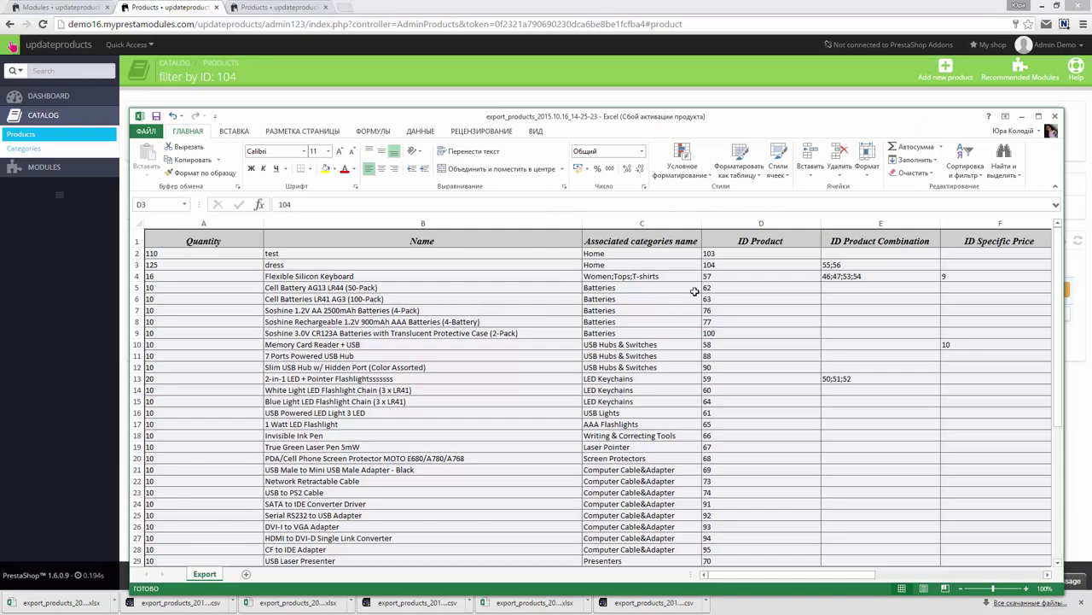
pyautogui.click(1021, 117)
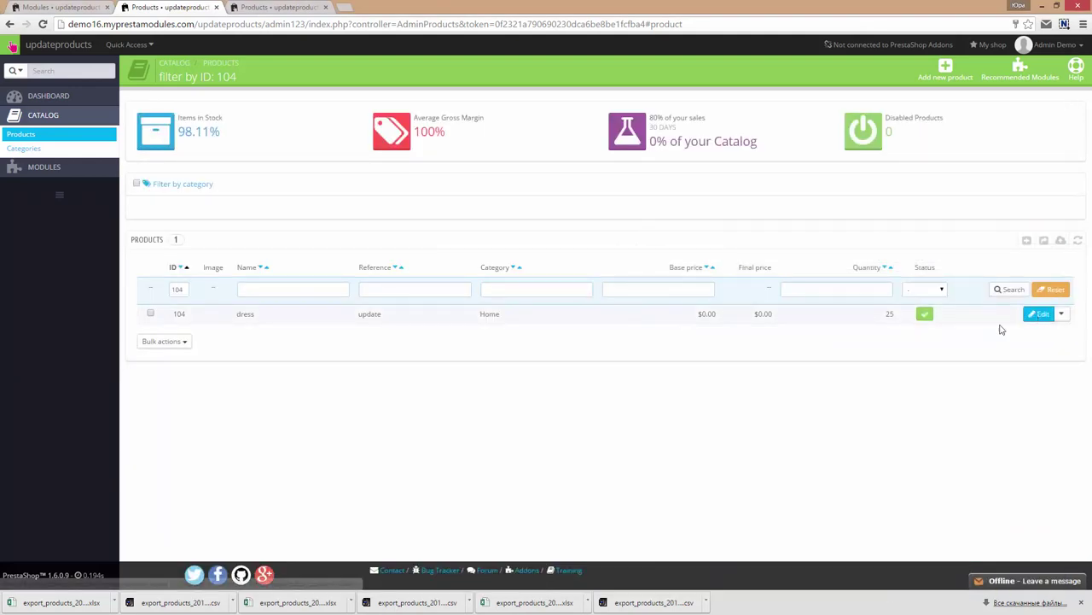
# - Verify product 104's combination quantities, Size S 5 and Size M 20, against the spreadsheet
pyautogui.click(1002, 317)
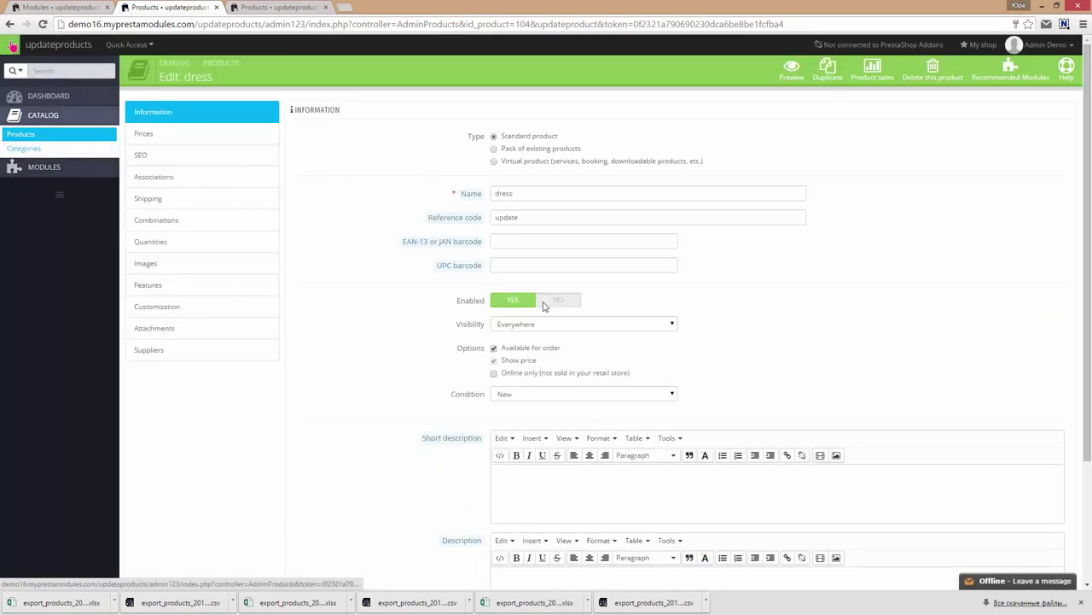
pyautogui.click(167, 225)
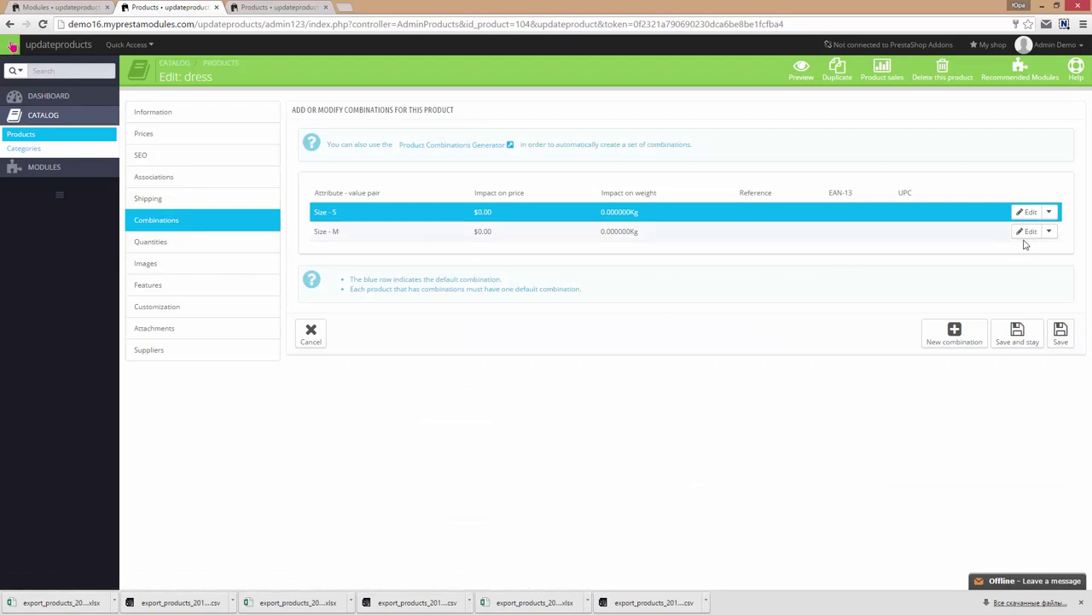
pyautogui.click(226, 250)
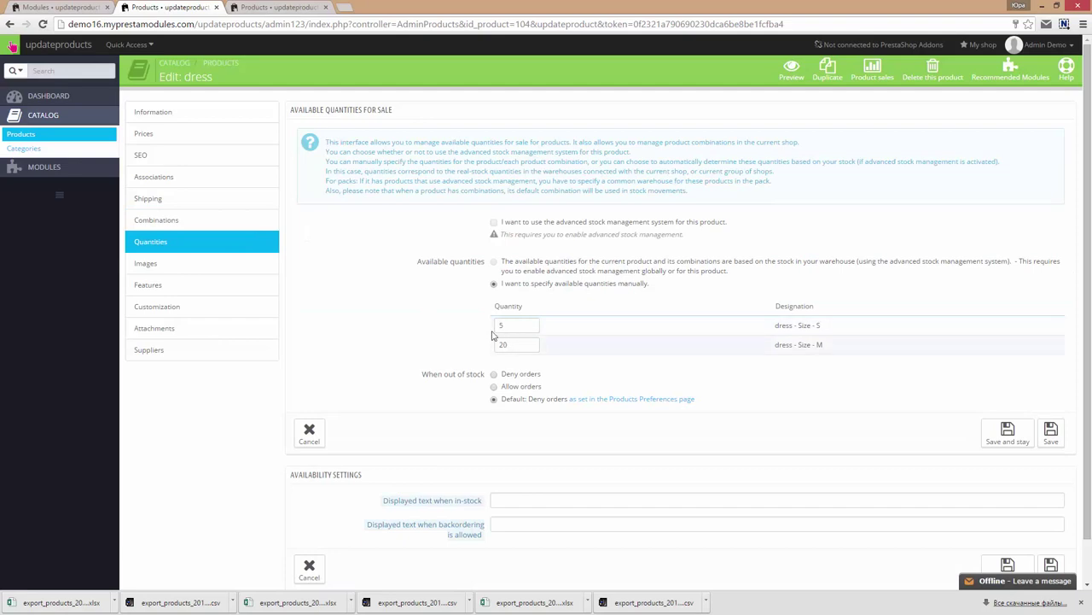
pyautogui.hotkey('alt', 'Tab')
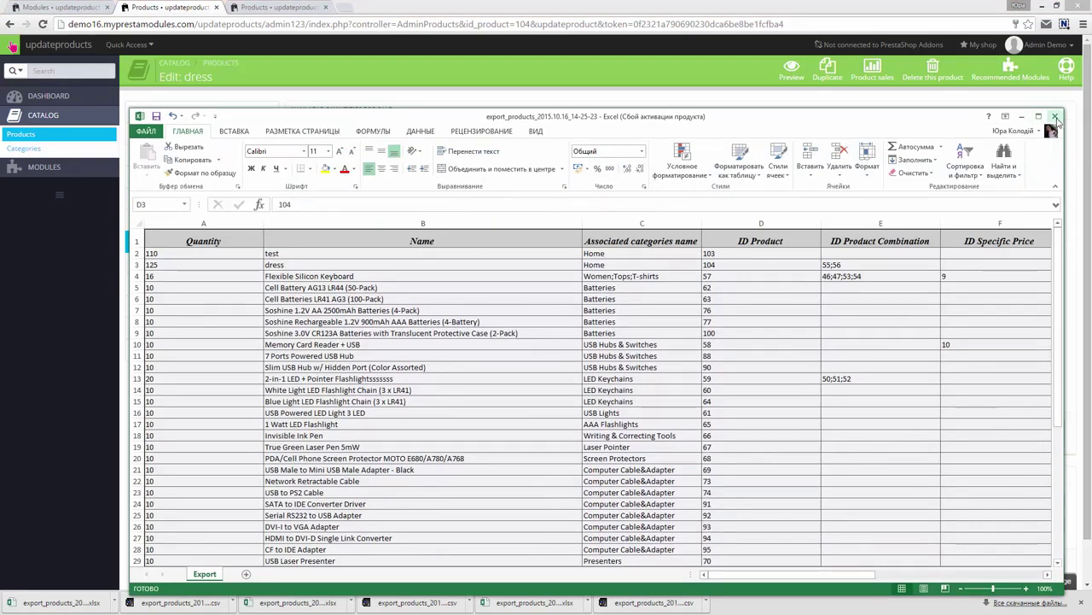
pyautogui.click(1022, 116)
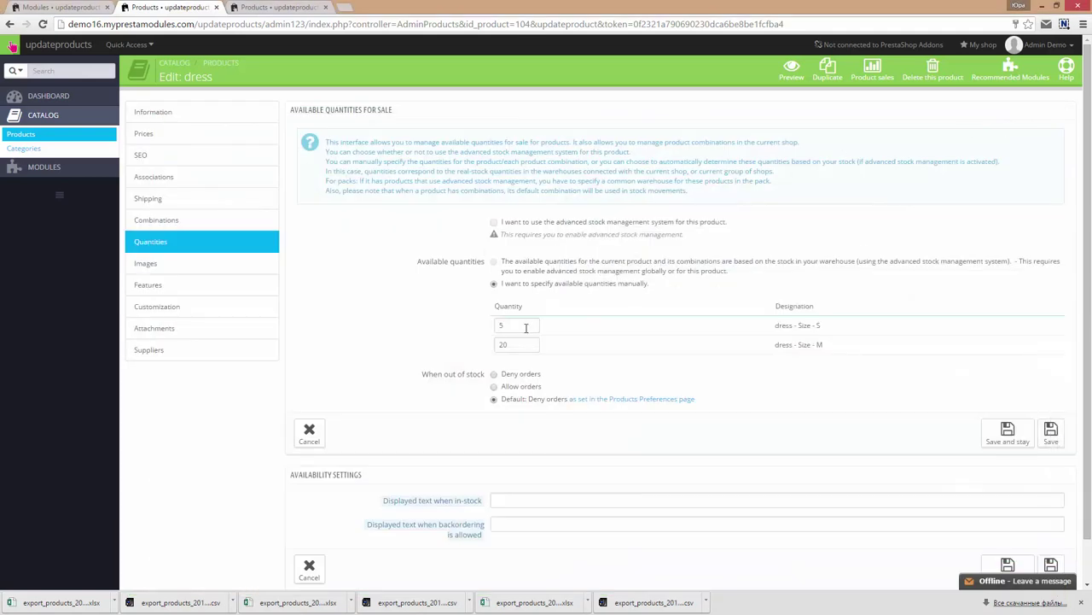
pyautogui.click(59, 7)
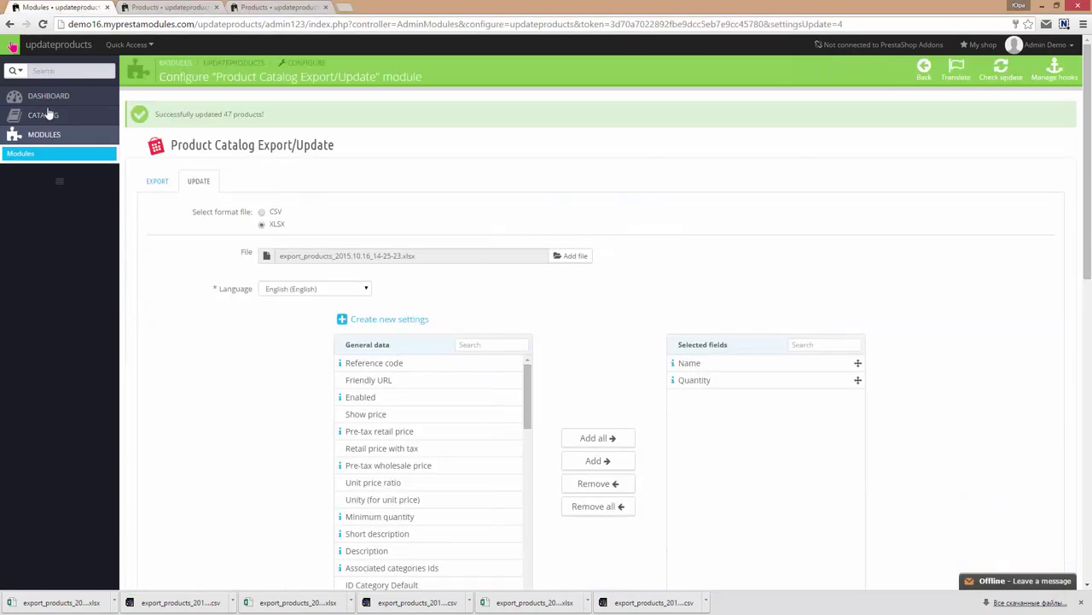
# - Add Combinations quantity to the export fields and move it to the top
pyautogui.click(158, 187)
pyautogui.scroll(-5, 383, 313)
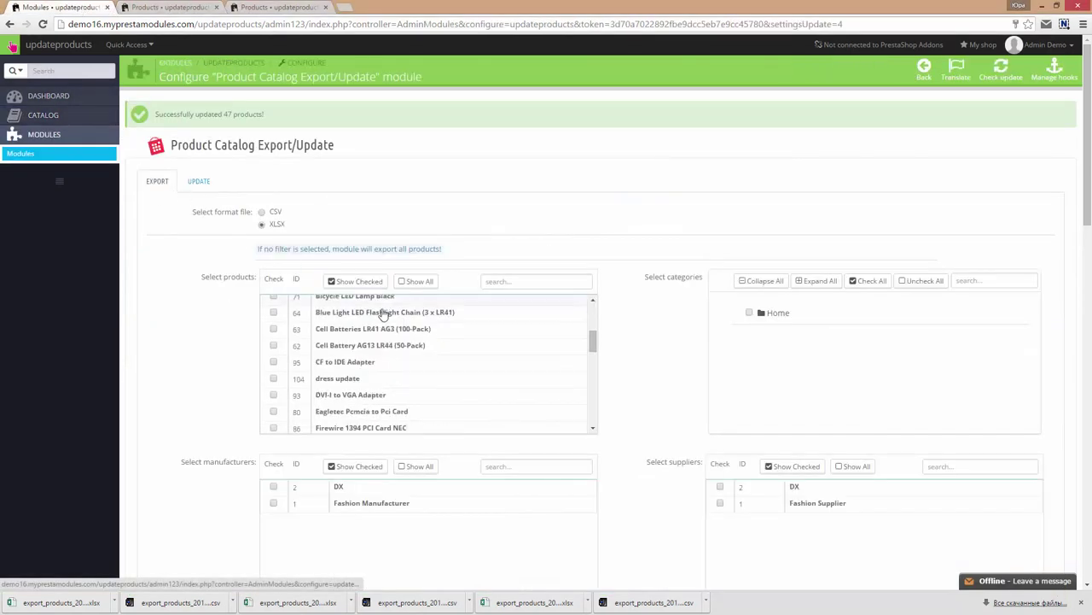
pyautogui.scroll(-5, 384, 312)
pyautogui.scroll(-10, 639, 362)
pyautogui.scroll(-3, 526, 367)
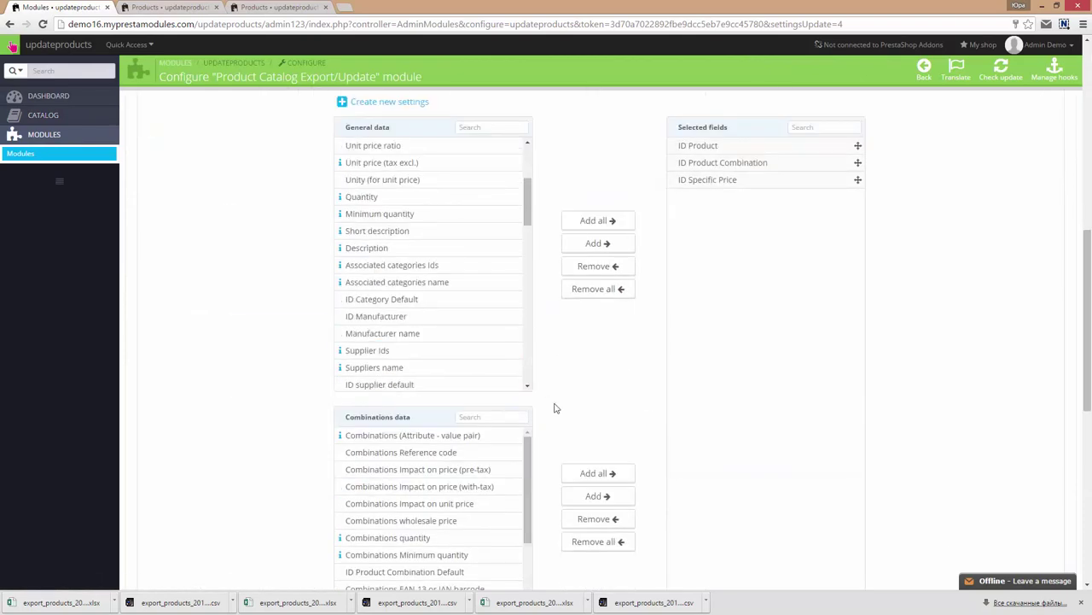
pyautogui.scroll(-3, 624, 410)
pyautogui.click(446, 370)
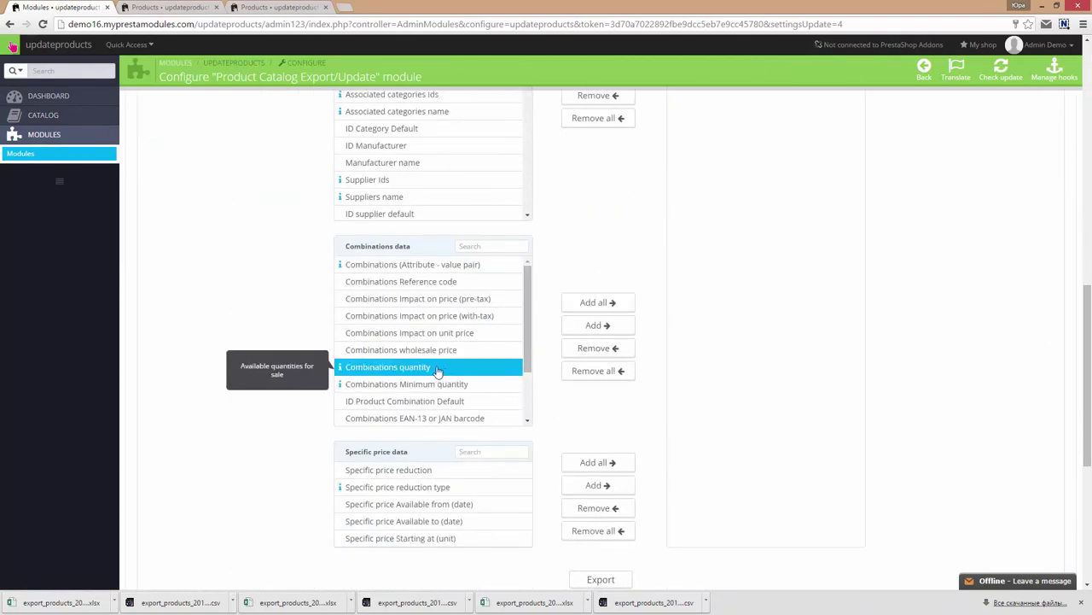
pyautogui.click(622, 328)
pyautogui.scroll(4, 882, 290)
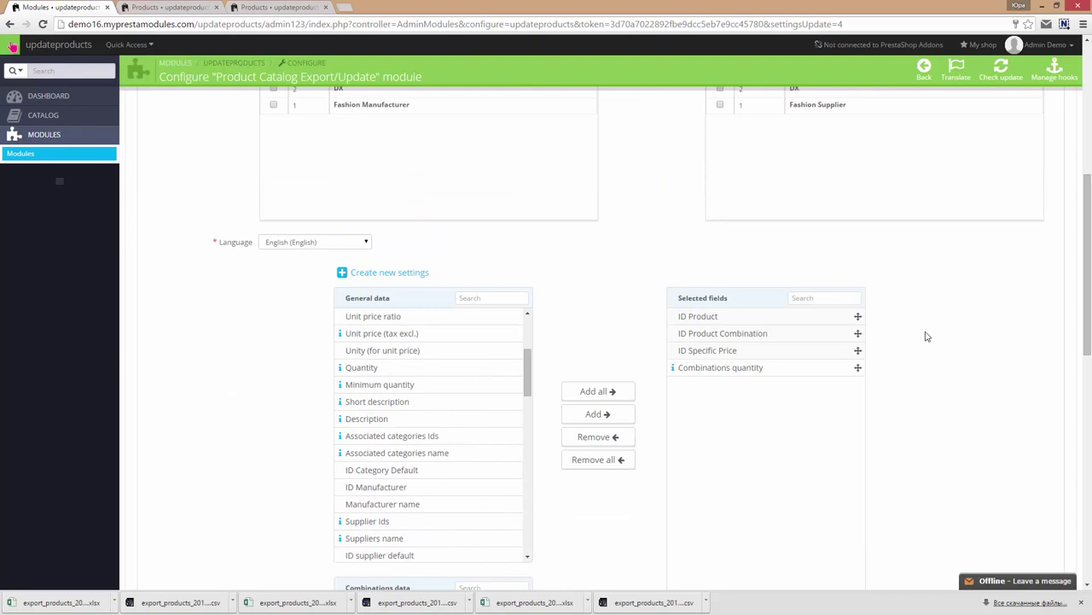
pyautogui.click(852, 373)
pyautogui.moveTo(855, 355); pyautogui.dragTo(857, 315)
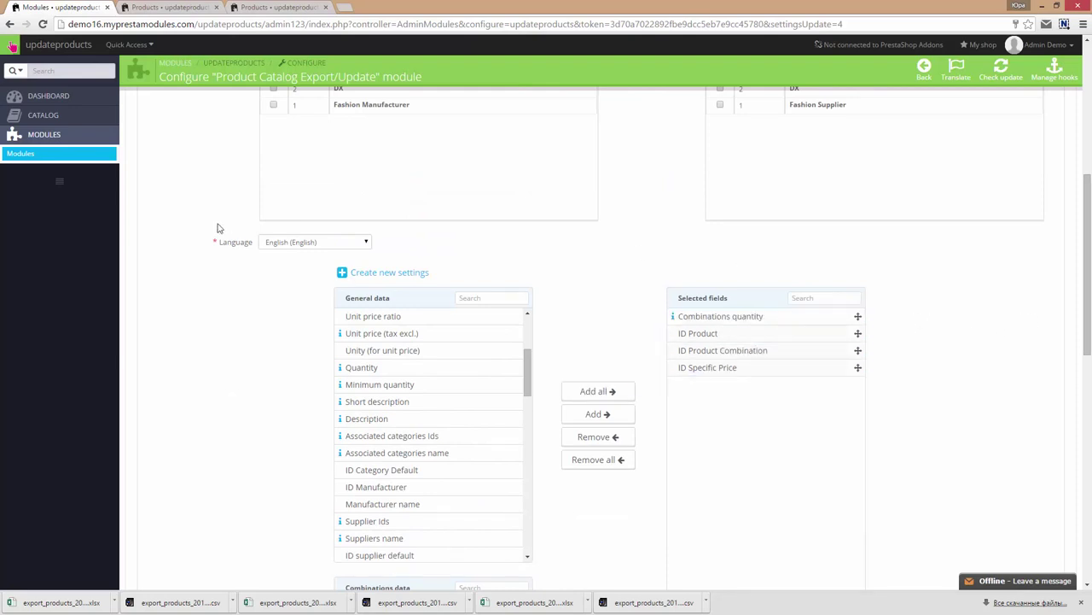
# - Select product 104 and save its export as an XLSX file
pyautogui.scroll(5, 218, 228)
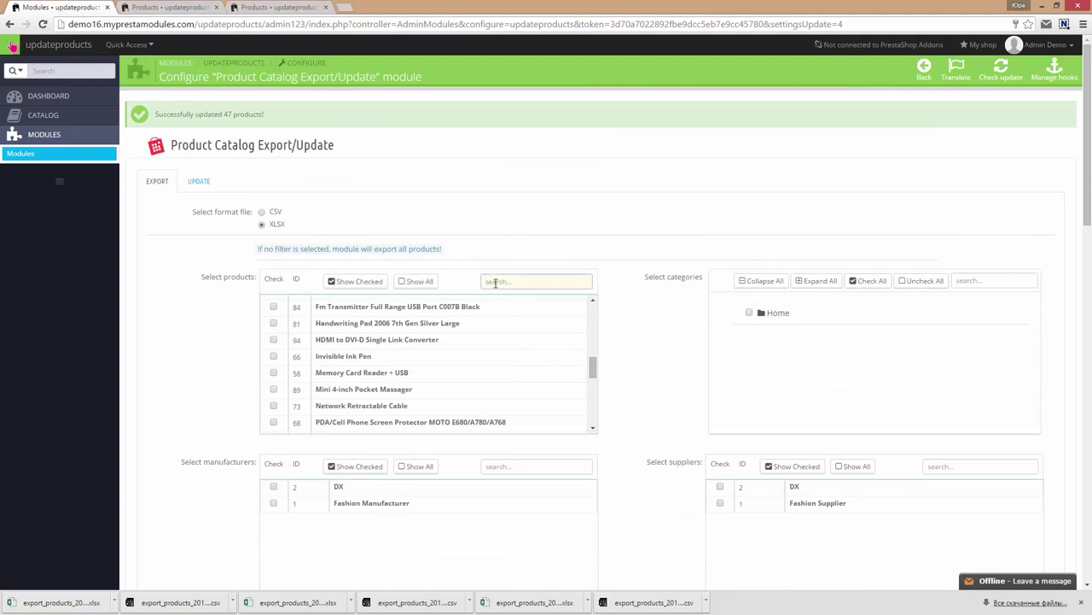
pyautogui.write('104')
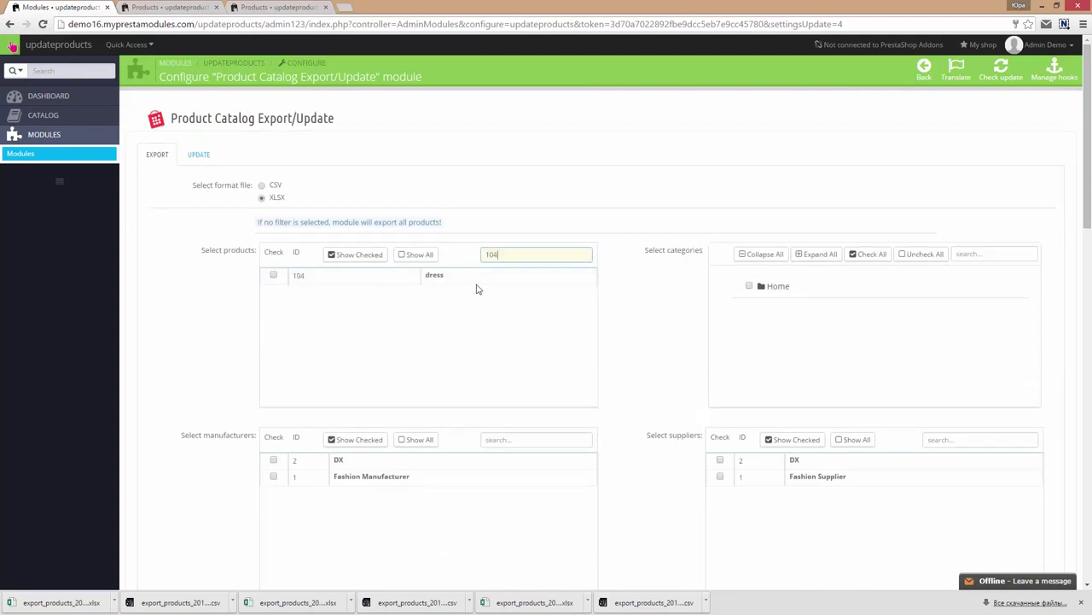
pyautogui.click(274, 276)
pyautogui.scroll(-8, 672, 320)
pyautogui.scroll(-5, 672, 324)
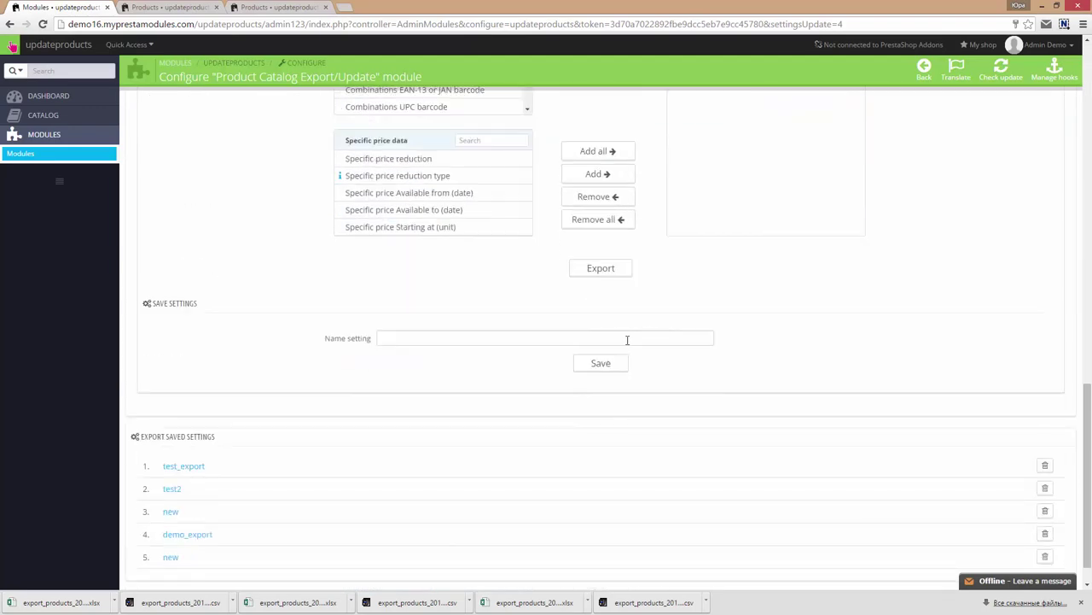
pyautogui.scroll(2, 625, 340)
pyautogui.scroll(2, 695, 353)
pyautogui.scroll(2, 720, 362)
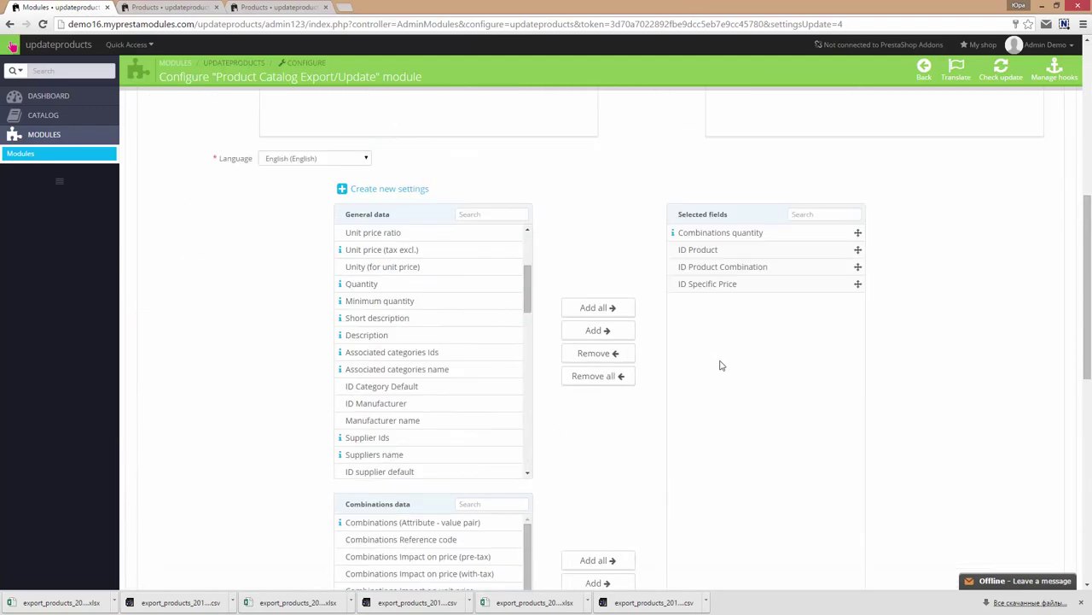
pyautogui.scroll(1, 720, 363)
pyautogui.scroll(-7, 667, 352)
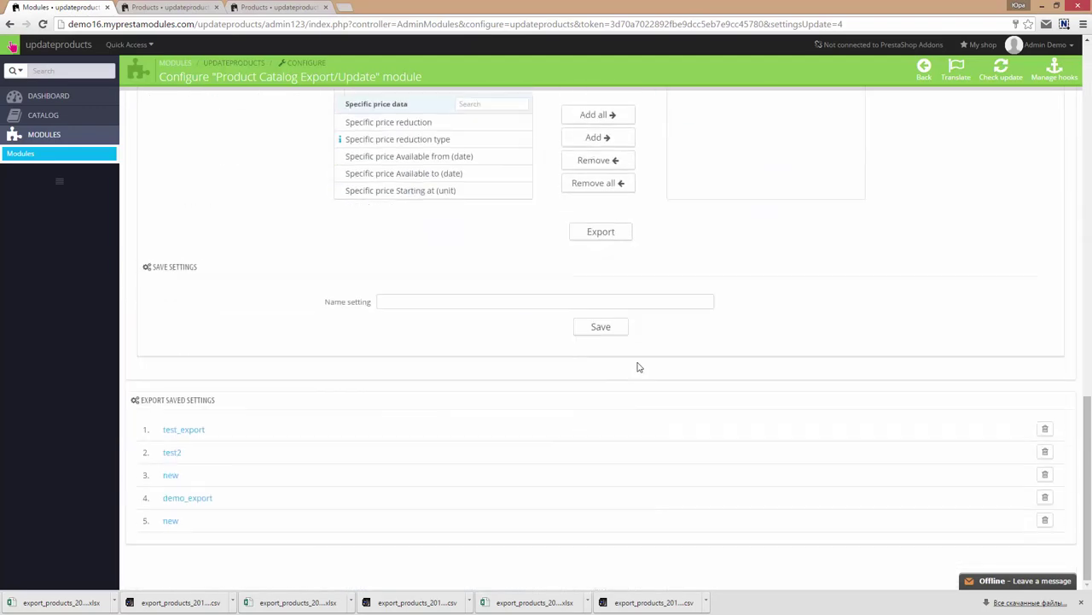
pyautogui.click(601, 232)
pyautogui.click(294, 253)
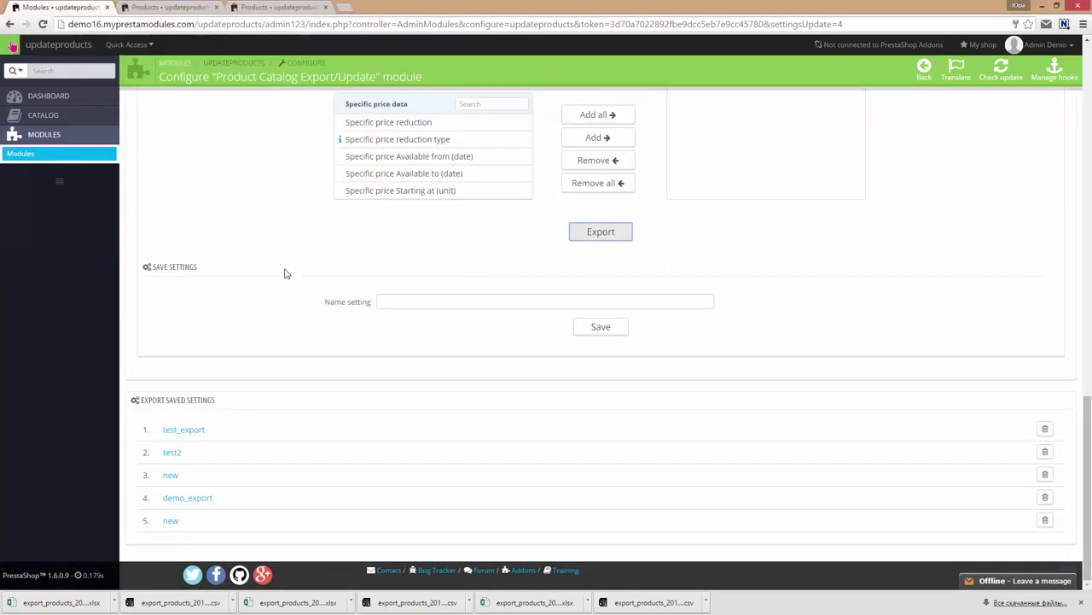
# - Change product 104's combination quantities in the new export to 100;200, then save and close it
pyautogui.click(71, 603)
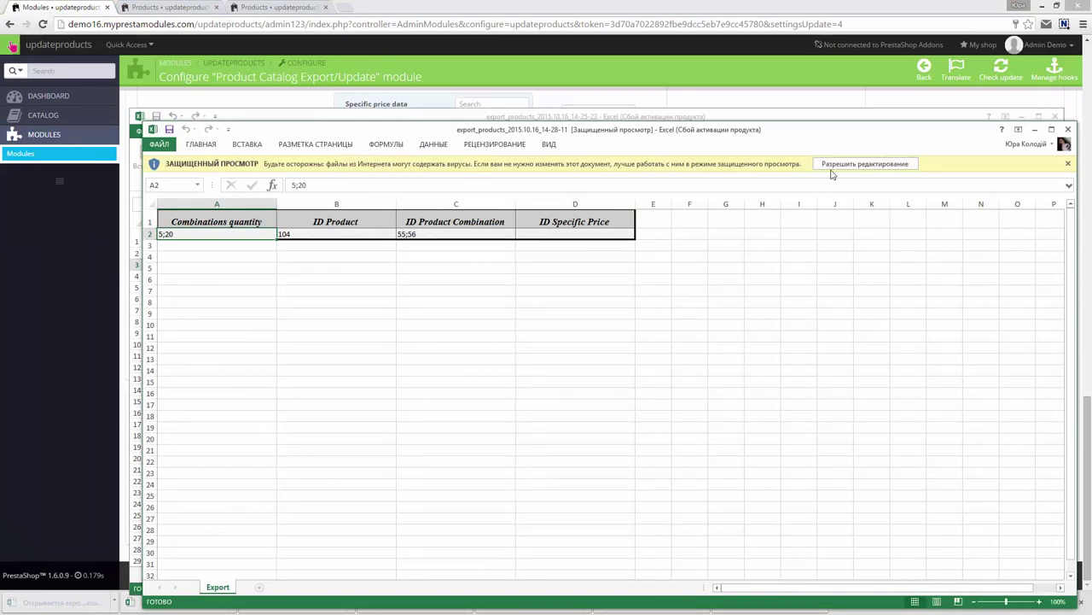
pyautogui.click(832, 164)
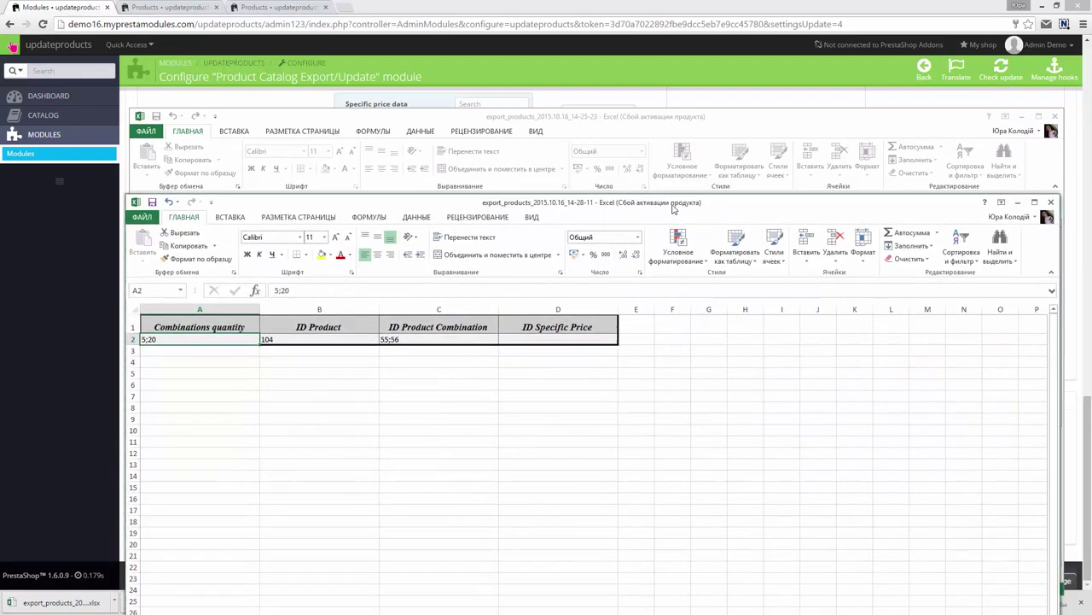
pyautogui.moveTo(670, 129); pyautogui.dragTo(680, 104)
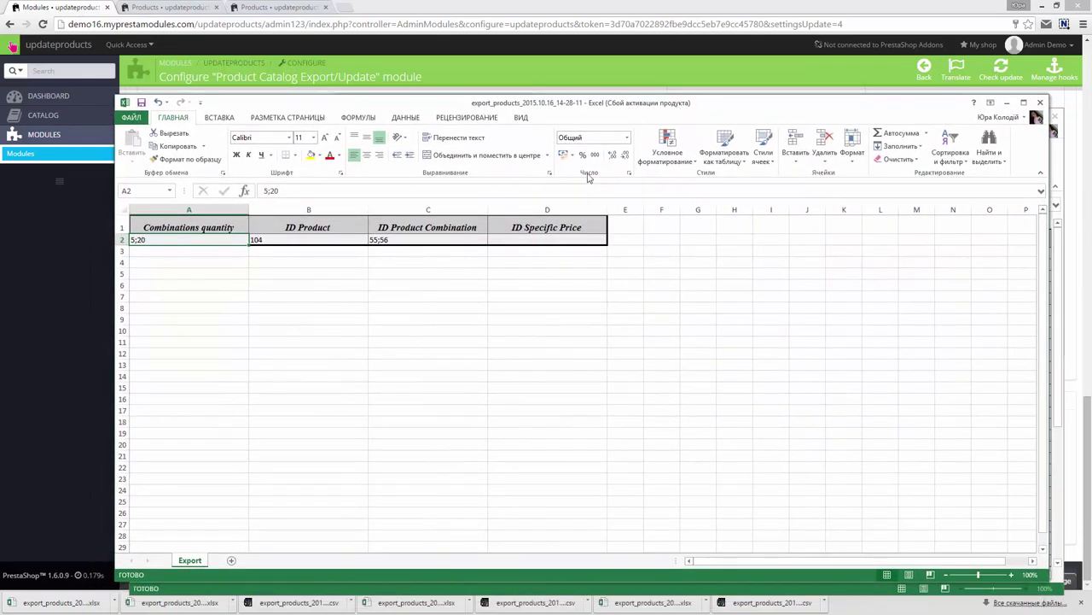
pyautogui.doubleClick(135, 240)
pyautogui.write('100')
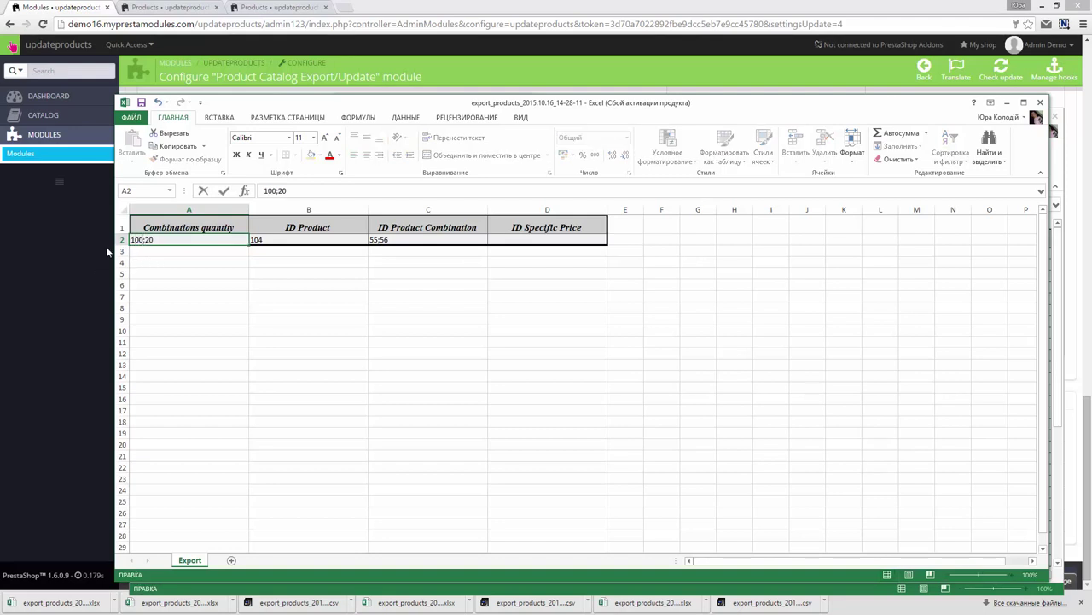
pyautogui.moveTo(142, 240); pyautogui.dragTo(150, 240)
pyautogui.click(155, 243)
pyautogui.write('0')
pyautogui.click(142, 103)
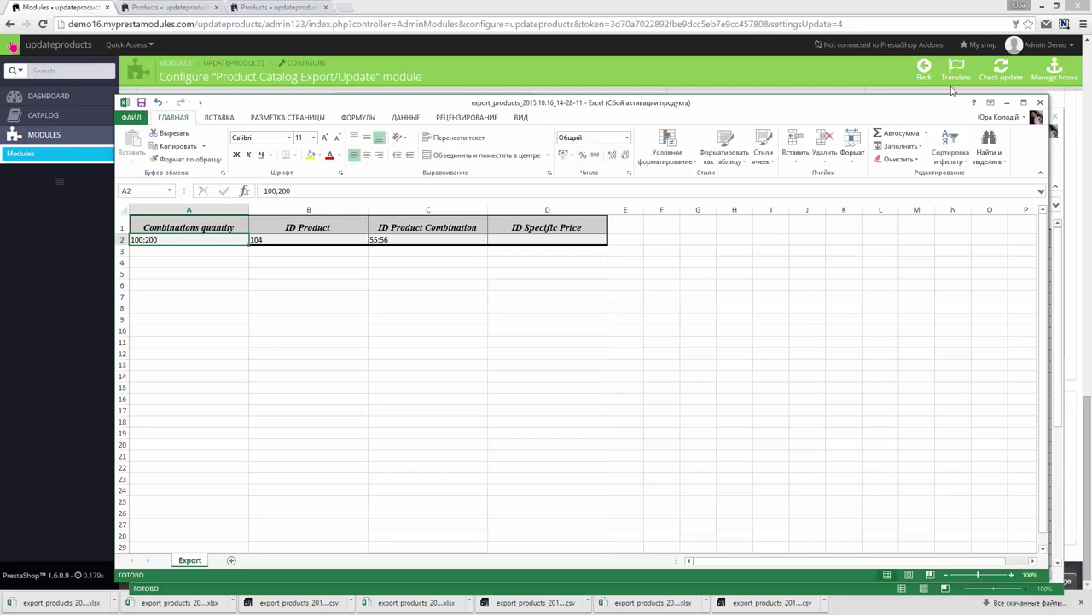
pyautogui.click(1039, 102)
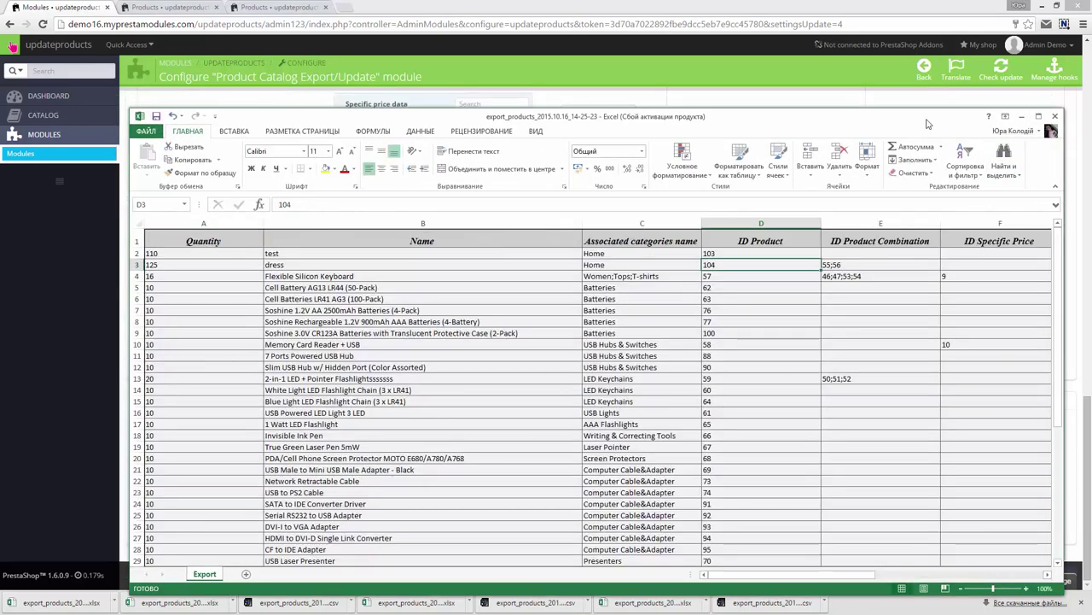
# - Back in the module, load the saved update_new setting from the Update tab
pyautogui.click(442, 15)
pyautogui.scroll(3, 543, 271)
pyautogui.scroll(5, 521, 273)
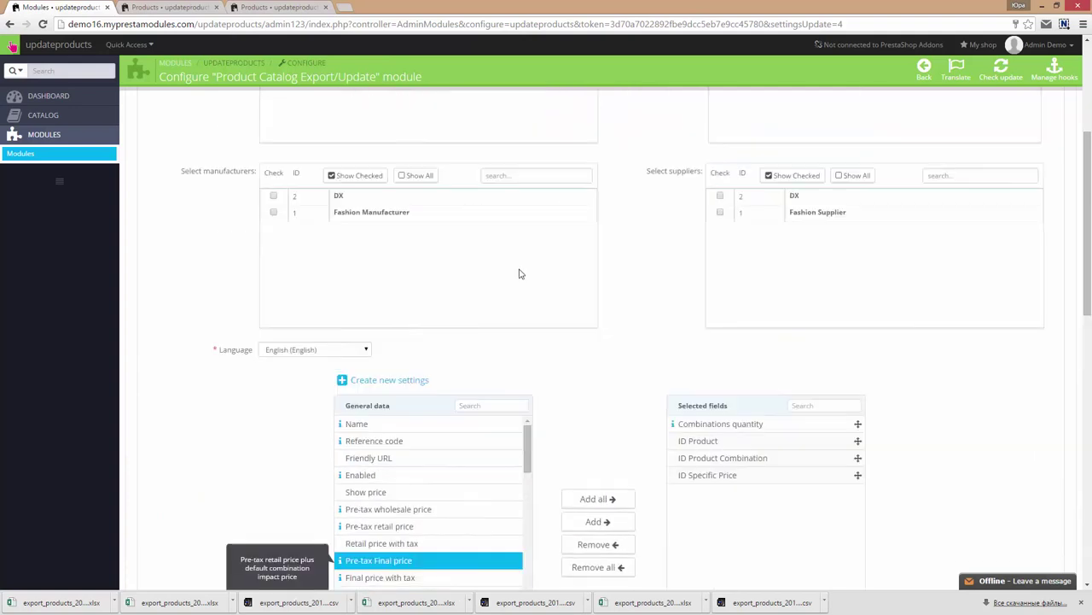
pyautogui.scroll(3, 451, 247)
pyautogui.scroll(2, 217, 180)
pyautogui.click(203, 154)
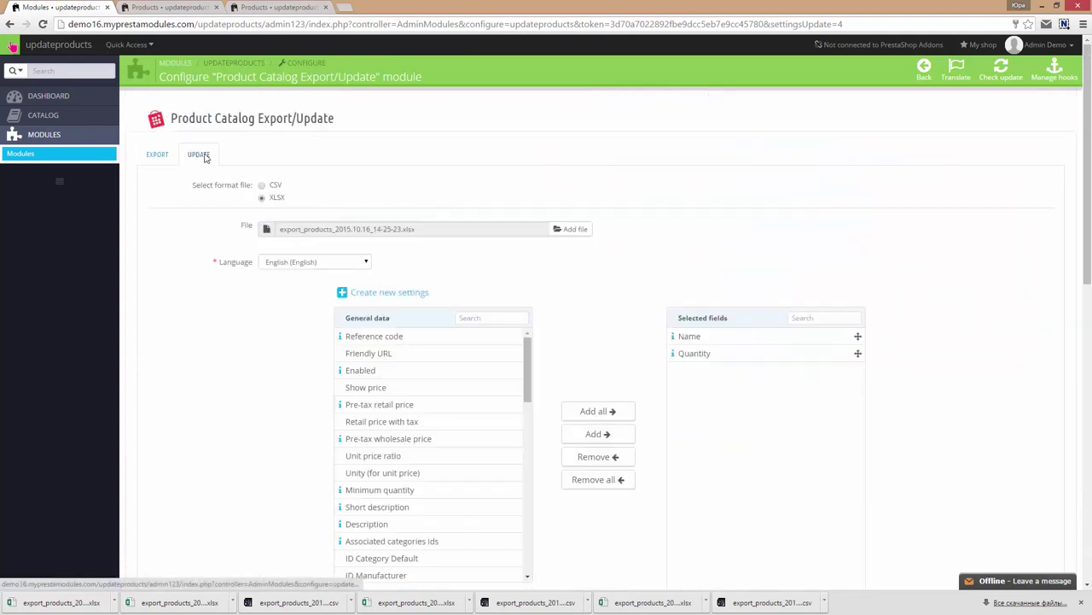
pyautogui.scroll(-3, 448, 303)
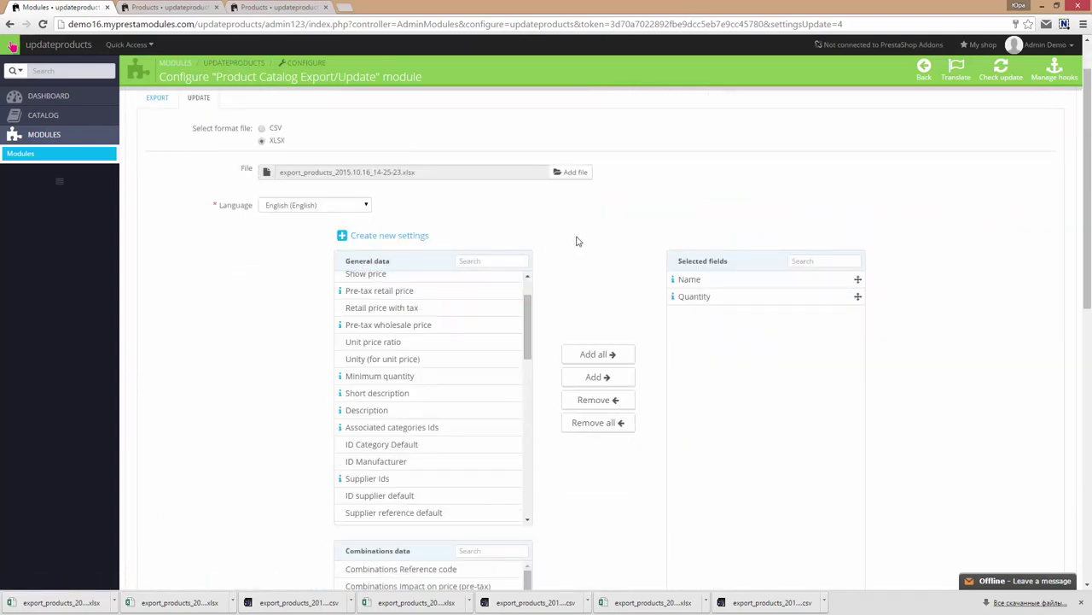
pyautogui.scroll(-1, 682, 256)
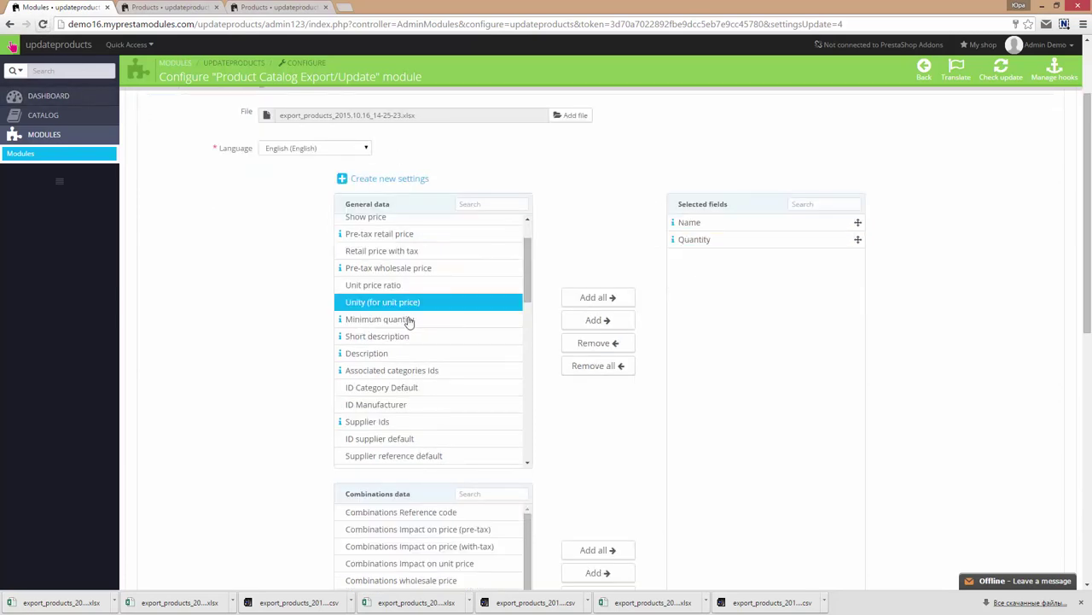
pyautogui.scroll(-5, 410, 317)
pyautogui.scroll(-8, 510, 534)
pyautogui.scroll(-3, 619, 504)
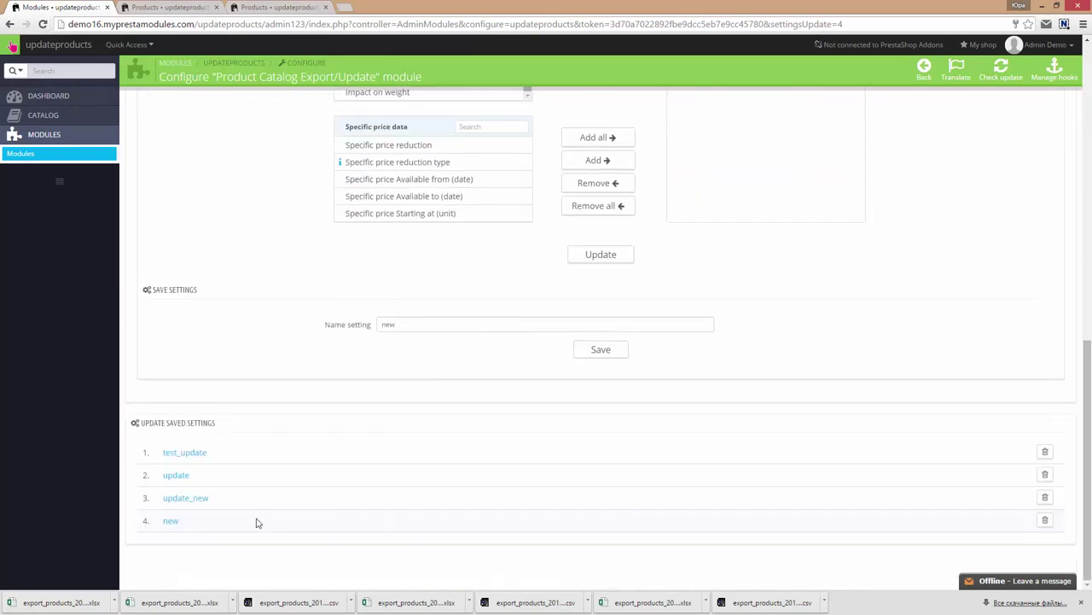
pyautogui.click(179, 503)
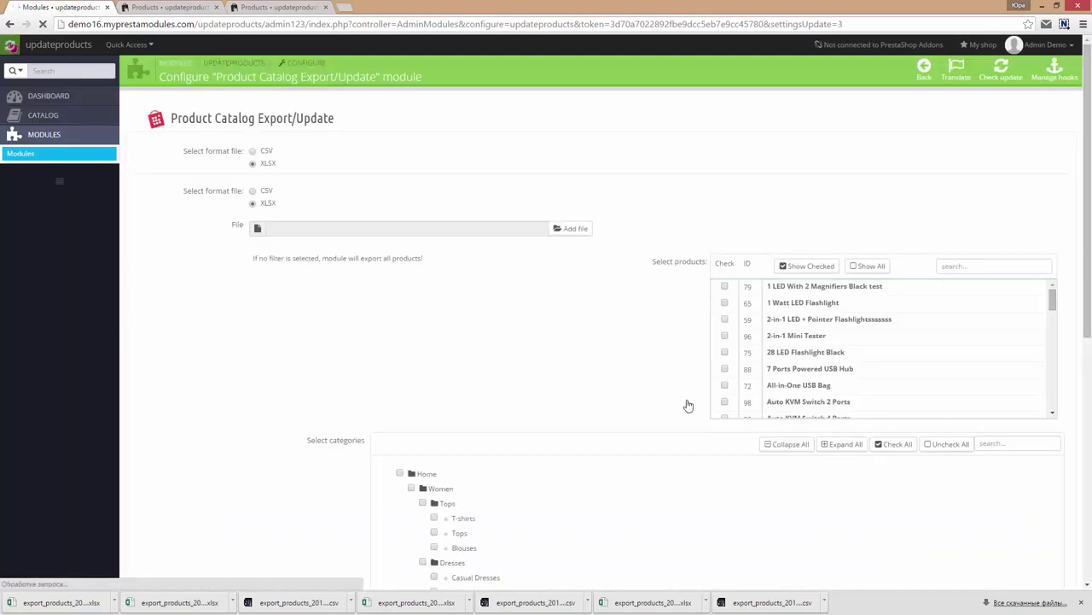
# - Review the update_new settings, then start a fresh configuration with Create new settings
pyautogui.scroll(-3, 629, 390)
pyautogui.scroll(-5, 615, 390)
pyautogui.scroll(-5, 602, 385)
pyautogui.scroll(-5, 600, 393)
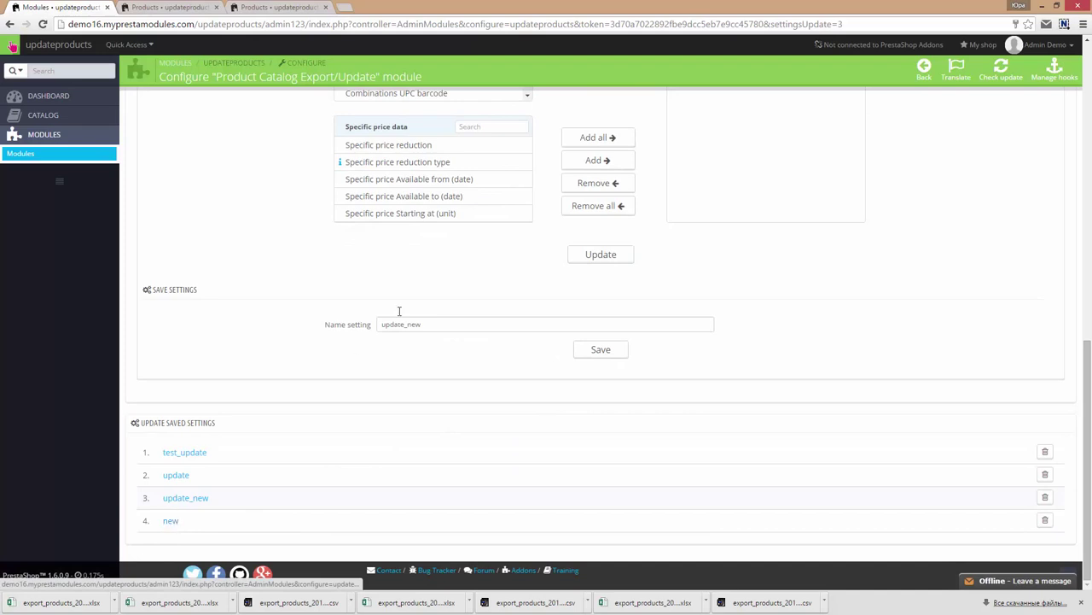
pyautogui.scroll(8, 564, 389)
pyautogui.scroll(10, 555, 406)
pyautogui.click(363, 294)
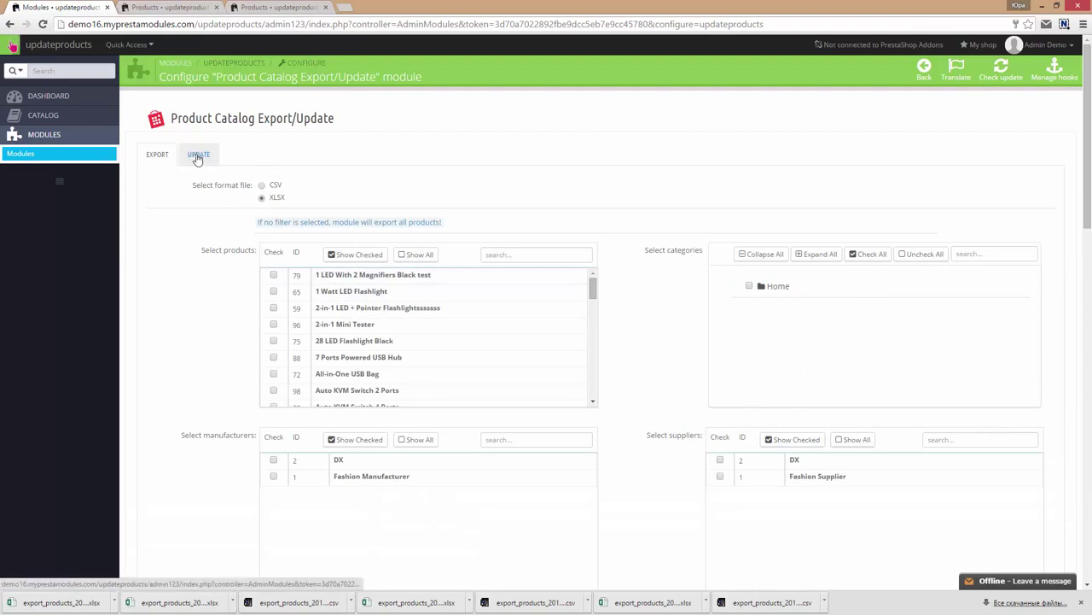
# - In the Update tab, select only Combinations quantity as the field to update
pyautogui.click(197, 157)
pyautogui.scroll(-1, 751, 282)
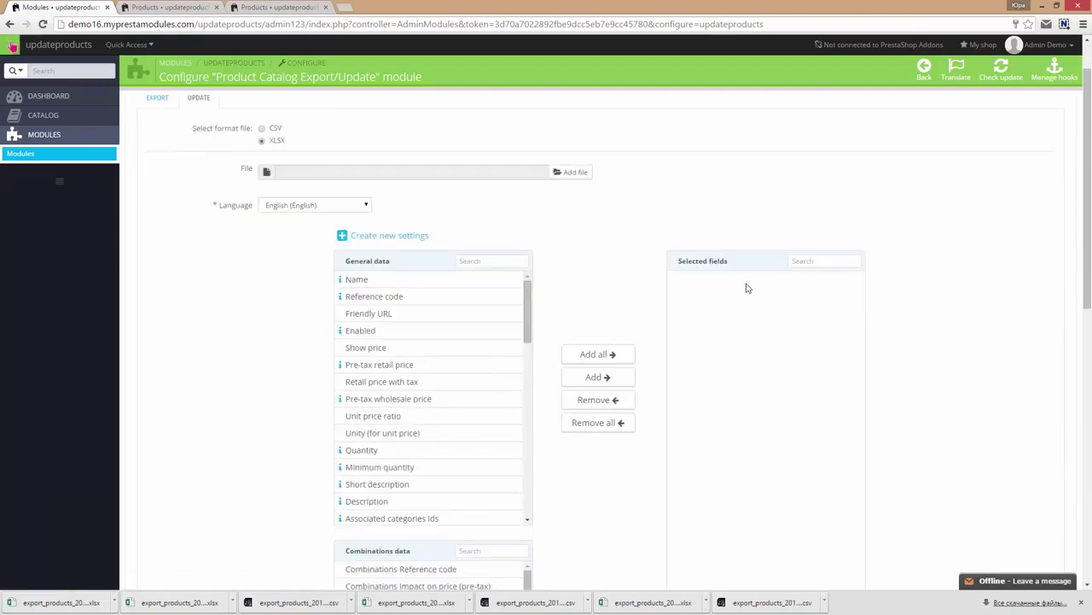
pyautogui.scroll(-3, 865, 442)
pyautogui.scroll(4, 865, 441)
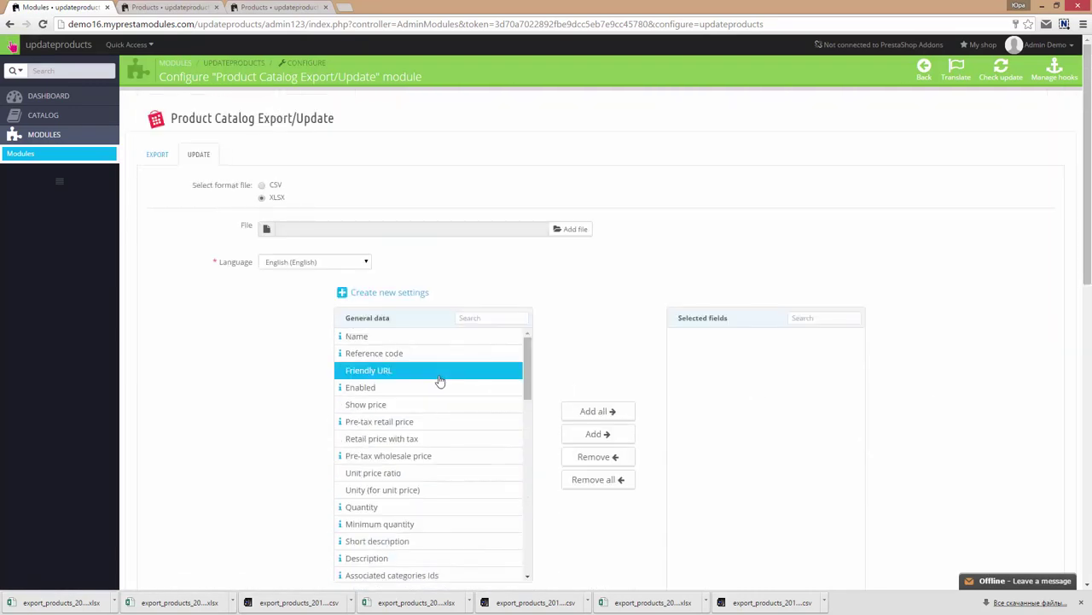
pyautogui.scroll(-4, 622, 410)
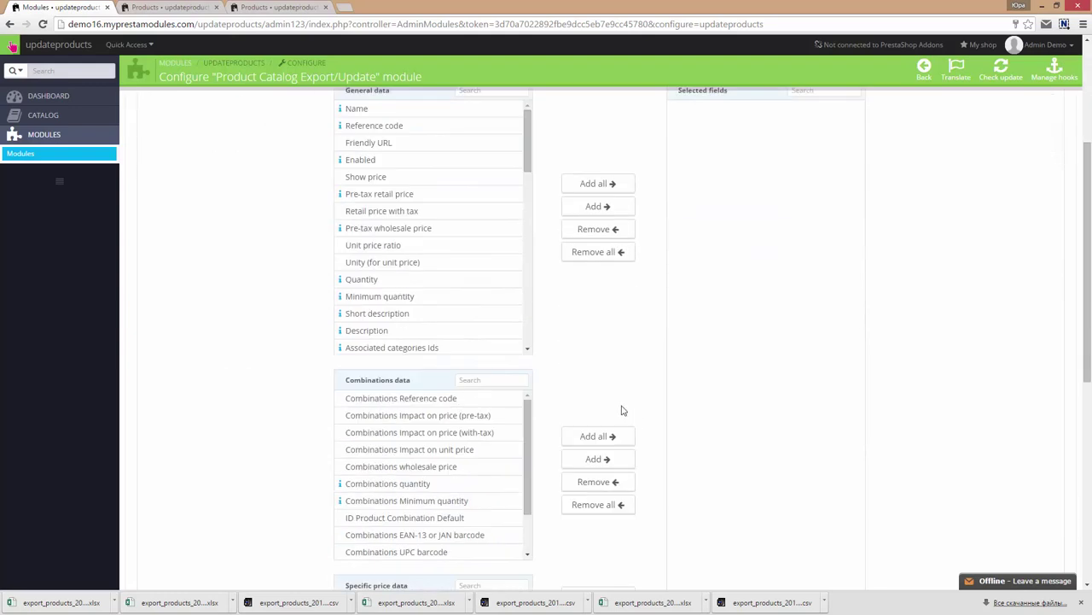
pyautogui.scroll(-2, 598, 413)
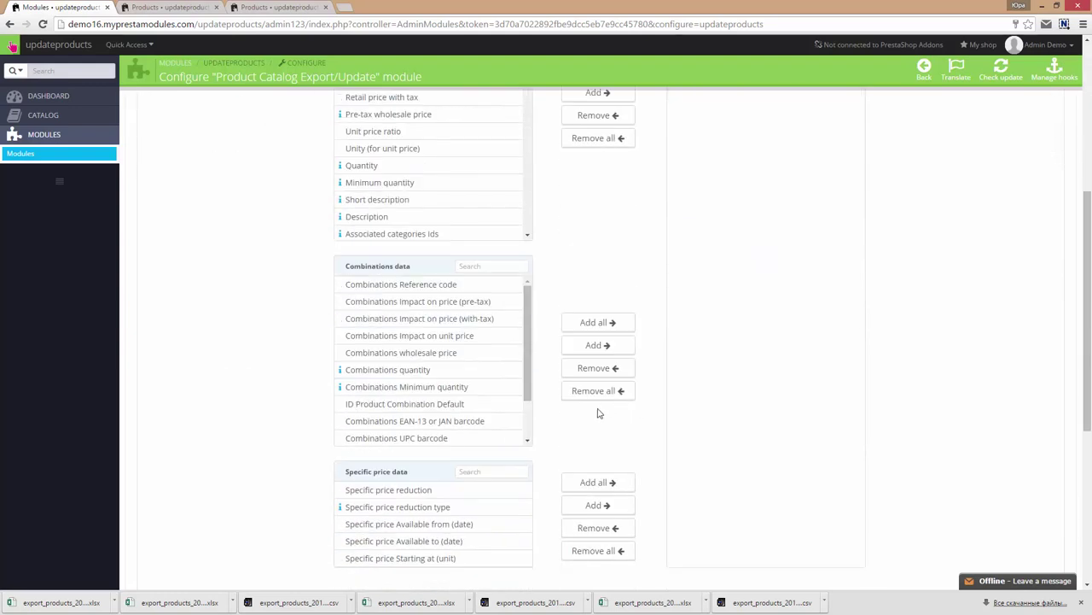
pyautogui.click(422, 369)
pyautogui.click(596, 345)
# - Run the update with export_products_2015.10.16_14-28-11.xlsx, updating 1 product
pyautogui.scroll(3, 928, 355)
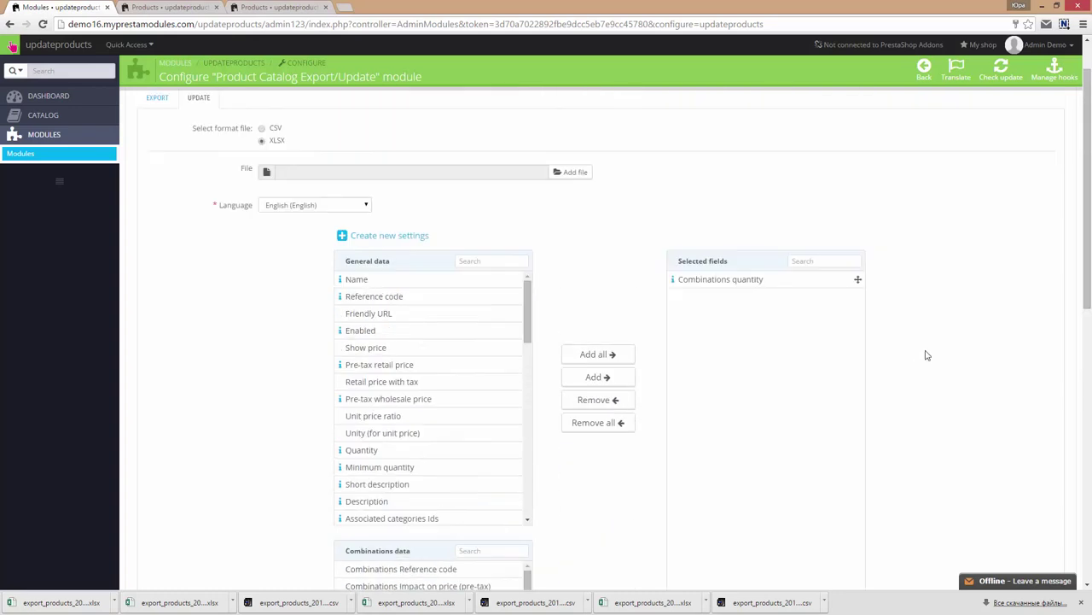
pyautogui.click(571, 173)
pyautogui.scroll(-5, 248, 106)
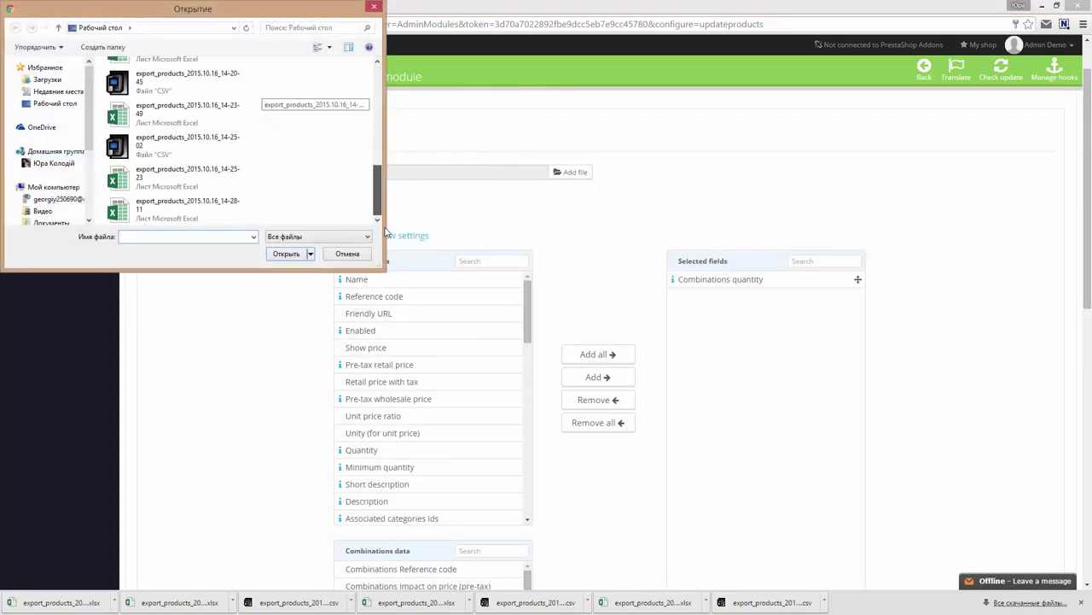
pyautogui.click(203, 211)
pyautogui.doubleClick(204, 211)
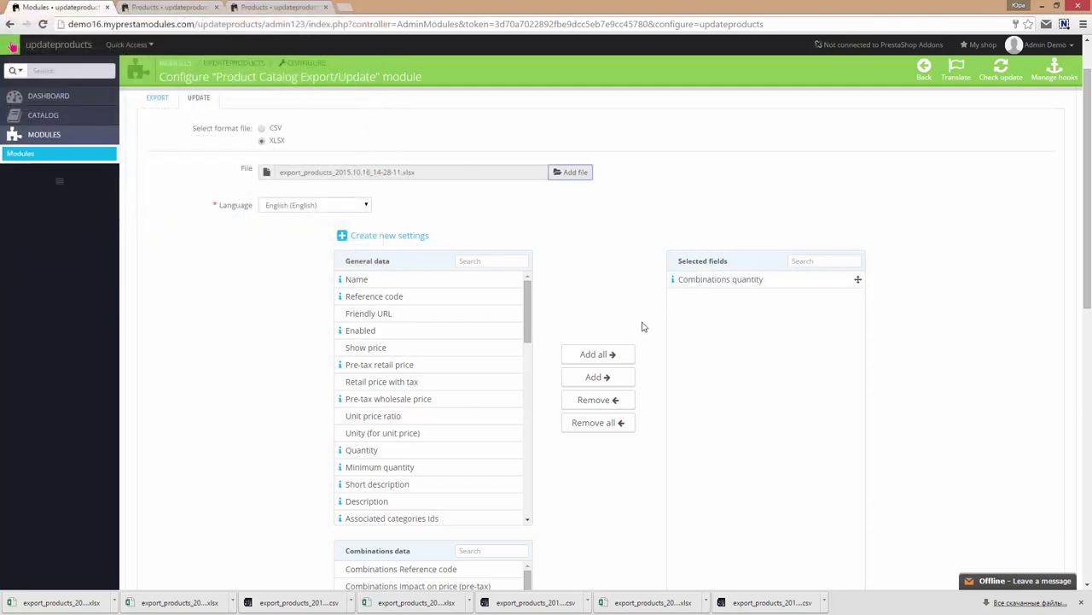
pyautogui.scroll(-5, 623, 317)
pyautogui.scroll(-5, 624, 317)
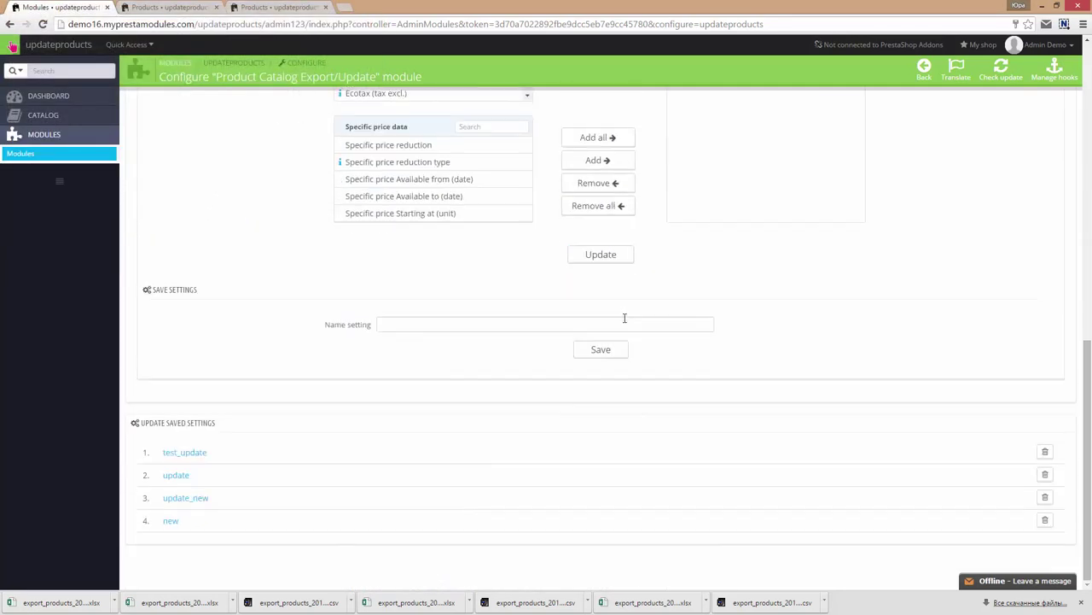
pyautogui.click(606, 255)
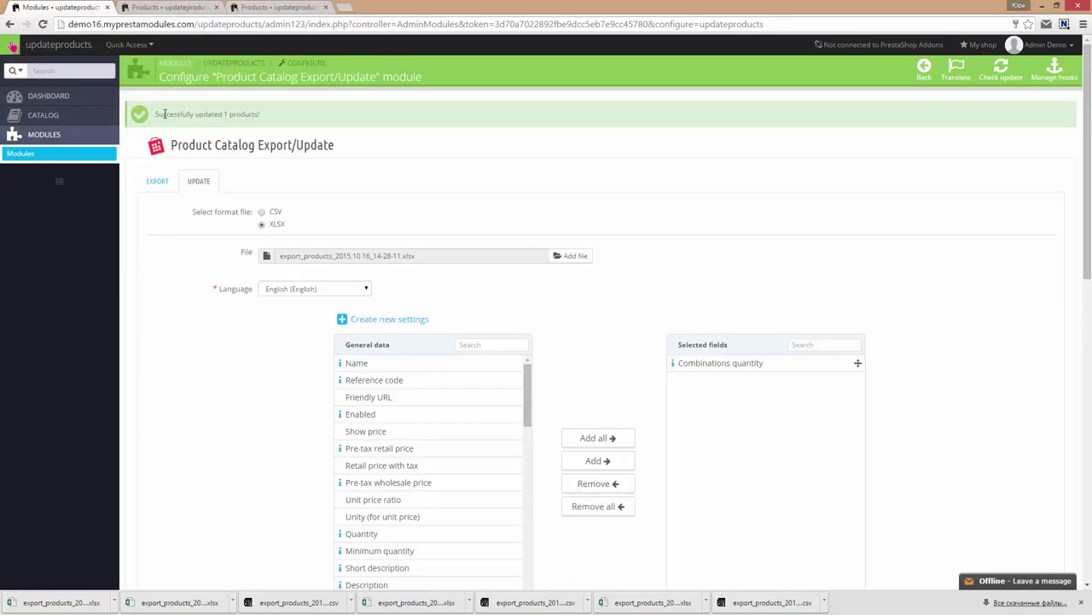
# - Verify the dress shows 100 and 200 units per size and ID 104 totals 300 in the product list
pyautogui.click(170, 7)
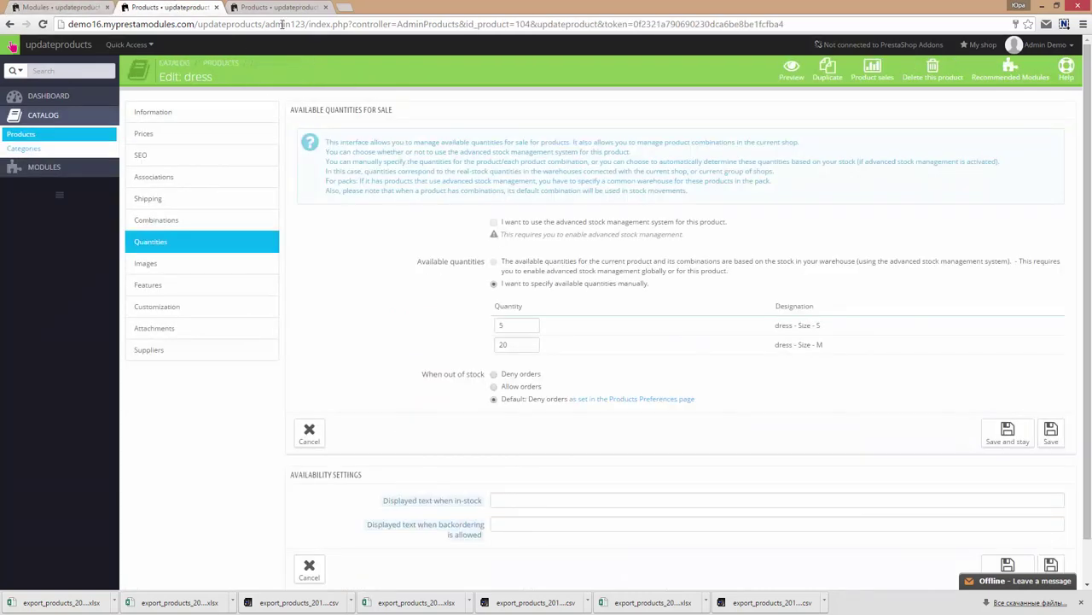
pyautogui.click(42, 24)
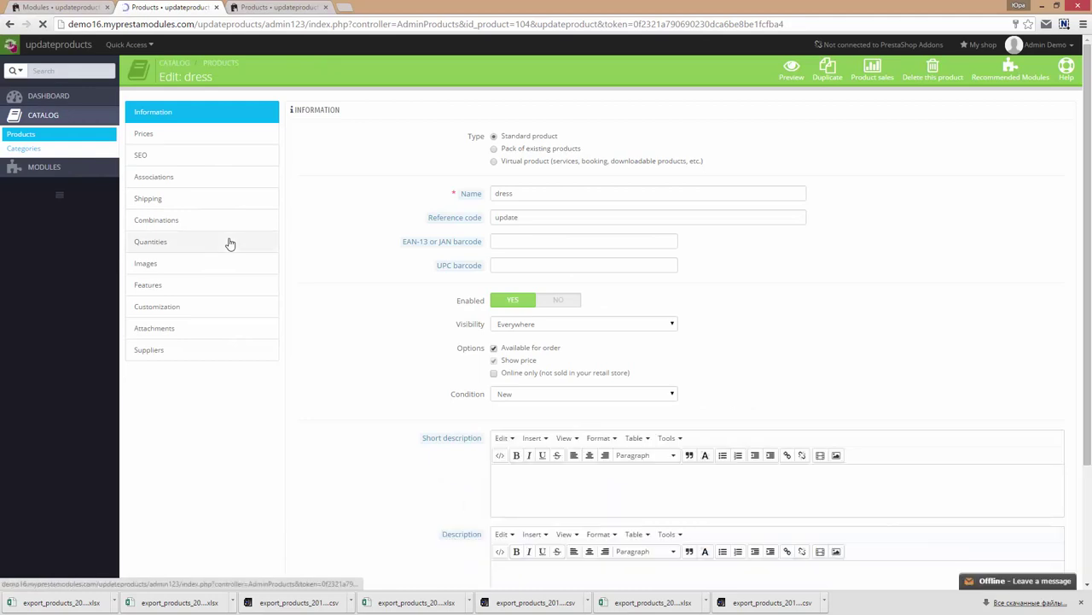
pyautogui.click(160, 245)
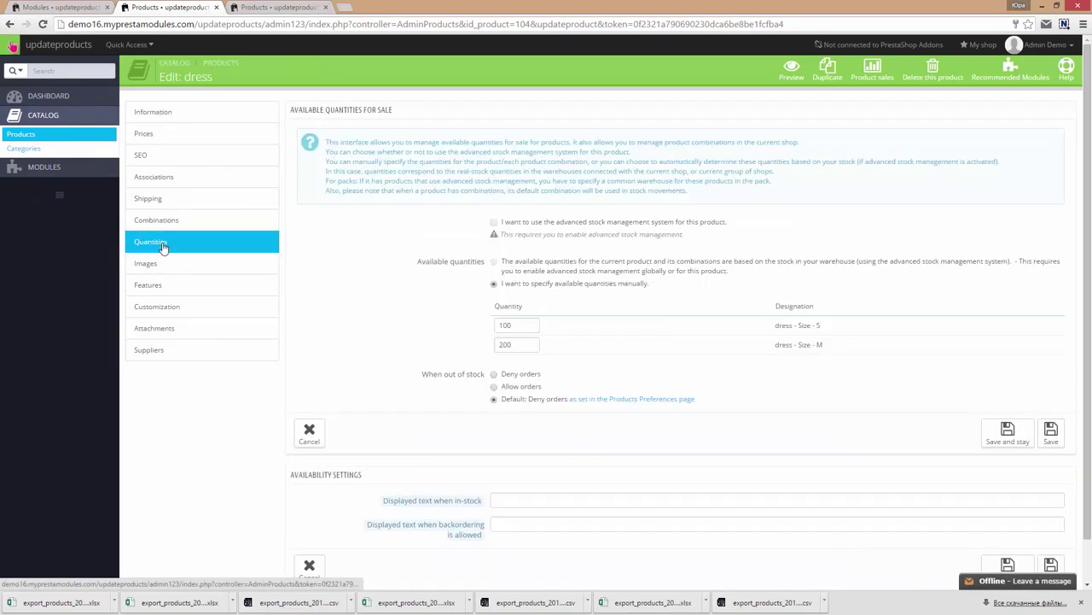
pyautogui.click(501, 323)
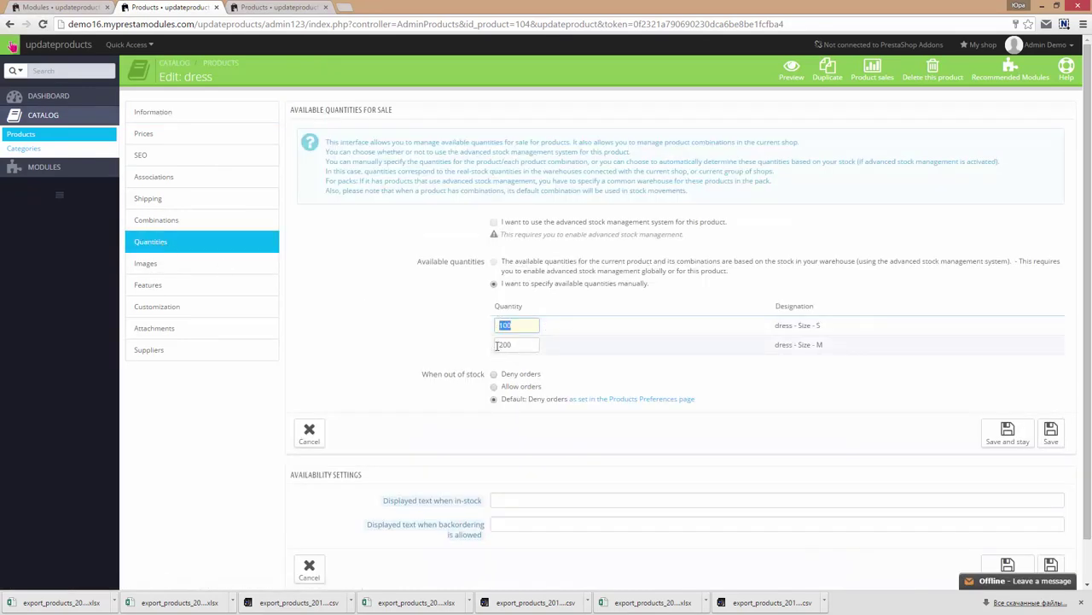
pyautogui.click(253, 8)
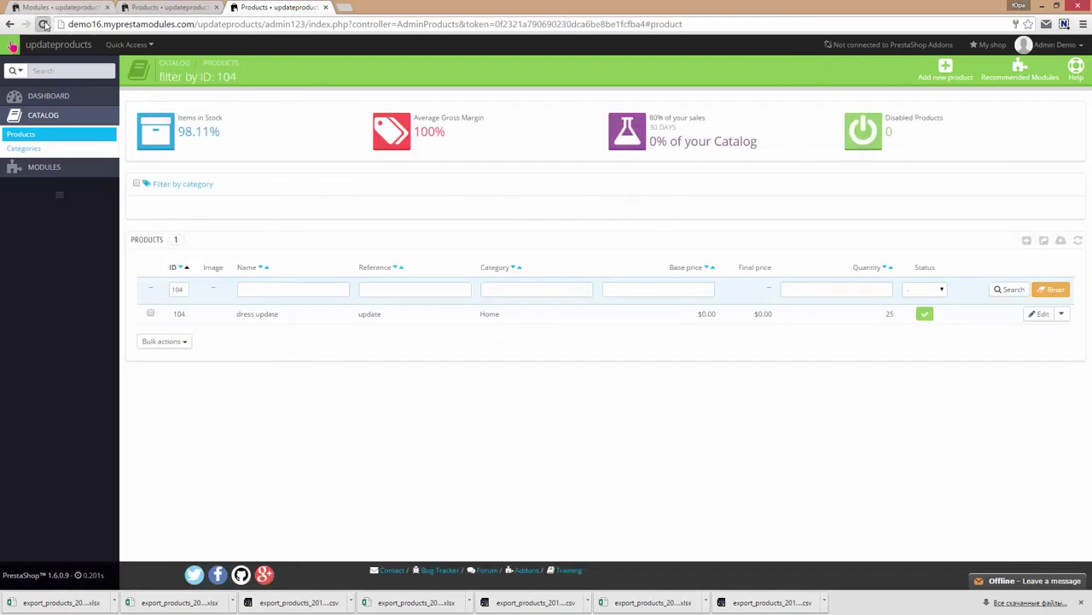
pyautogui.click(43, 24)
pyautogui.click(571, 126)
# - Back in the catalog export/update module, bring up its EXPORT settings and review them
pyautogui.click(56, 7)
pyautogui.click(147, 185)
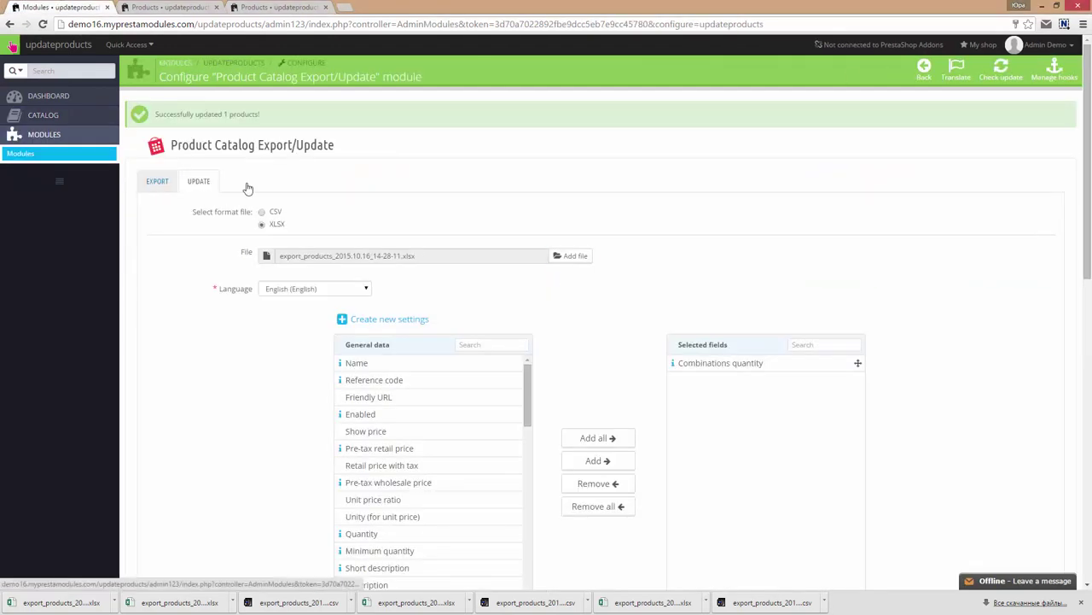
pyautogui.scroll(-3, 816, 241)
pyautogui.scroll(-2, 817, 240)
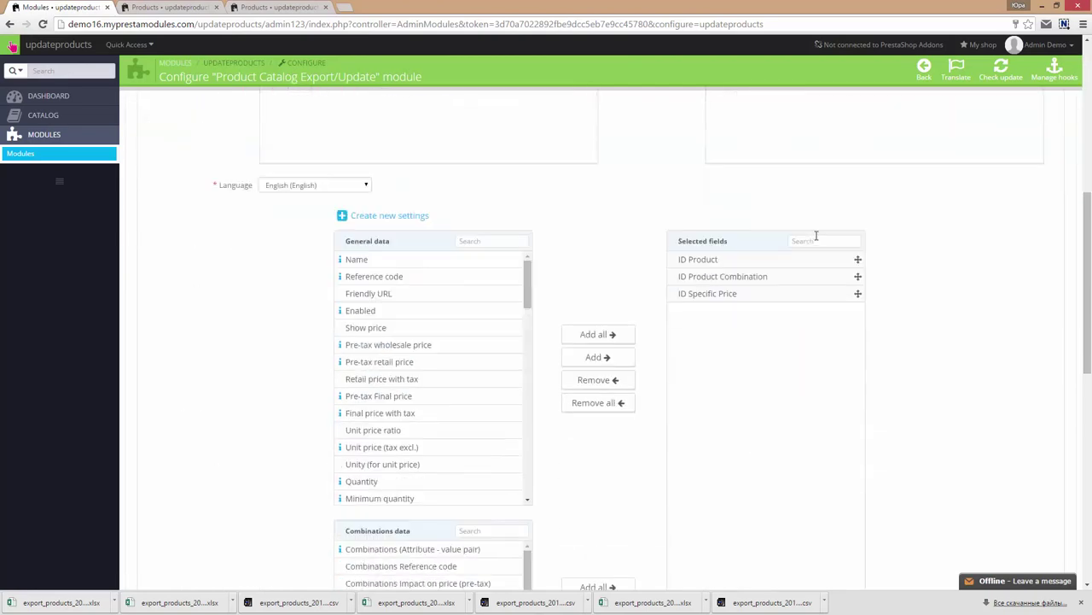
pyautogui.scroll(-2, 820, 240)
pyautogui.scroll(-4, 823, 240)
pyautogui.scroll(3, 913, 299)
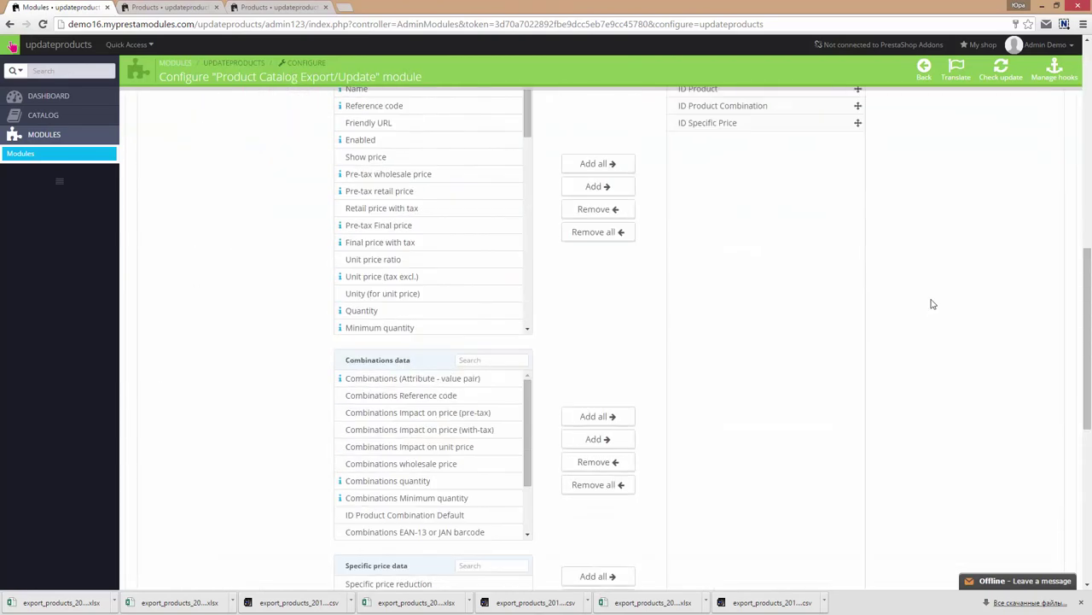